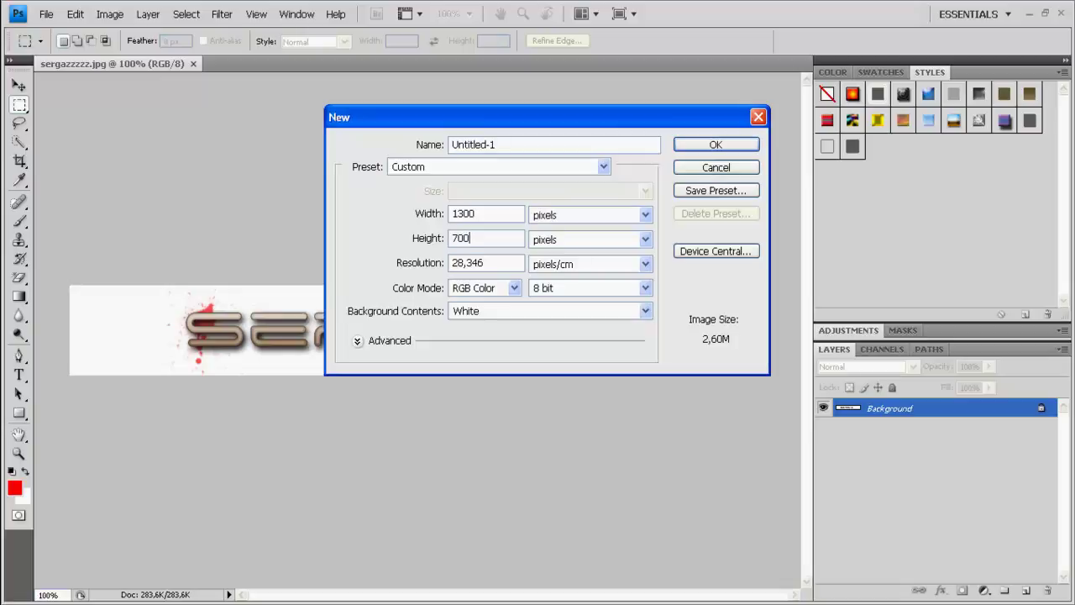
- Create a white 1300 × 700 pixel RGB document and draw a wide text box across the middle of the canvas
{"action": "key", "text": "Return"}
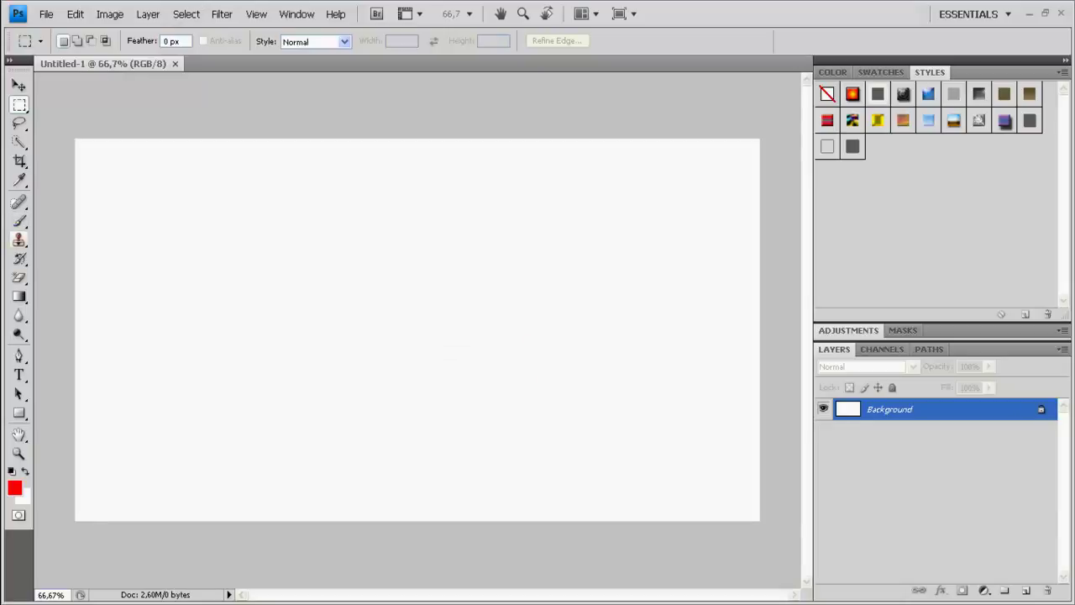
{"action": "left_click", "coordinate": [19, 375]}
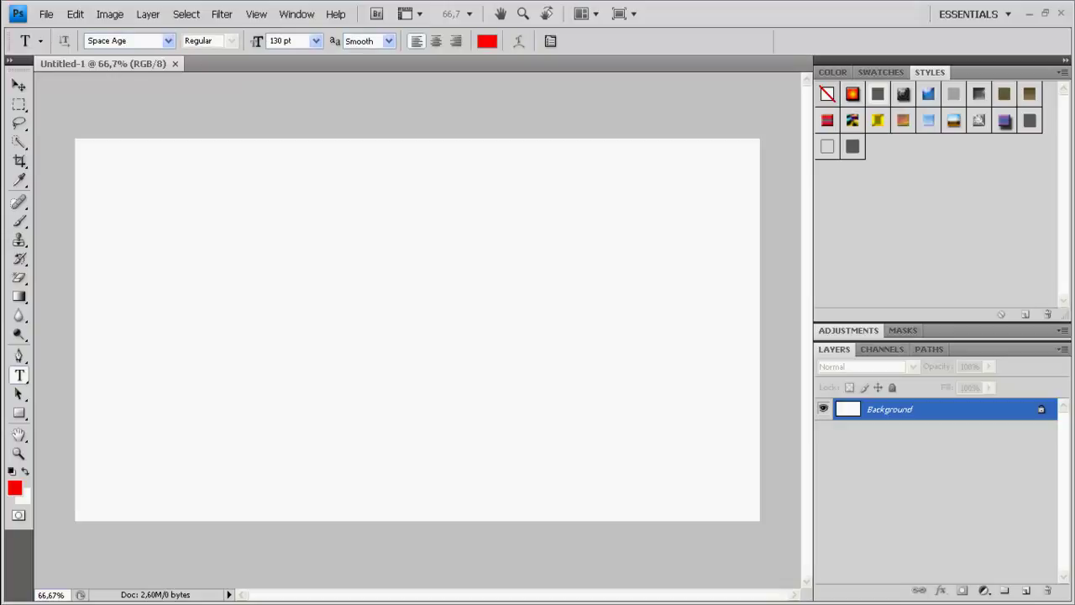
{"action": "left_click_drag", "start_coordinate": [115, 207], "coordinate": [712, 434]}
- Keep the Space Age font, set the text size to 200 pt and enter "vbox" in the text box
{"action": "left_click", "coordinate": [168, 40]}
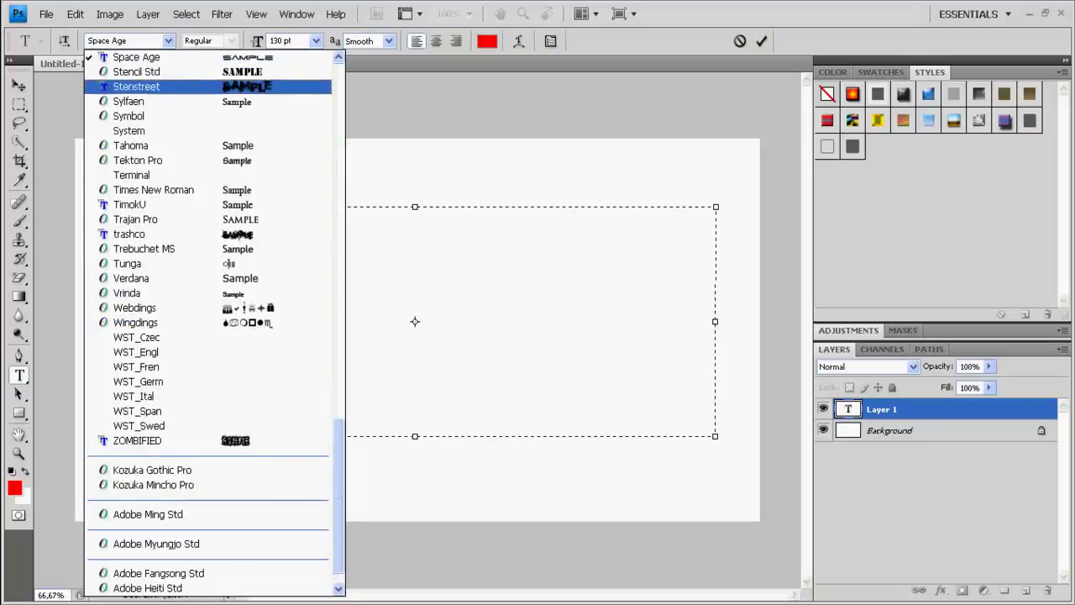
{"action": "scroll", "coordinate": [208, 387], "scroll_direction": "up", "scroll_amount": 4}
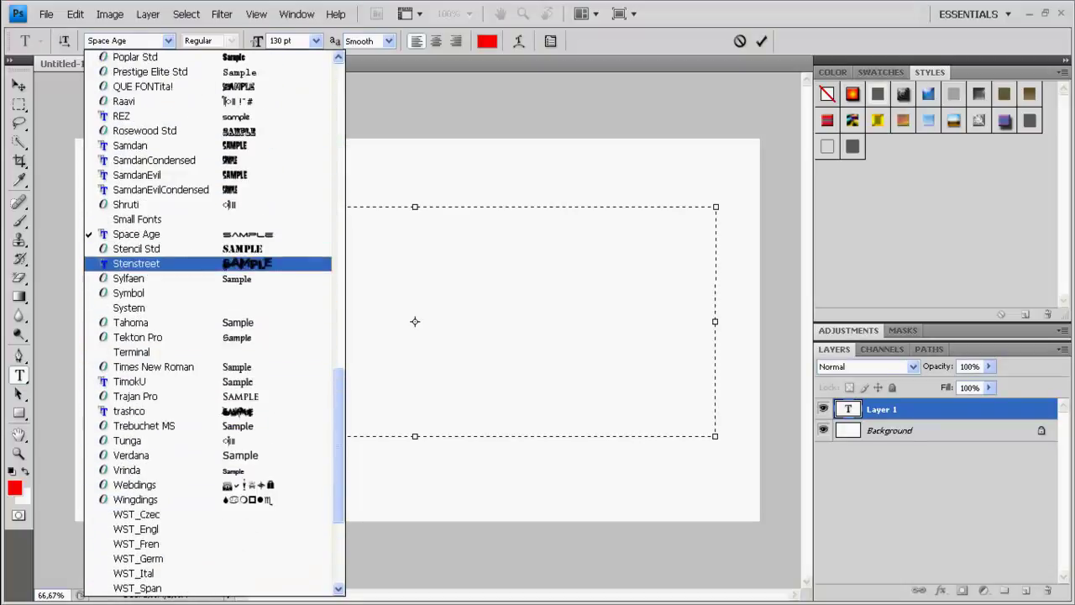
{"action": "key", "text": "Return"}
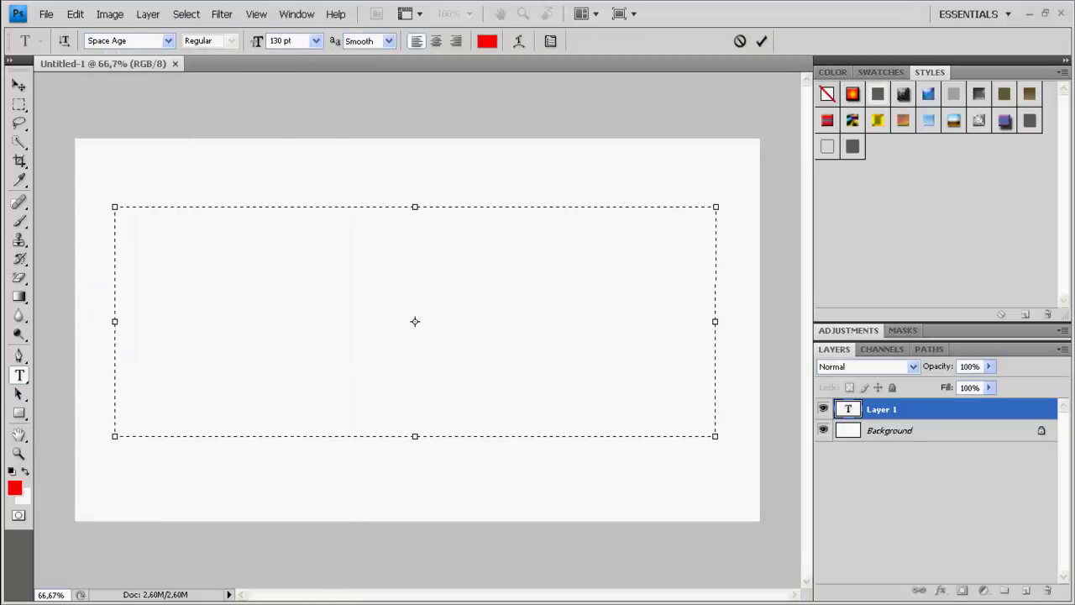
{"action": "double_click", "coordinate": [277, 40]}
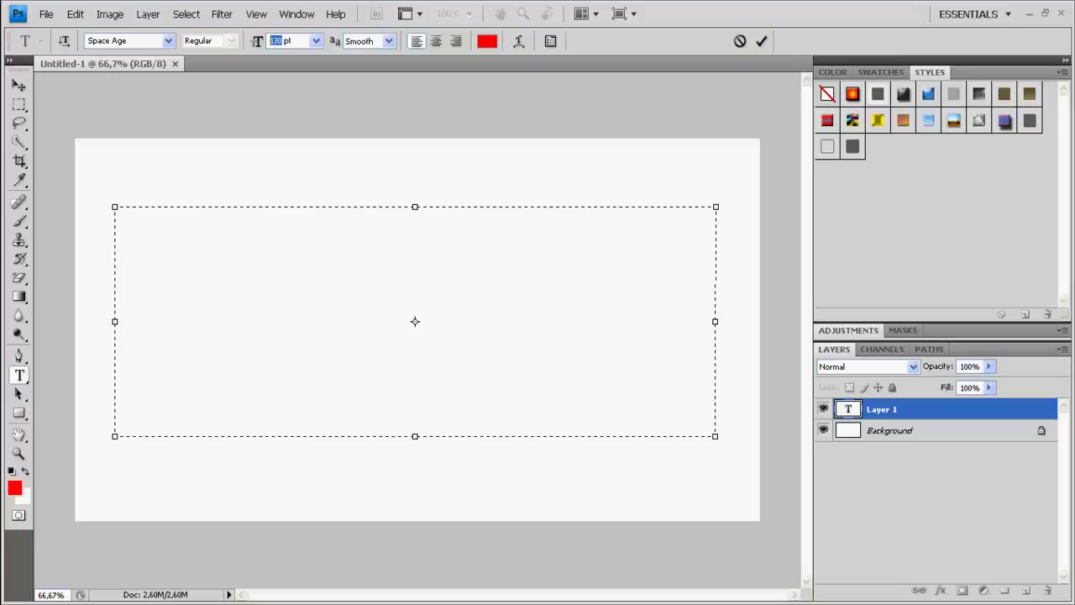
{"action": "type", "text": "200"}
{"action": "type", "text": "vbox"}
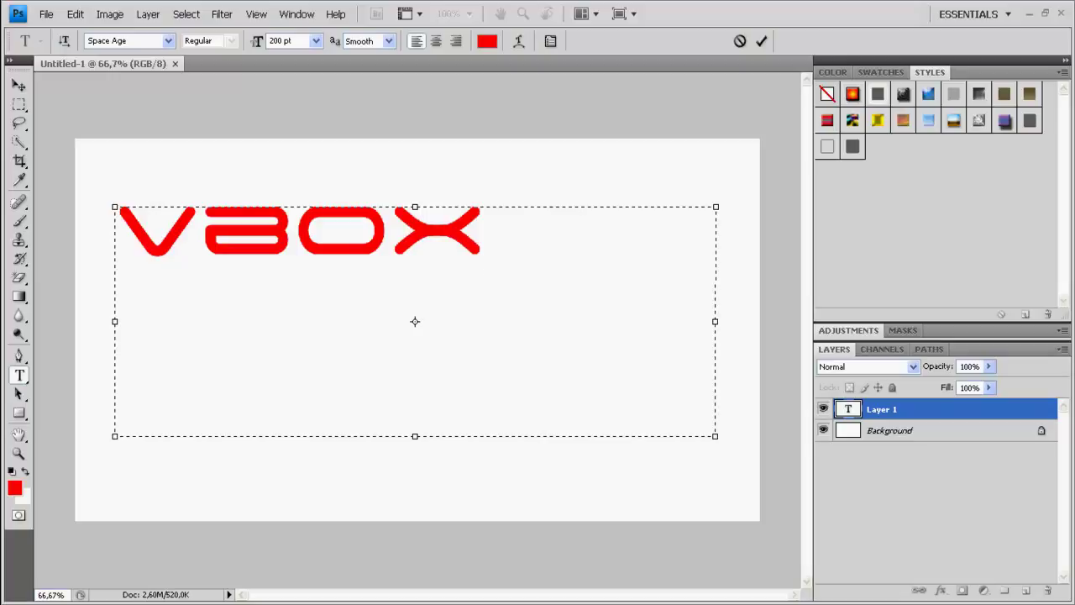
- Set the foreground colour to a medium green (#4ab145)
{"action": "left_click", "coordinate": [14, 489]}
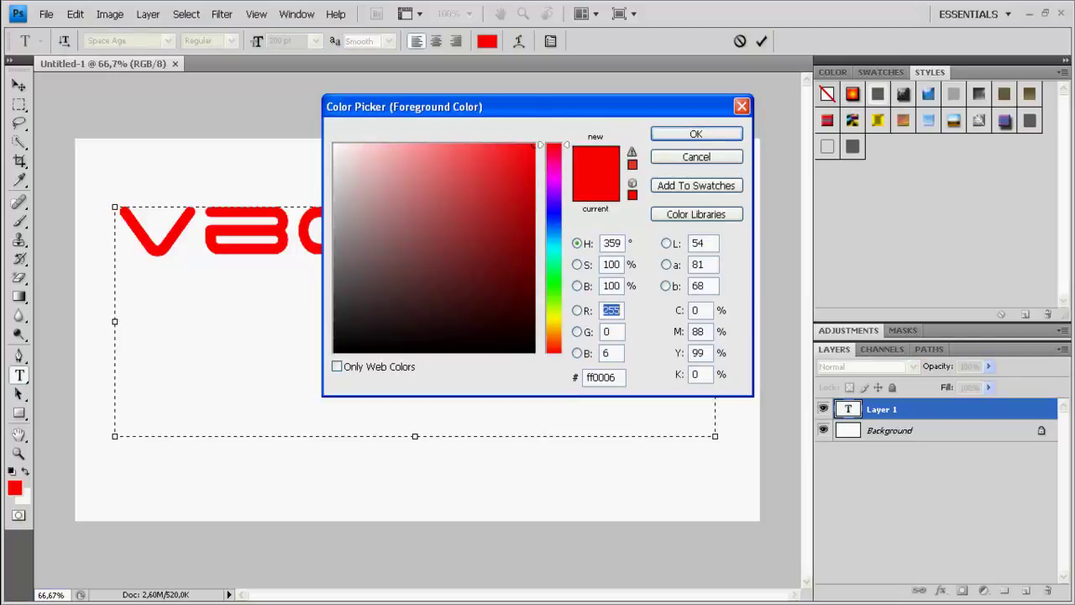
{"action": "mouse_move", "coordinate": [352, 218]}
{"action": "left_mouse_down"}
{"action": "mouse_move", "coordinate": [333, 353]}
{"action": "mouse_move", "coordinate": [333, 166]}
{"action": "mouse_move", "coordinate": [381, 341]}
{"action": "mouse_move", "coordinate": [444, 341]}
{"action": "mouse_move", "coordinate": [480, 190]}
{"action": "mouse_move", "coordinate": [449, 176]}
{"action": "mouse_move", "coordinate": [491, 201]}
{"action": "left_mouse_up"}
{"action": "left_click_drag", "start_coordinate": [553, 210], "coordinate": [554, 285]}
{"action": "left_click_drag", "start_coordinate": [490, 201], "coordinate": [453, 207]}
{"action": "left_click", "coordinate": [697, 133]}
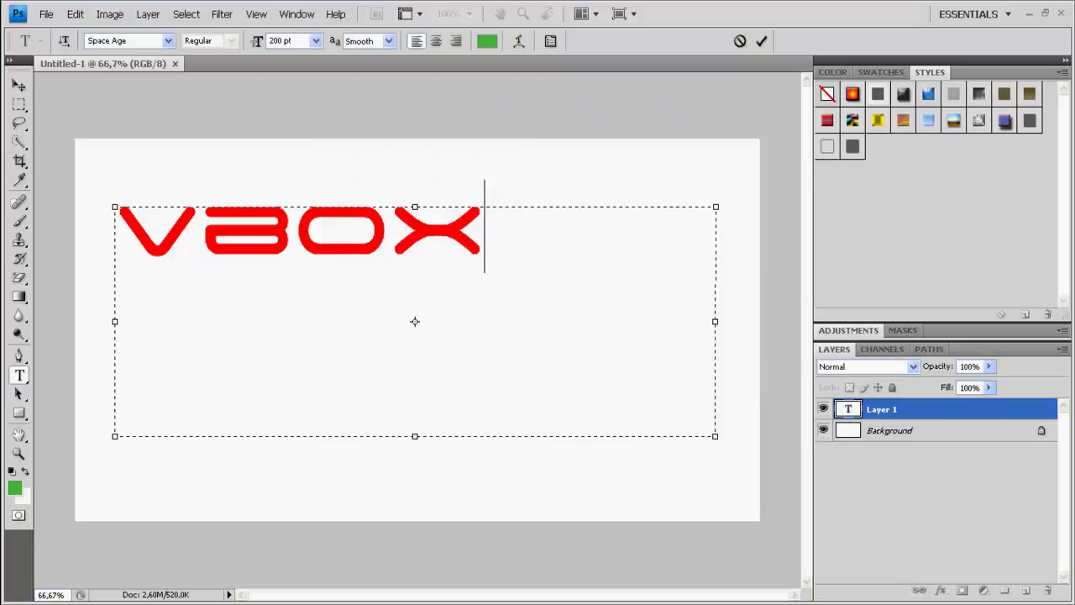
- Recolour the whole vbox text with the green foreground colour #4ab145
{"action": "key", "text": "ctrl+a"}
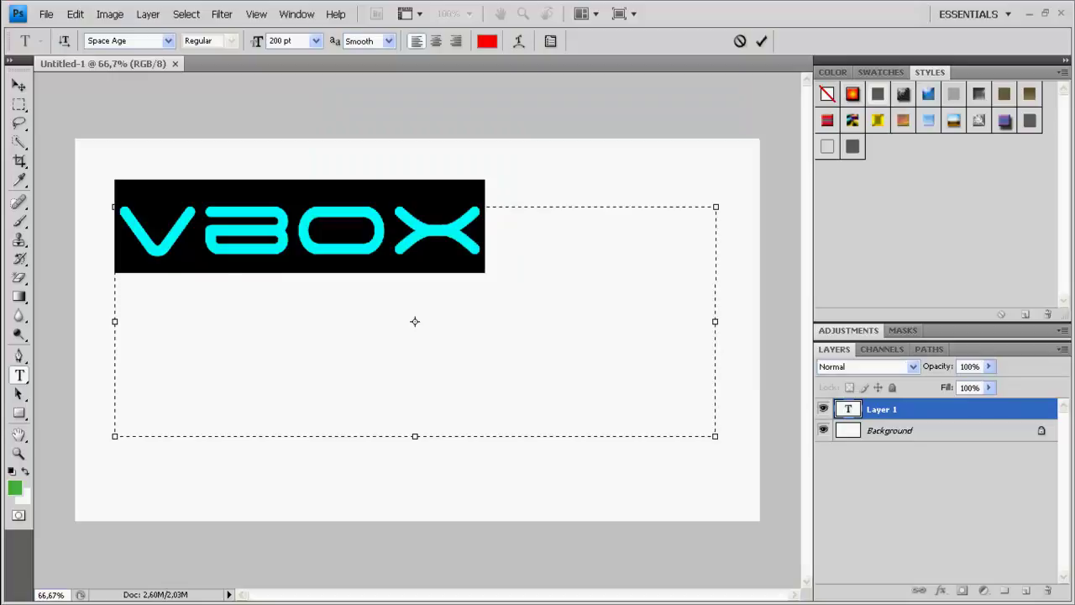
{"action": "left_click", "coordinate": [488, 42]}
{"action": "left_click", "coordinate": [15, 488]}
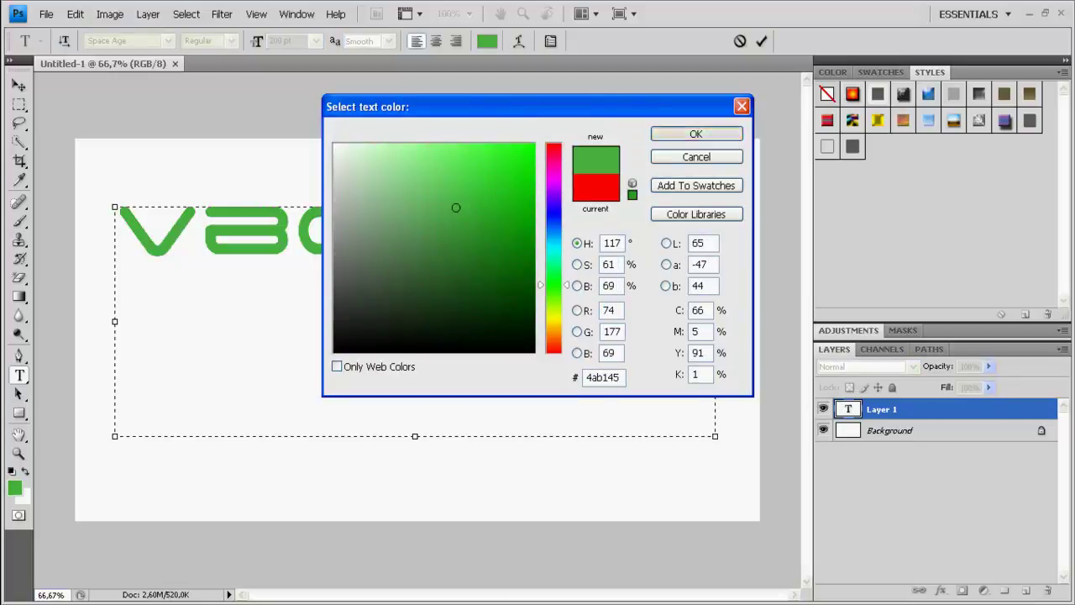
{"action": "left_click", "coordinate": [697, 133]}
- Move the vbox text from the canvas's upper-left area to about its centre
{"action": "left_click", "coordinate": [485, 227]}
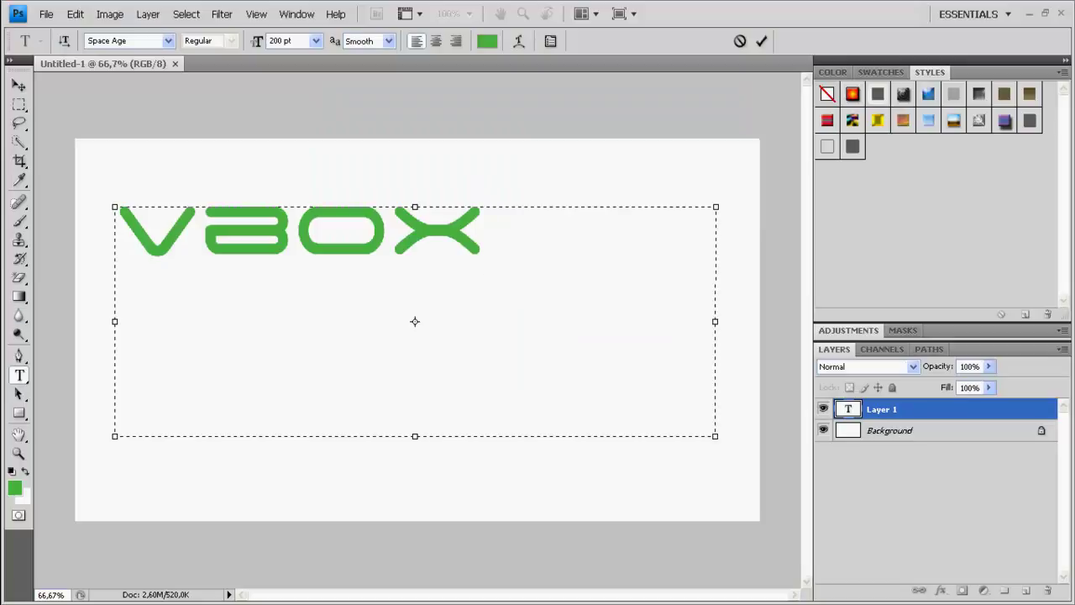
{"action": "left_click", "coordinate": [19, 85]}
{"action": "left_click_drag", "start_coordinate": [252, 231], "coordinate": [355, 275]}
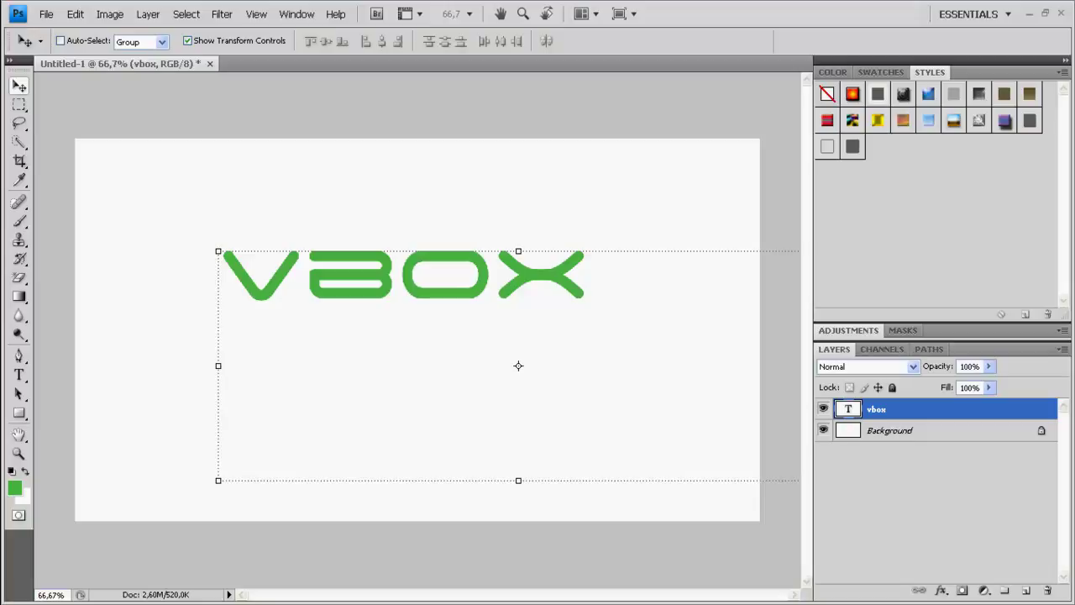
- Open the vbox layer's blending options and set its general opacity to 85%
{"action": "double_click", "coordinate": [949, 410]}
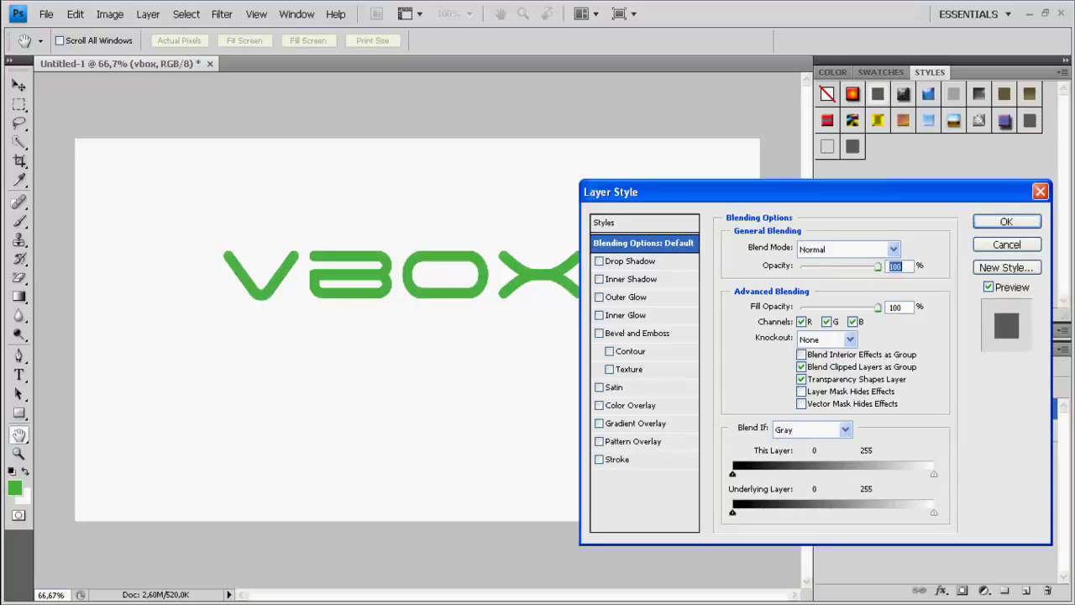
{"action": "mouse_move", "coordinate": [878, 267]}
{"action": "left_mouse_down"}
{"action": "mouse_move", "coordinate": [830, 267]}
{"action": "mouse_move", "coordinate": [870, 267]}
{"action": "left_mouse_up"}
{"action": "key", "text": "Down"}
{"action": "key", "text": "Down"}
{"action": "key", "text": "Down"}
{"action": "key", "text": "Down"}
{"action": "key", "text": "Down"}
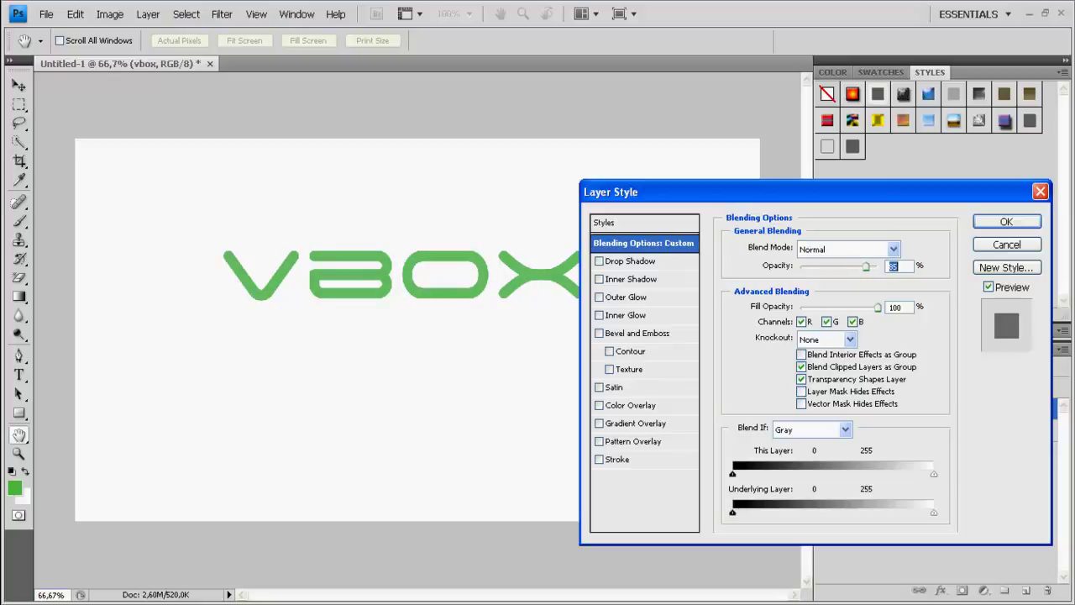
- Reduce the vbox layer's fill opacity to make the green lighter
{"action": "mouse_move", "coordinate": [878, 308]}
{"action": "left_mouse_down"}
{"action": "mouse_move", "coordinate": [814, 308]}
{"action": "mouse_move", "coordinate": [870, 308]}
{"action": "left_mouse_up"}
{"action": "key", "text": "Down"}
{"action": "key", "text": "Down"}
{"action": "key", "text": "Down"}
{"action": "key", "text": "Down"}
{"action": "key", "text": "Down"}
{"action": "key", "text": "Down"}
{"action": "key", "text": "Down"}
{"action": "key", "text": "shift+Up"}
{"action": "key", "text": "shift+Up"}
{"action": "key", "text": "shift+Up"}
{"action": "key", "text": "shift+Up"}
- Add a black Multiply drop shadow to the vbox text with 100% opacity and a 90° angle
{"action": "left_click", "coordinate": [630, 261]}
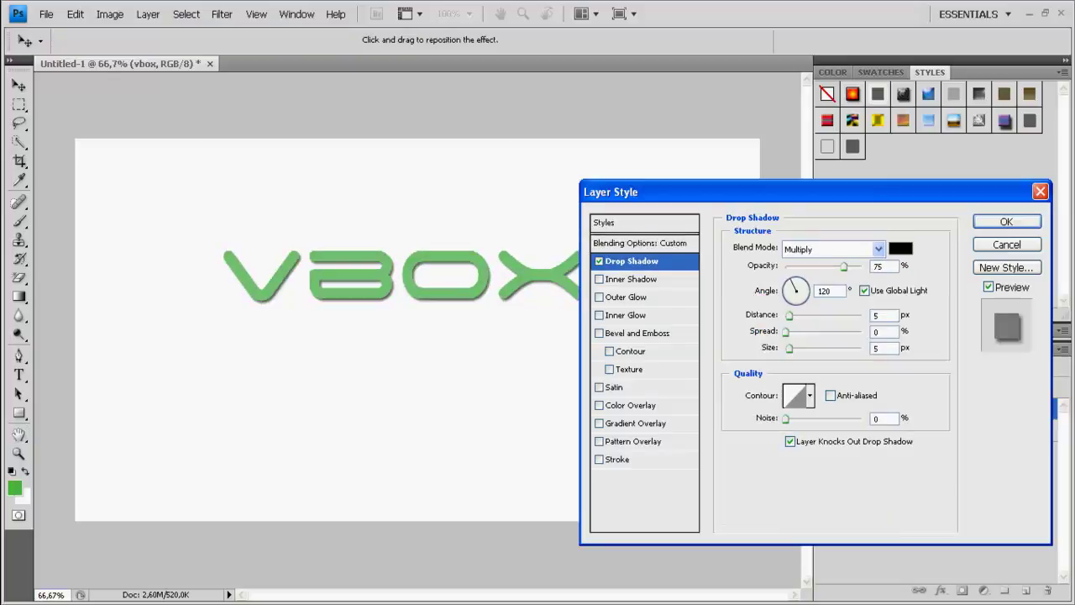
{"action": "mouse_move", "coordinate": [843, 266]}
{"action": "left_mouse_down"}
{"action": "mouse_move", "coordinate": [853, 267]}
{"action": "mouse_move", "coordinate": [829, 266]}
{"action": "mouse_move", "coordinate": [861, 267]}
{"action": "left_mouse_up"}
{"action": "key", "text": "shift+Up"}
{"action": "key", "text": "shift+Up"}
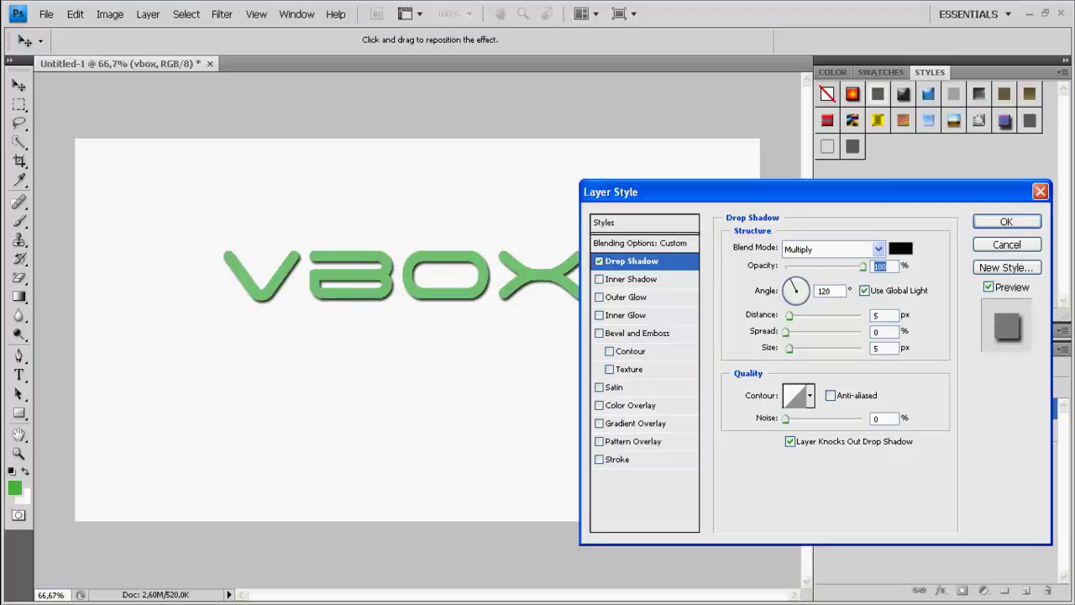
{"action": "left_click_drag", "start_coordinate": [792, 282], "coordinate": [797, 281]}
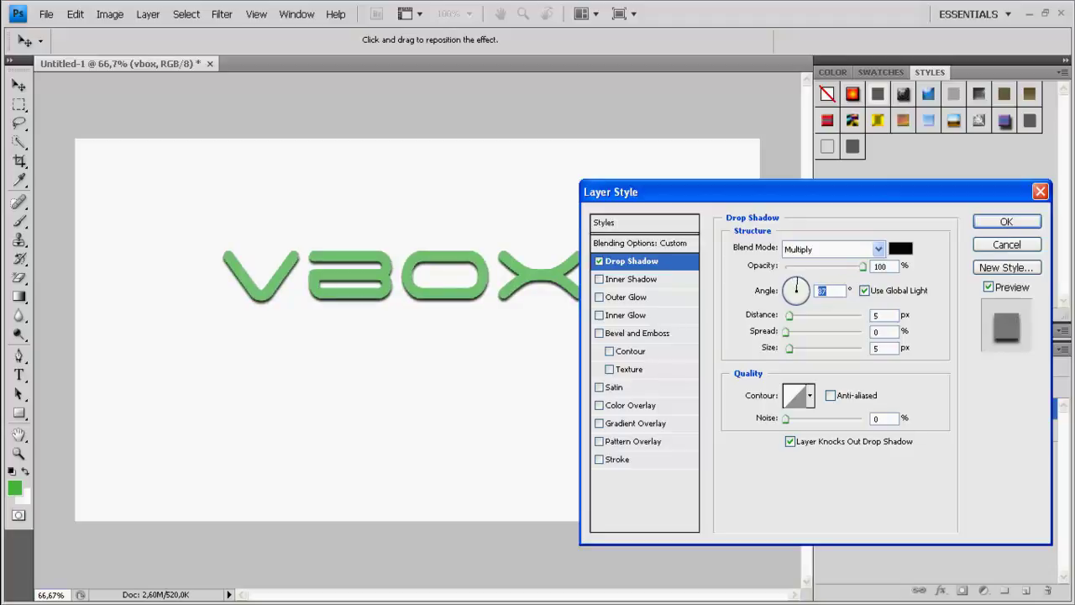
{"action": "type", "text": "90"}
{"action": "key", "text": "Tab"}
- Increase the drop shadow's distance to 17 px
{"action": "key", "text": "Up"}
{"action": "key", "text": "Up"}
{"action": "key", "text": "Up"}
{"action": "key", "text": "Up"}
{"action": "key", "text": "Up"}
{"action": "key", "text": "Up"}
{"action": "key", "text": "Up"}
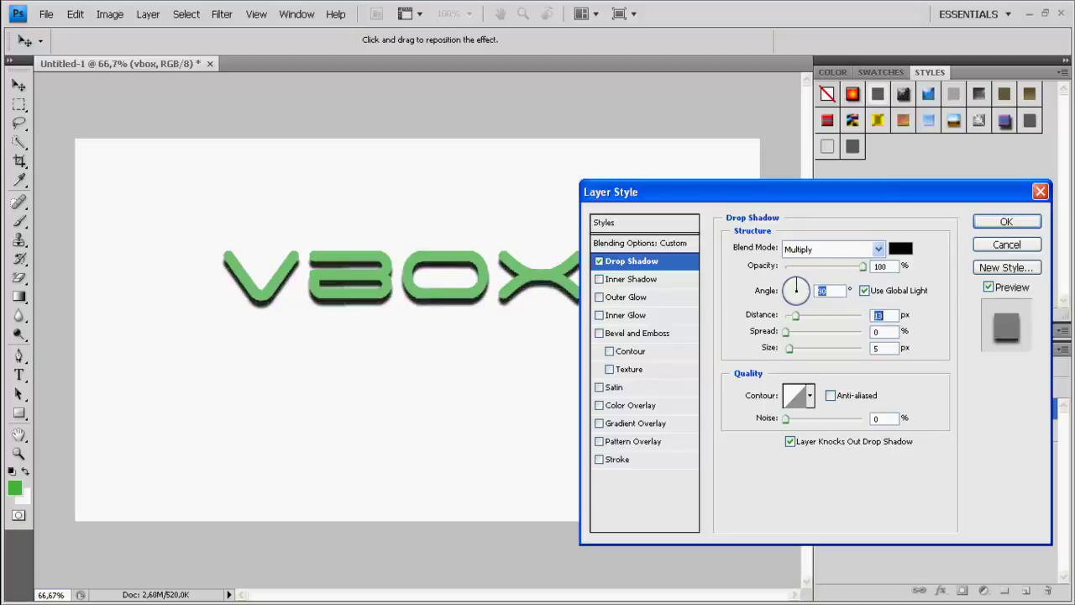
{"action": "key", "text": "Up"}
{"action": "key", "text": "Up"}
{"action": "key", "text": "Up"}
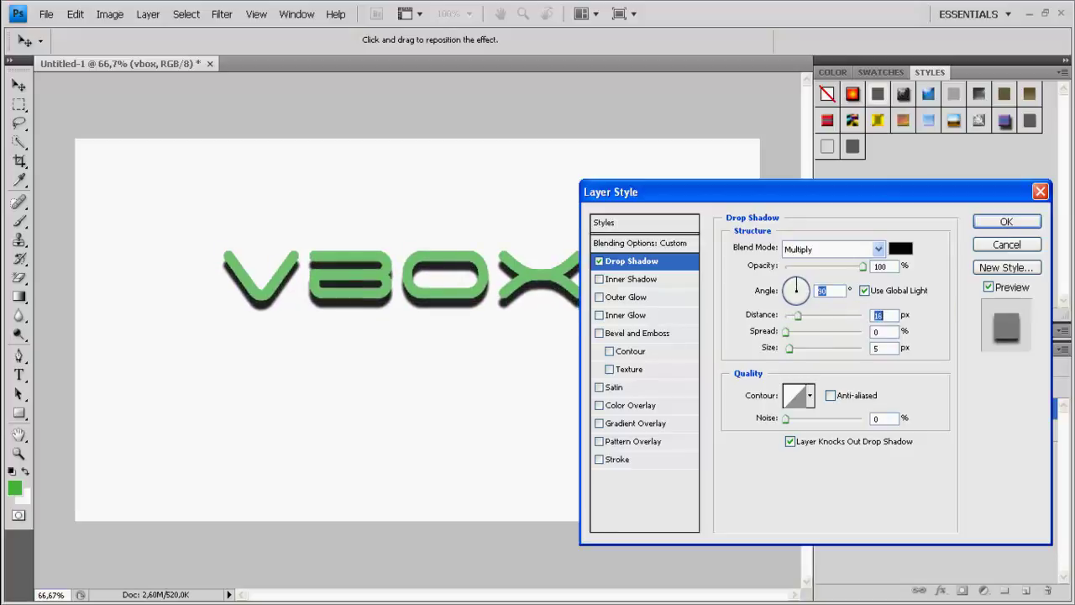
{"action": "key", "text": "Up"}
{"action": "key", "text": "Up"}
- Adjust the drop shadow's spread to 4% and its size to 21 px
{"action": "key", "text": "Tab"}
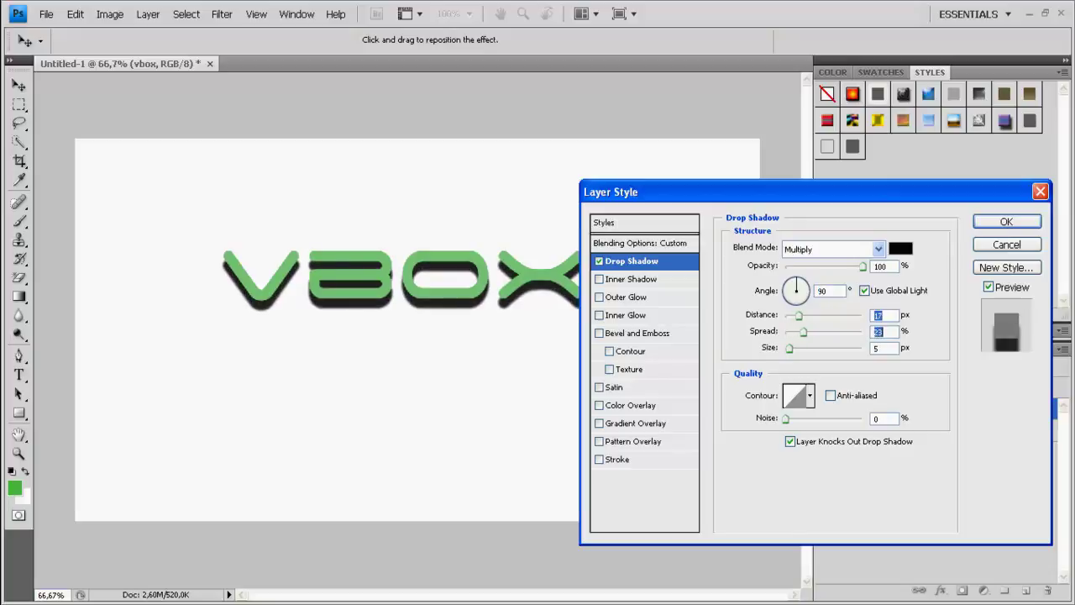
{"action": "key", "text": "Up"}
{"action": "key", "text": "Up"}
{"action": "key", "text": "Up"}
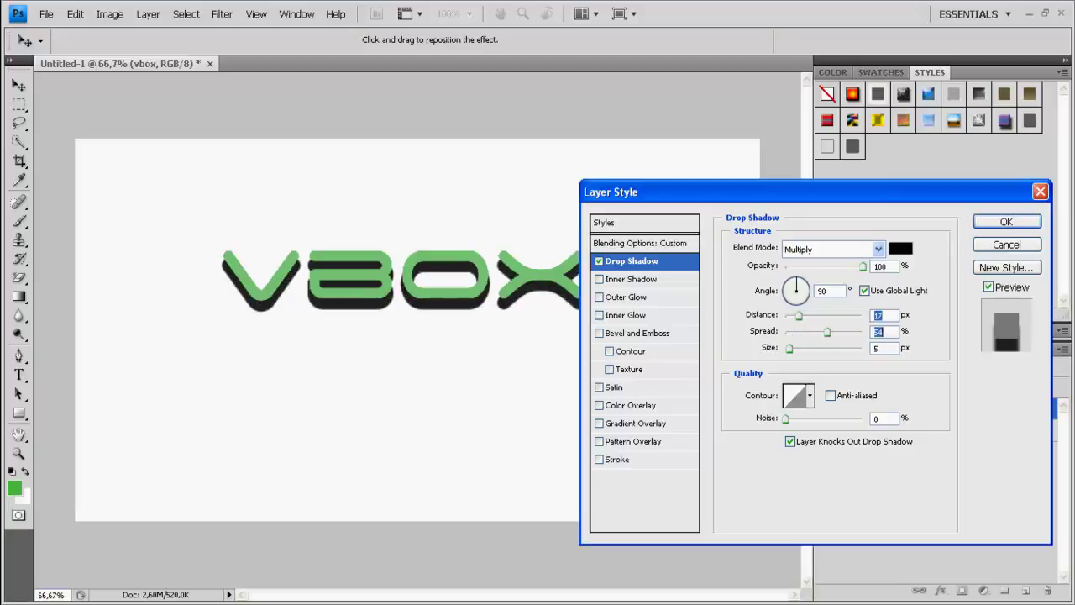
{"action": "mouse_move", "coordinate": [789, 333]}
{"action": "left_mouse_down"}
{"action": "mouse_move", "coordinate": [800, 333]}
{"action": "mouse_move", "coordinate": [787, 333]}
{"action": "mouse_move", "coordinate": [797, 348]}
{"action": "left_mouse_up"}
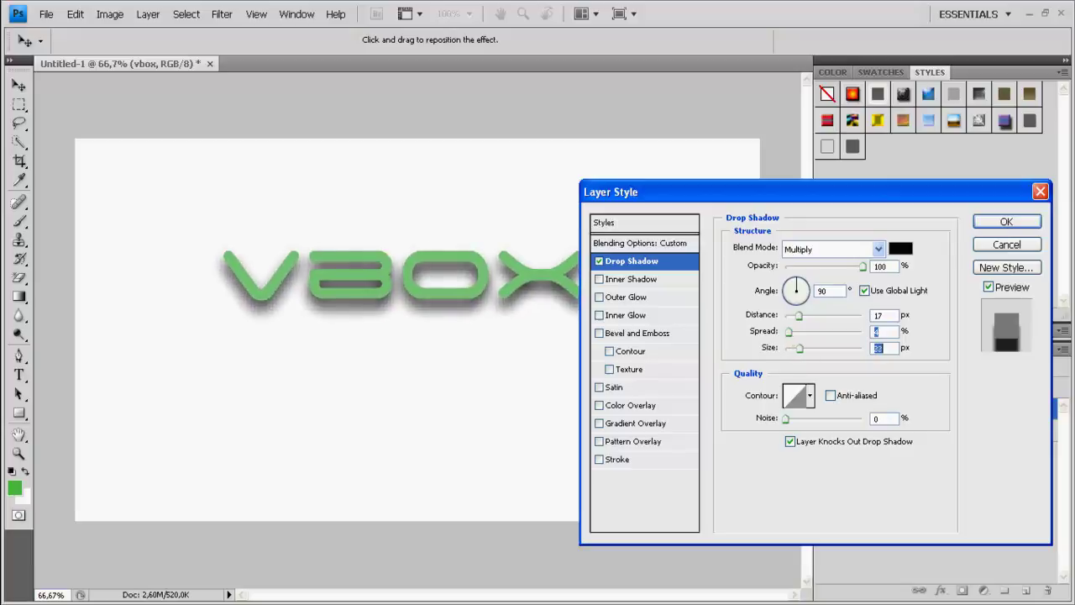
{"action": "key", "text": "shift+Up"}
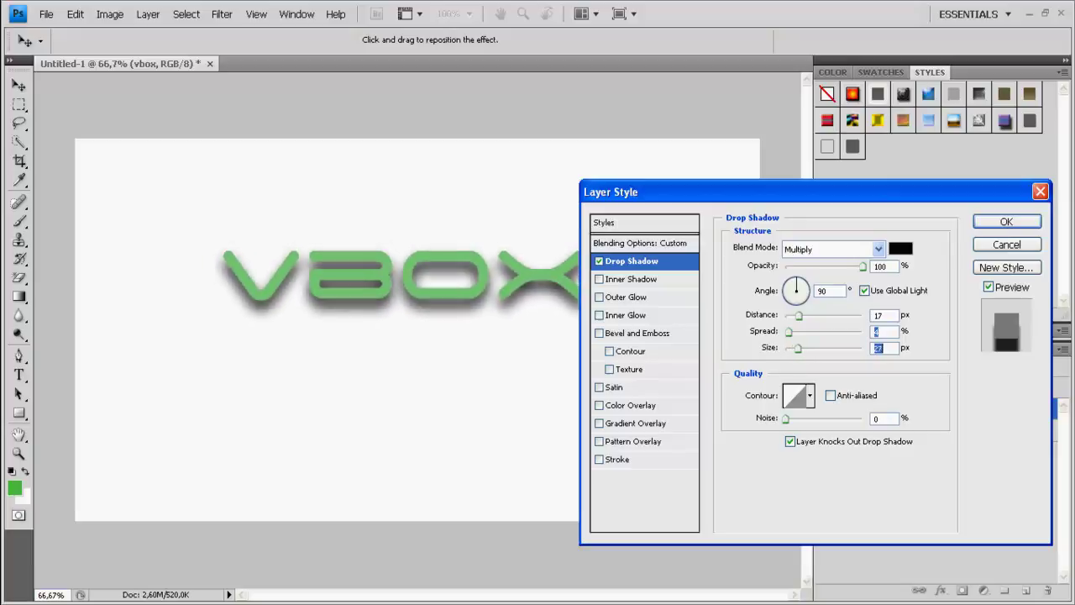
{"action": "key", "text": "shift+Down"}
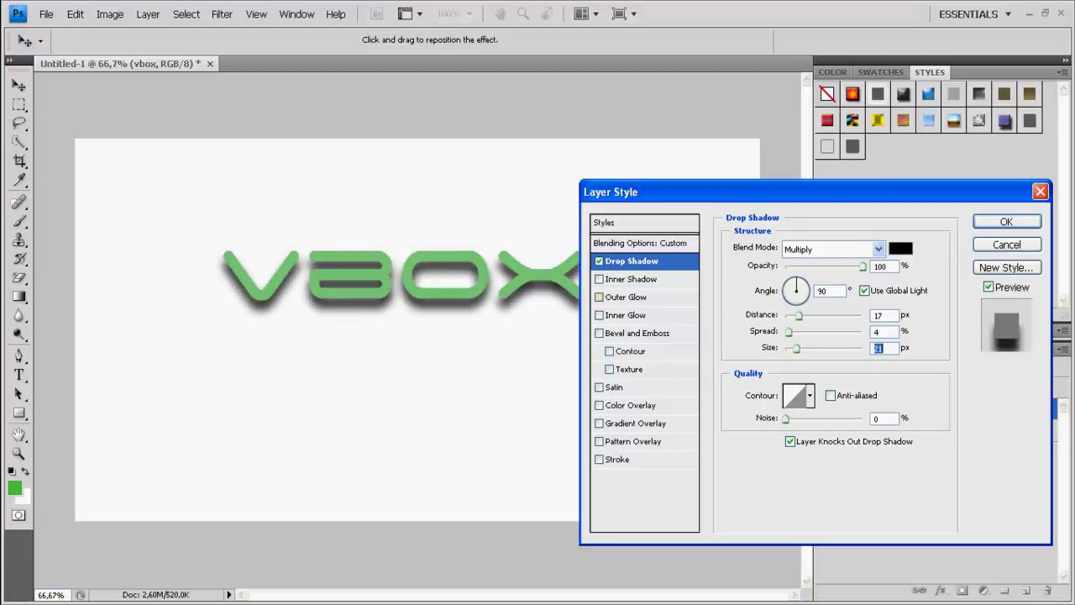
- Add an inner shadow with 85% opacity, 95° angle, 6 px distance, 10% choke and 16 px size
{"action": "left_click", "coordinate": [630, 279]}
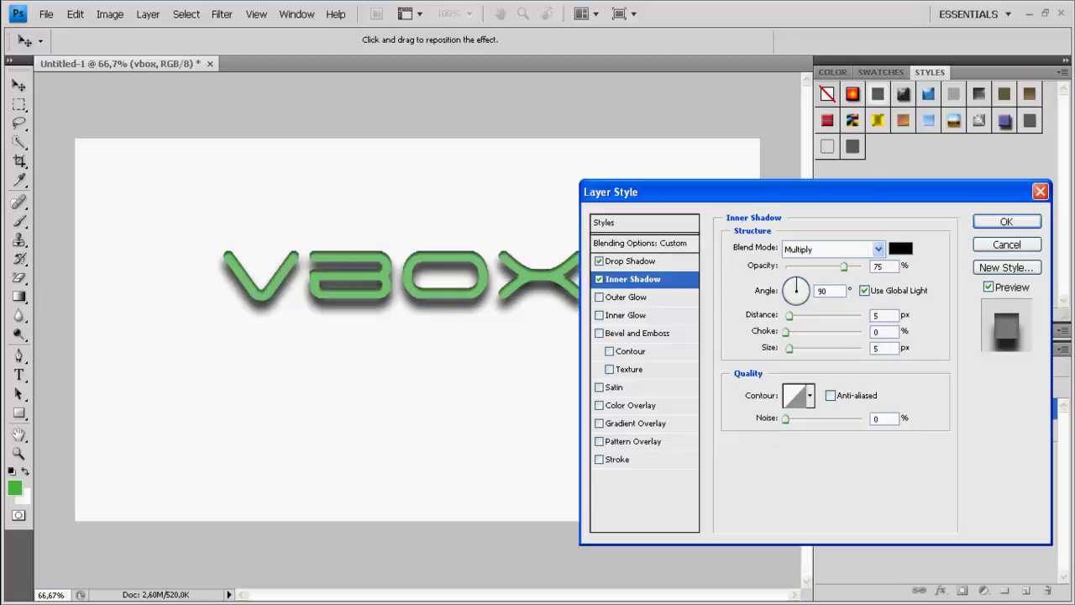
{"action": "left_click_drag", "start_coordinate": [796, 281], "coordinate": [851, 266]}
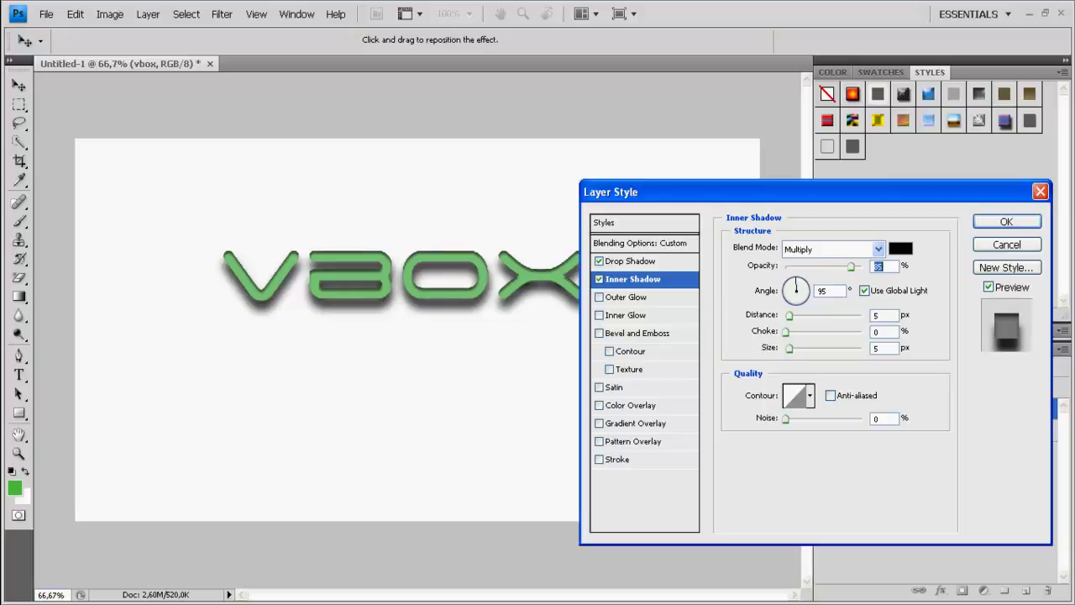
{"action": "left_click_drag", "start_coordinate": [790, 315], "coordinate": [795, 348]}
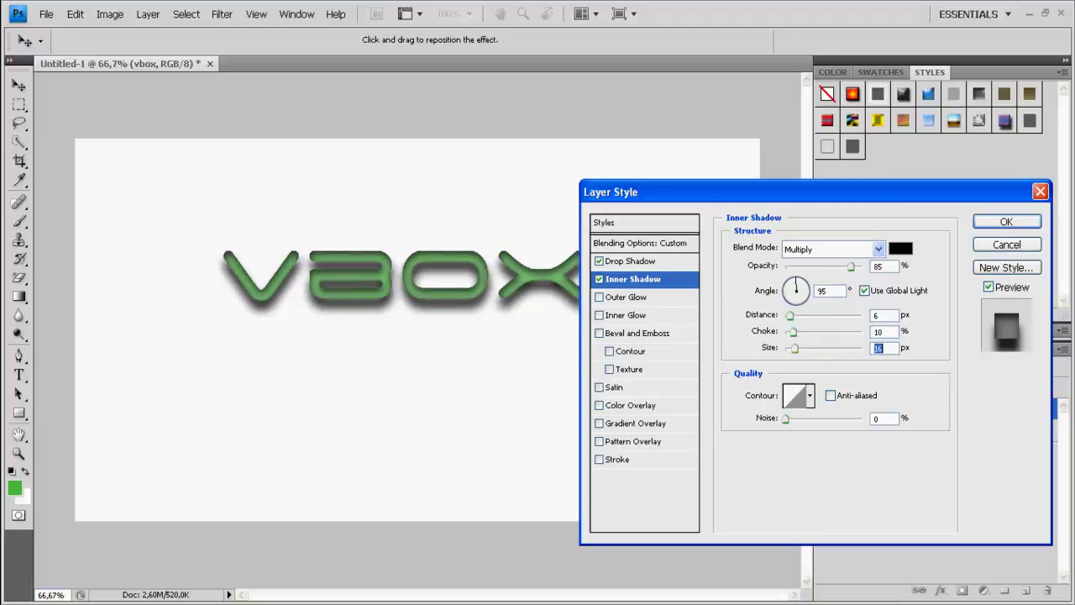
- Compare several contour presets for the inner shadow and choose the ring-type curve with a narrow central peak and raised end
{"action": "left_click", "coordinate": [810, 395]}
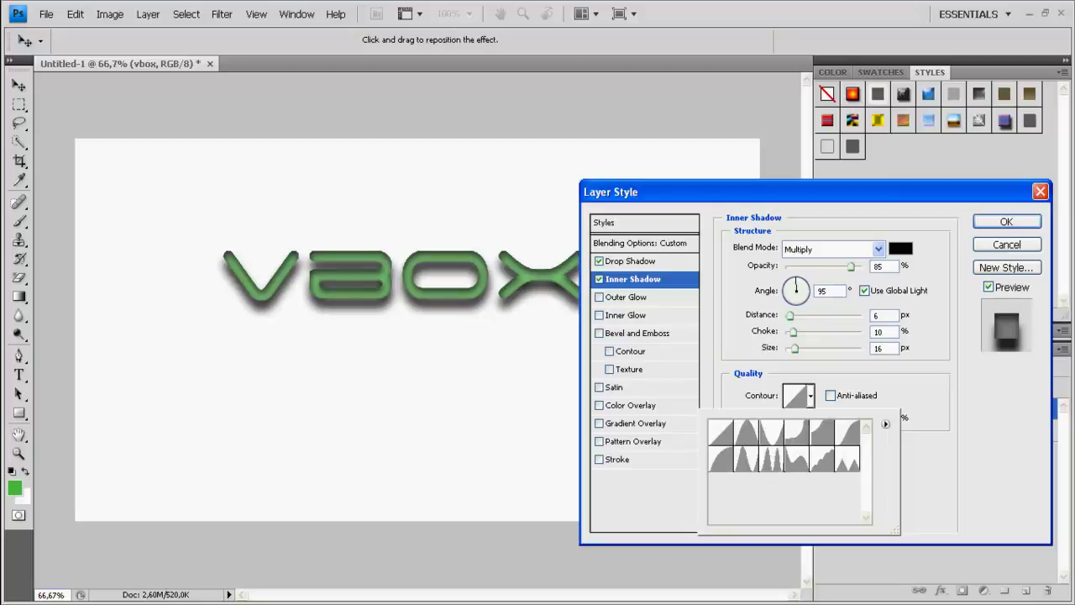
{"action": "left_click", "coordinate": [747, 433]}
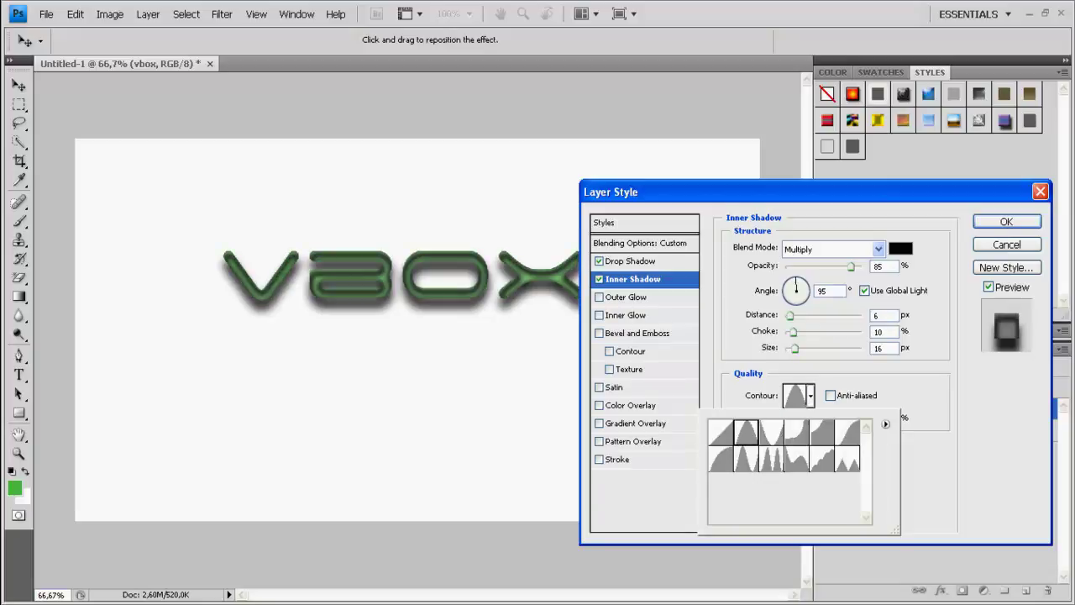
{"action": "left_click", "coordinate": [772, 459]}
{"action": "left_click", "coordinate": [796, 459]}
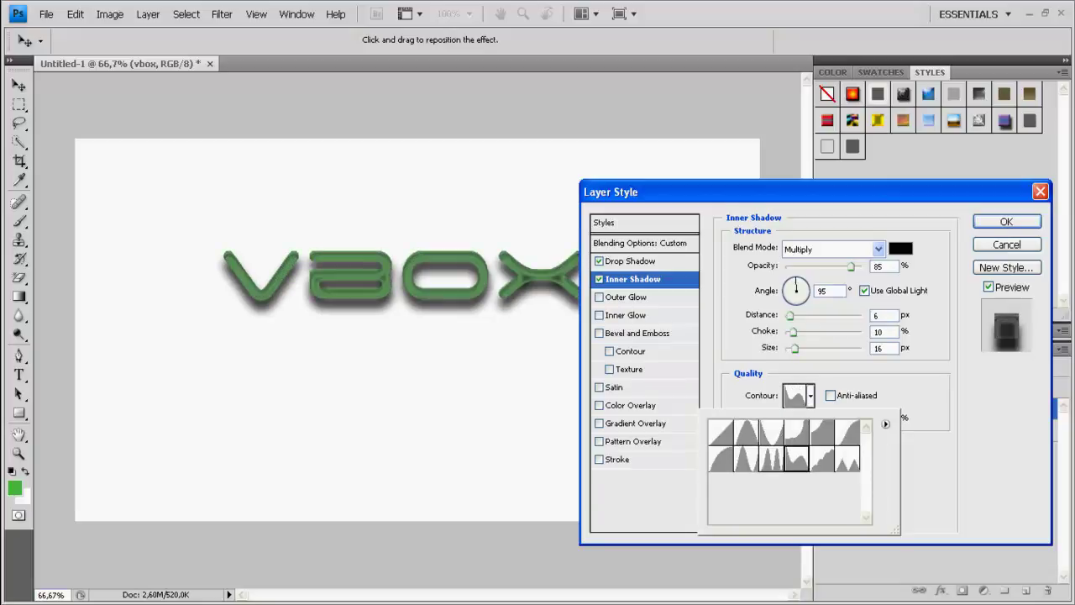
{"action": "left_click", "coordinate": [822, 458]}
{"action": "left_click", "coordinate": [847, 459]}
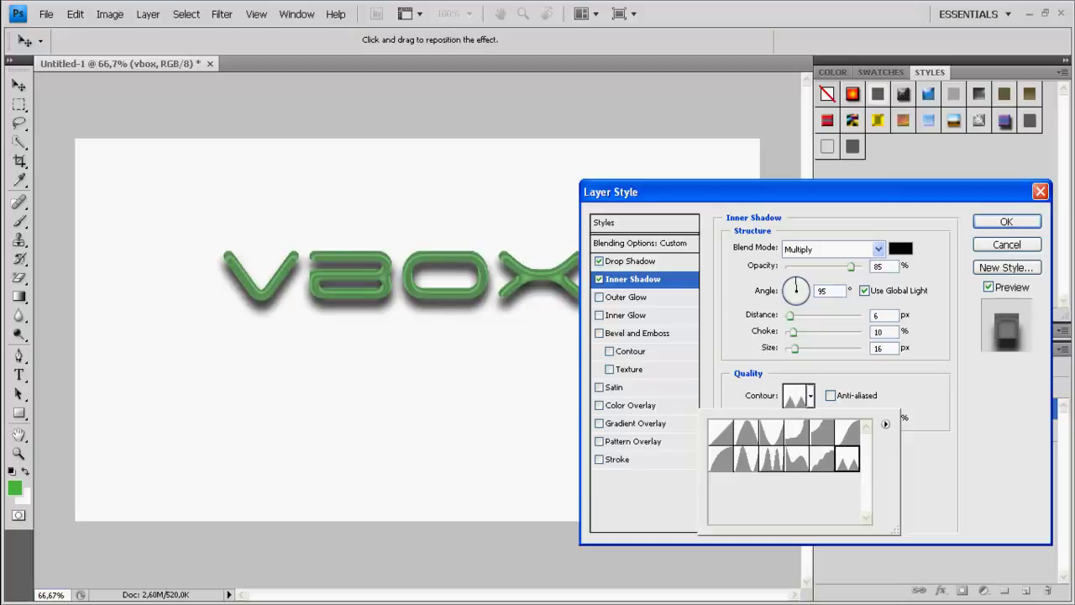
{"action": "left_click", "coordinate": [746, 459]}
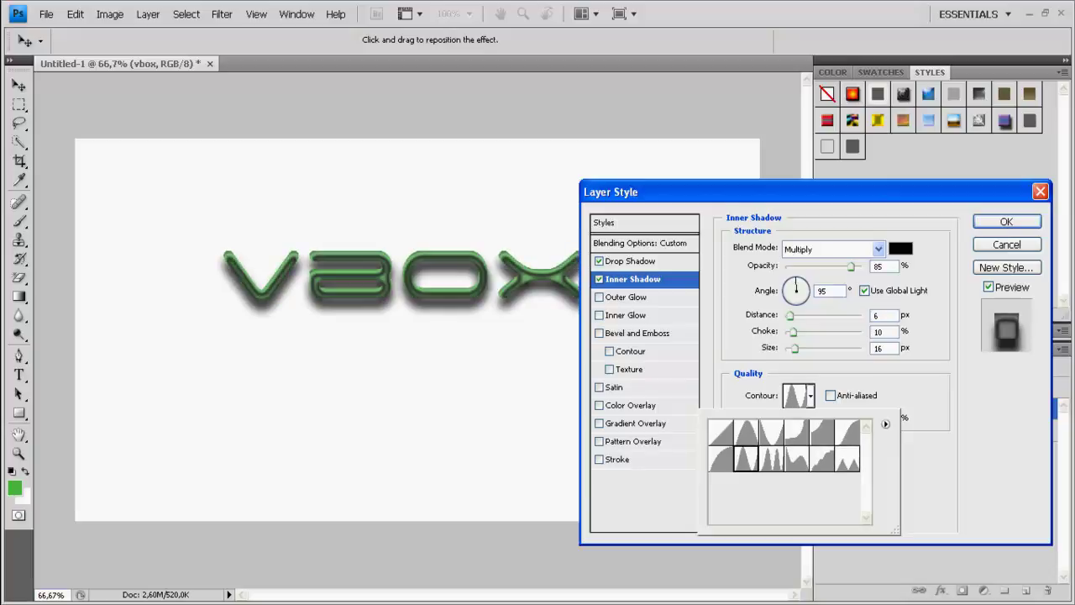
{"action": "left_click", "coordinate": [746, 433]}
{"action": "left_click", "coordinate": [771, 433]}
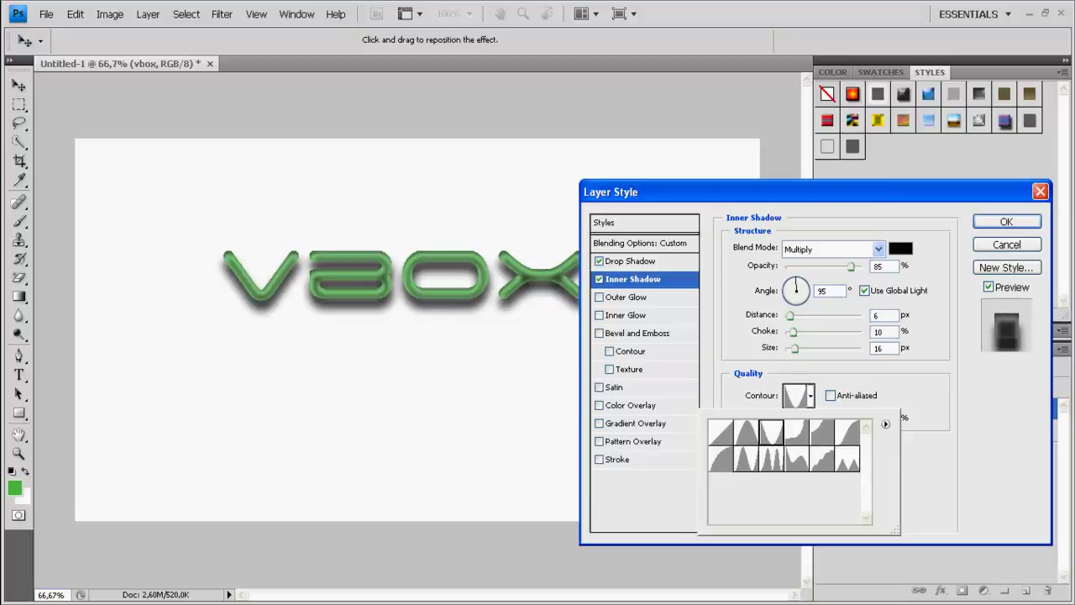
{"action": "left_click", "coordinate": [746, 433]}
{"action": "left_click", "coordinate": [746, 459]}
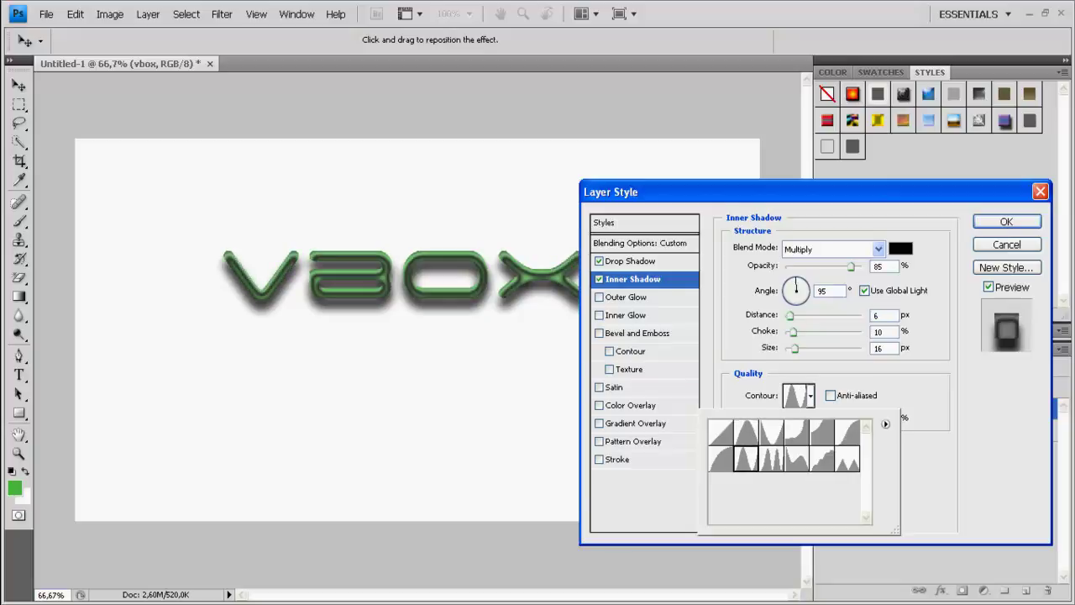
- Compare further contour presets for the inner shadow and choose the half-round convex curve
{"action": "left_click", "coordinate": [721, 458]}
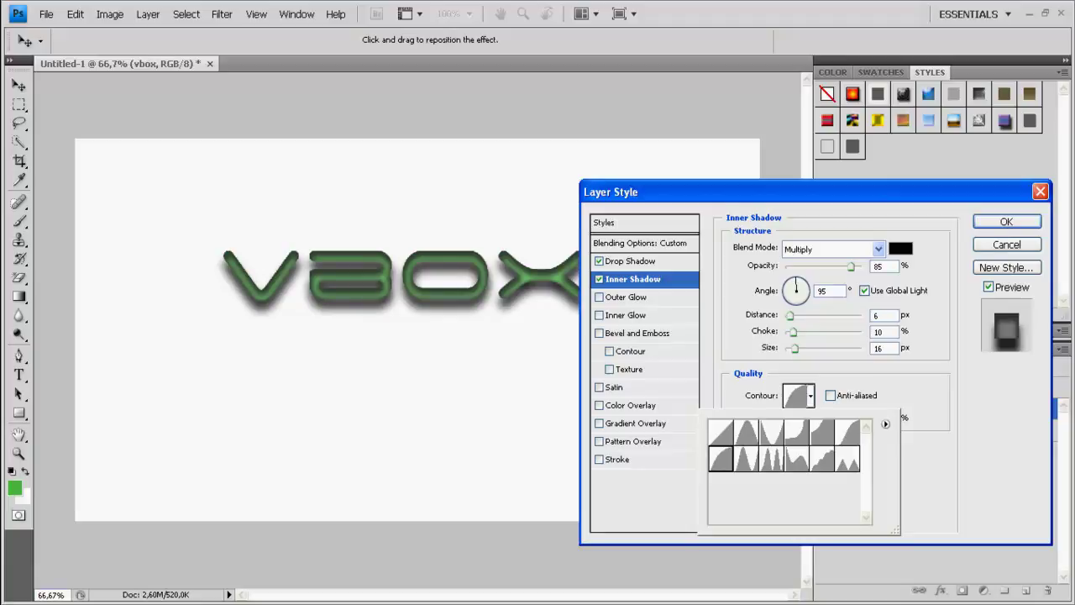
{"action": "left_click", "coordinate": [797, 432]}
{"action": "left_click", "coordinate": [771, 433]}
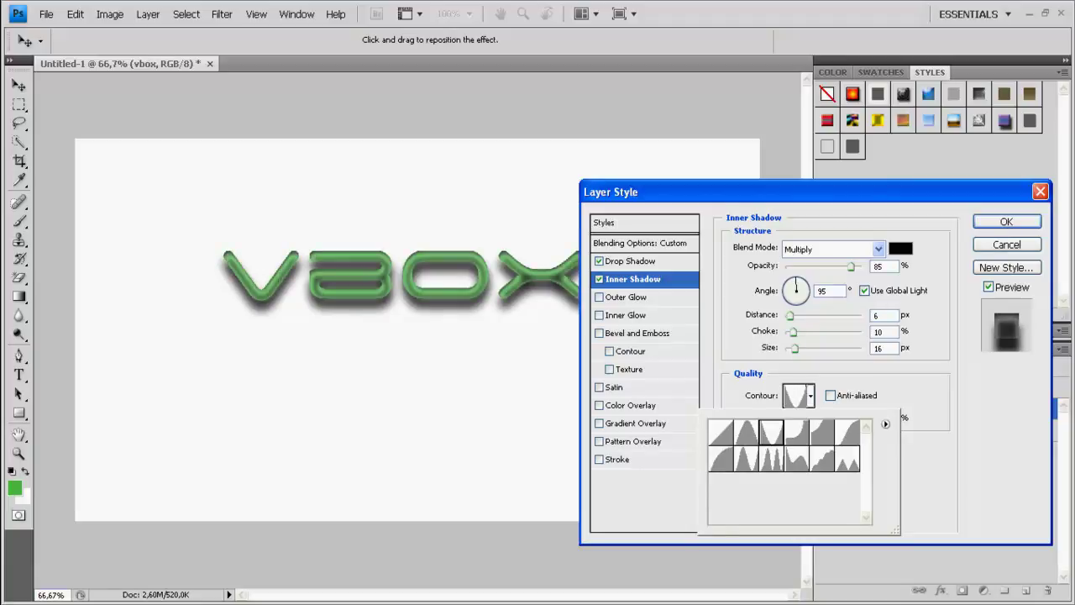
{"action": "left_click", "coordinate": [746, 433]}
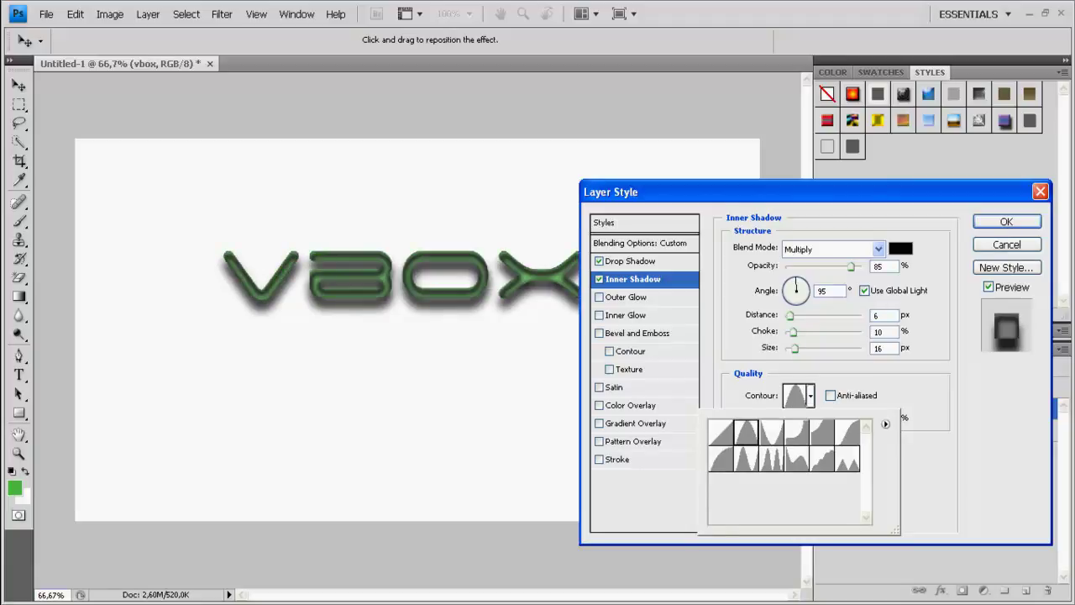
{"action": "left_click", "coordinate": [721, 459]}
{"action": "left_click", "coordinate": [811, 396]}
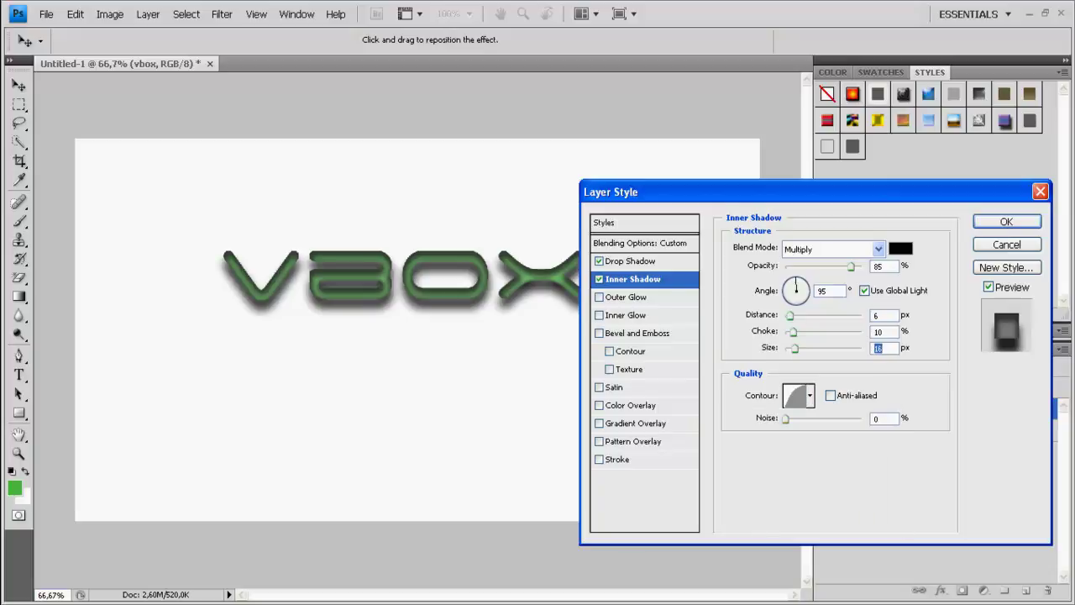
{"action": "mouse_move", "coordinate": [786, 418]}
{"action": "left_mouse_down"}
{"action": "mouse_move", "coordinate": [863, 419]}
{"action": "mouse_move", "coordinate": [787, 419]}
{"action": "left_mouse_up"}
- Try a near-white outer glow on the text and switch the effect off again
{"action": "left_click", "coordinate": [627, 298]}
{"action": "left_click", "coordinate": [766, 302]}
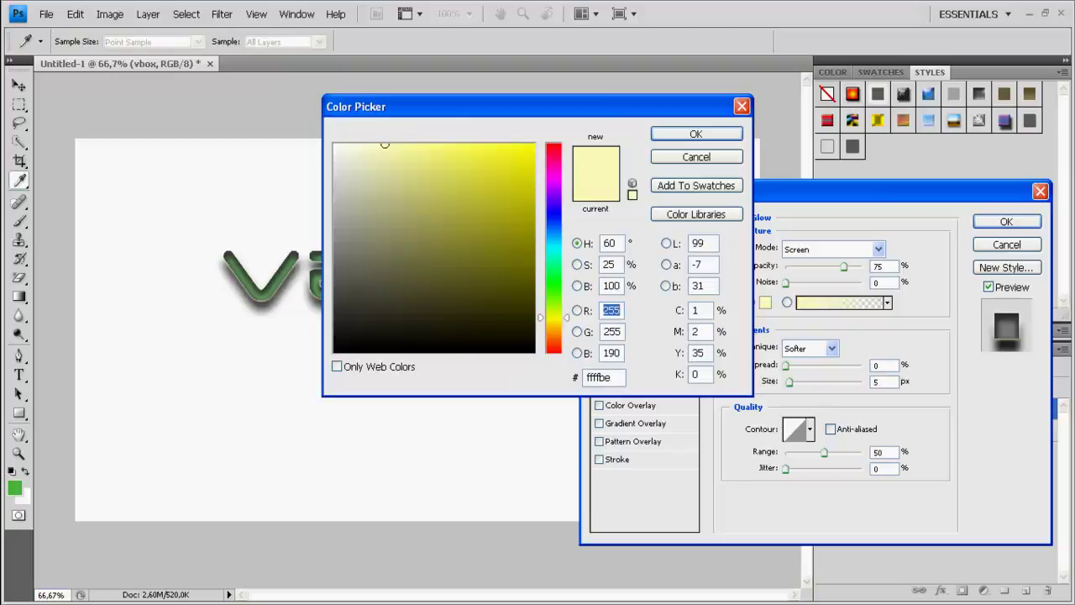
{"action": "left_click", "coordinate": [335, 146]}
{"action": "left_click", "coordinate": [696, 134]}
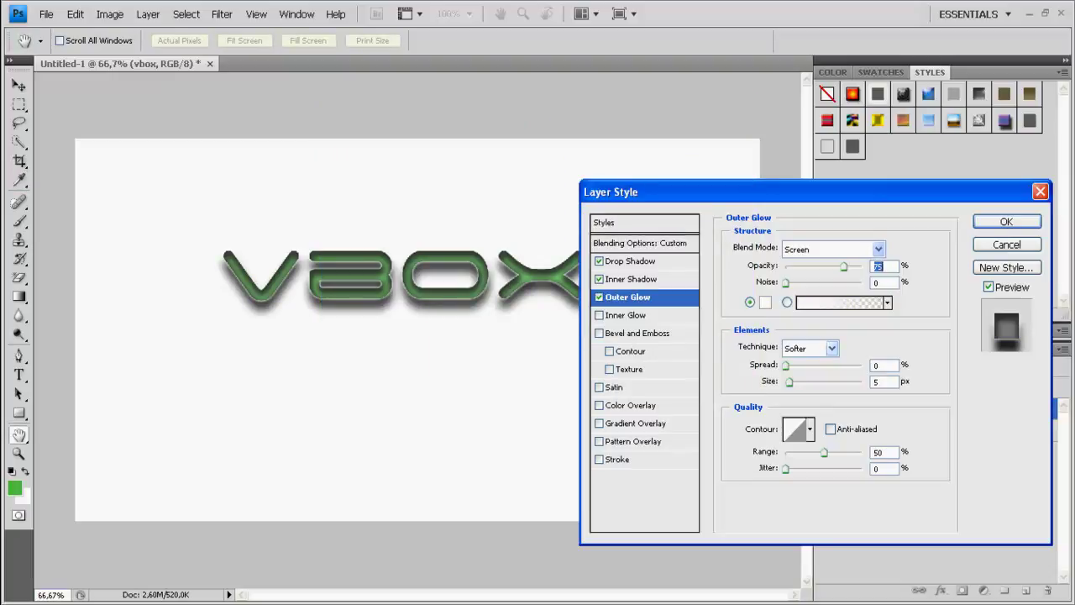
{"action": "mouse_move", "coordinate": [787, 366]}
{"action": "left_mouse_down"}
{"action": "mouse_move", "coordinate": [828, 365]}
{"action": "mouse_move", "coordinate": [785, 366]}
{"action": "left_mouse_up"}
{"action": "left_click", "coordinate": [599, 297]}
- Add an inner glow coloured with the sampled foreground green, with a size of 120 px and a range of 44%
{"action": "left_click", "coordinate": [599, 315]}
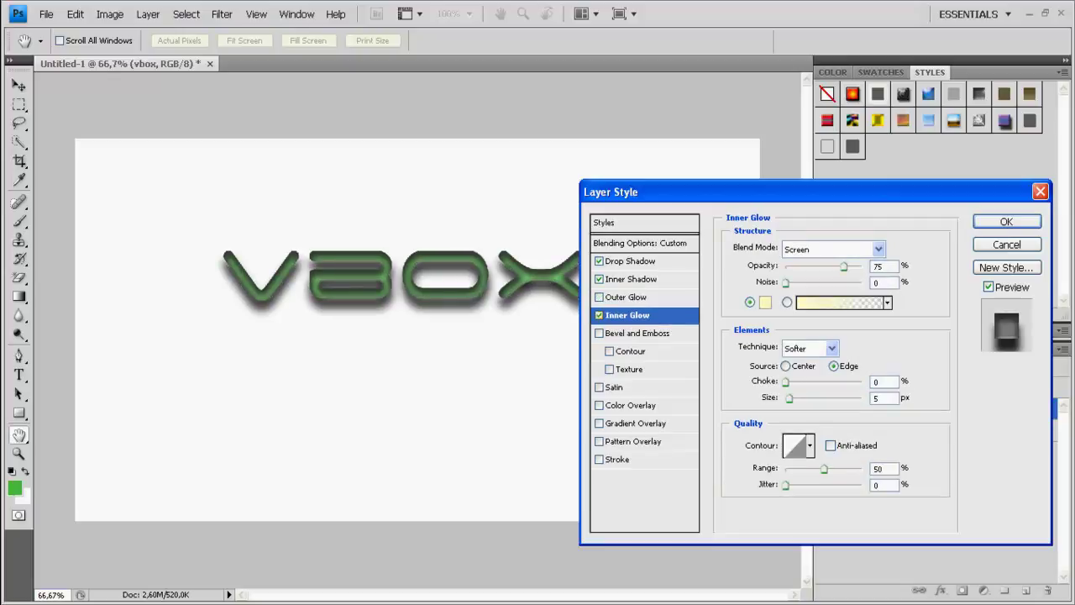
{"action": "left_click", "coordinate": [765, 303]}
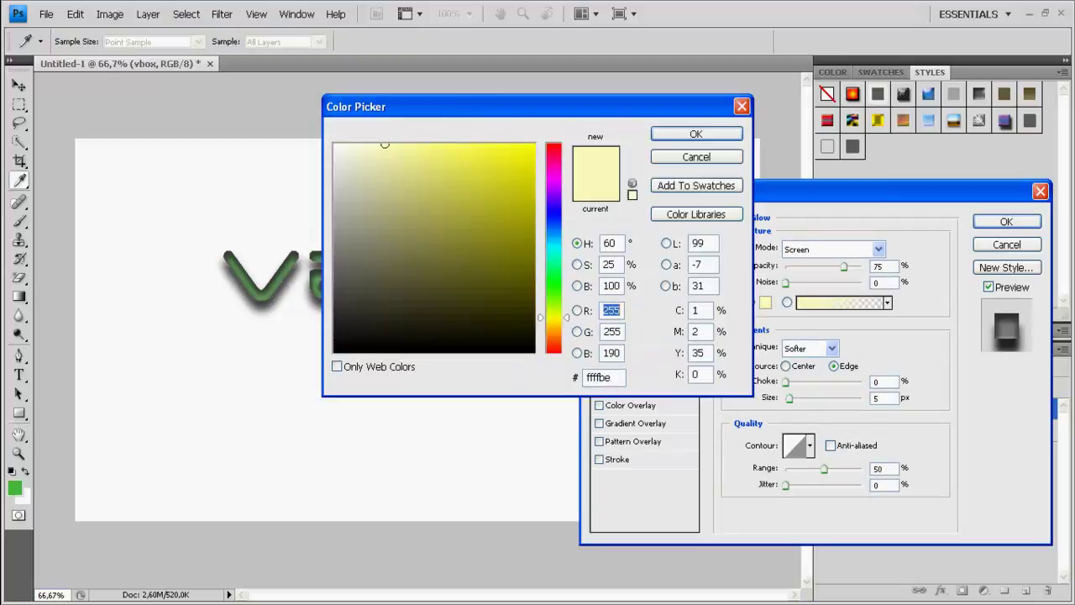
{"action": "left_click_drag", "start_coordinate": [385, 144], "coordinate": [378, 216]}
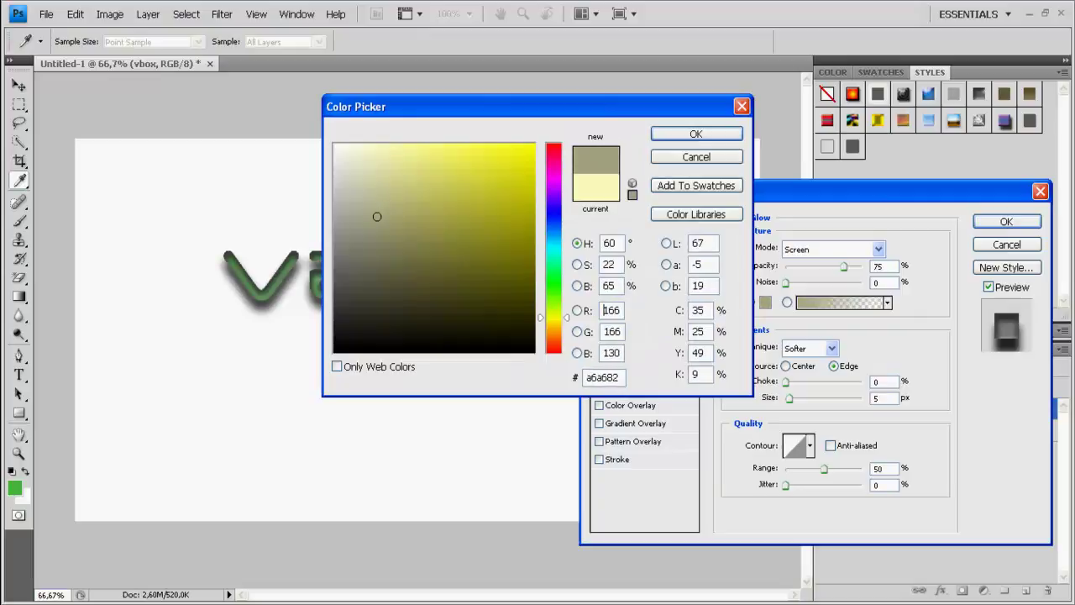
{"action": "left_click", "coordinate": [16, 488]}
{"action": "left_click_drag", "start_coordinate": [456, 207], "coordinate": [447, 202]}
{"action": "key", "text": "Return"}
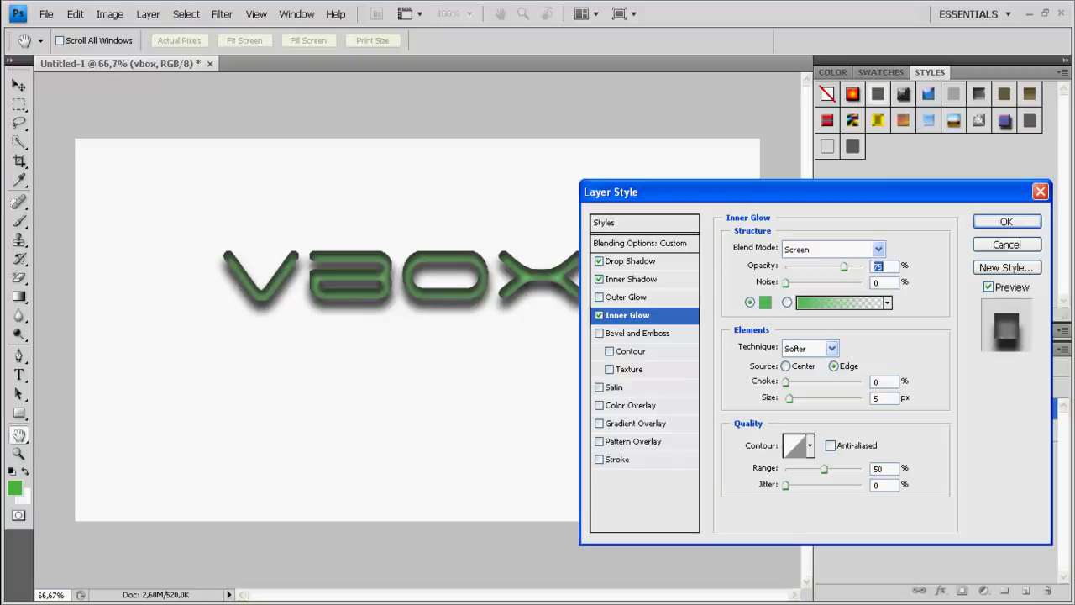
{"action": "left_click_drag", "start_coordinate": [786, 382], "coordinate": [825, 397]}
{"action": "mouse_move", "coordinate": [824, 468]}
{"action": "left_mouse_down"}
{"action": "mouse_move", "coordinate": [797, 468]}
{"action": "mouse_move", "coordinate": [848, 468]}
{"action": "mouse_move", "coordinate": [820, 468]}
{"action": "left_mouse_up"}
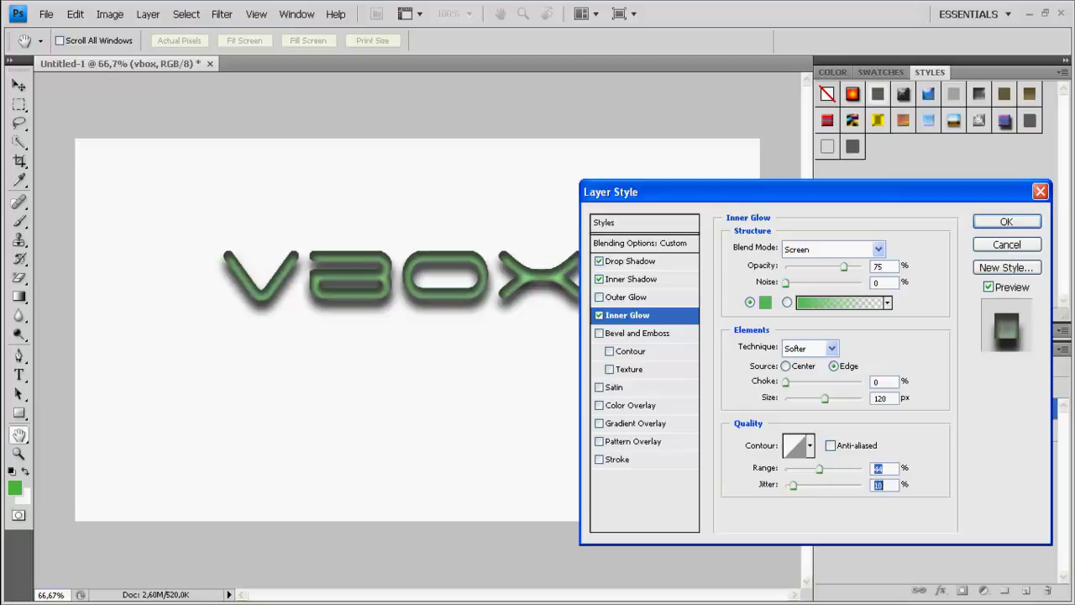
- Compare contour presets for the inner glow and choose the inverted-cone curve that dips in the middle
{"action": "left_click", "coordinate": [811, 446]}
{"action": "left_click", "coordinate": [721, 509]}
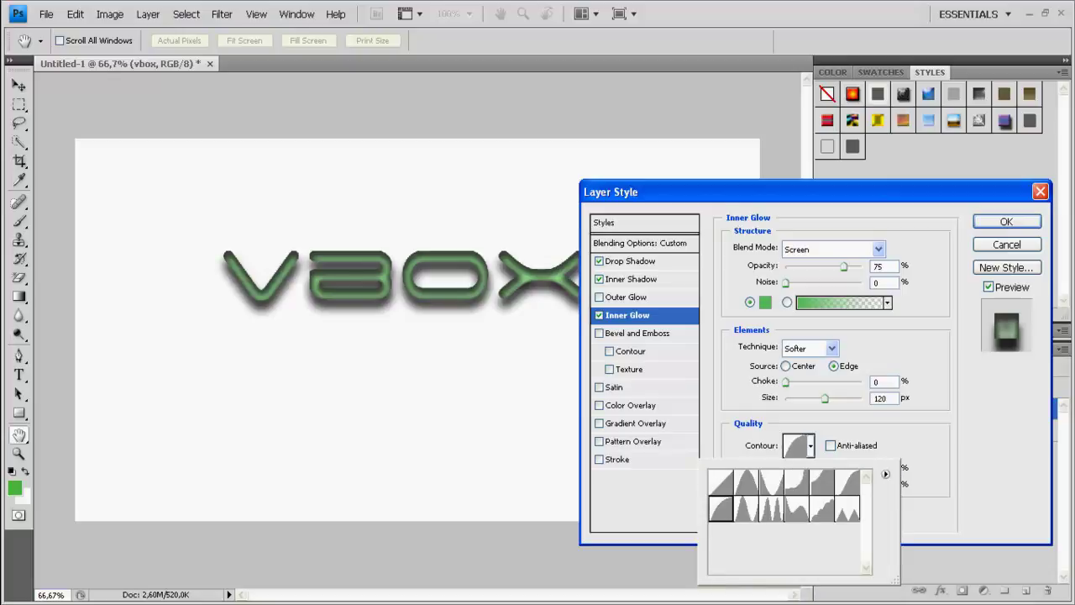
{"action": "left_click", "coordinate": [746, 482]}
{"action": "left_click", "coordinate": [746, 508]}
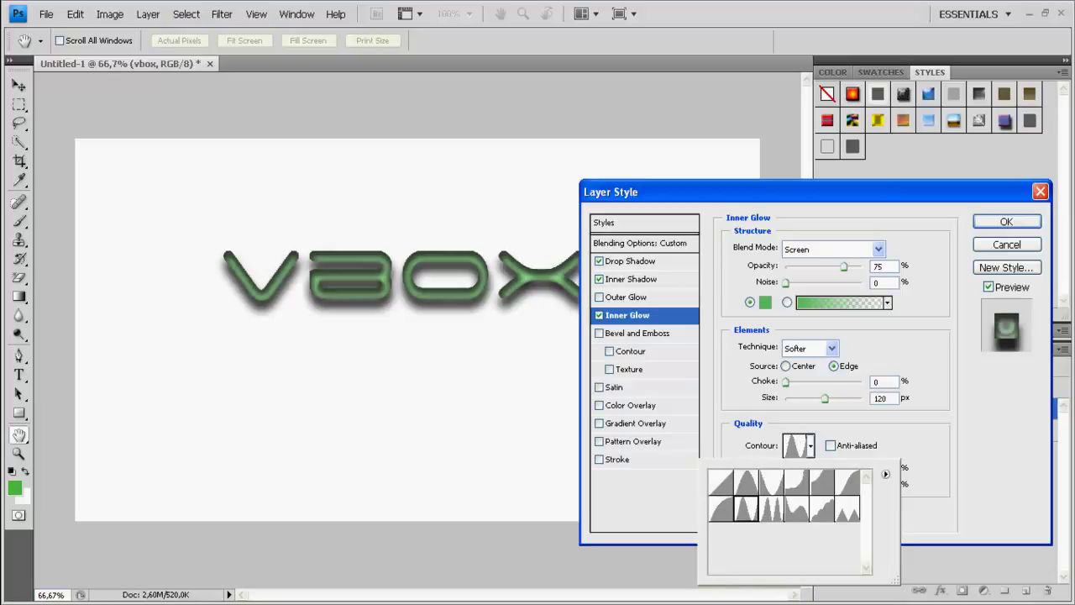
{"action": "left_click", "coordinate": [772, 482]}
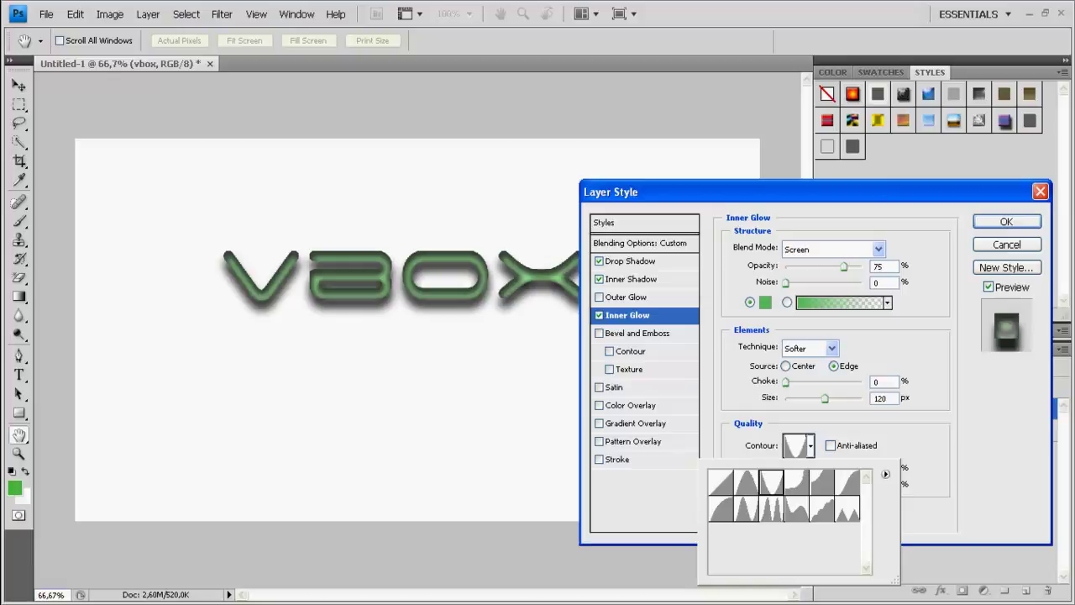
{"action": "left_click", "coordinate": [746, 482]}
{"action": "left_click", "coordinate": [772, 483]}
{"action": "left_click", "coordinate": [811, 446]}
- Add a smooth inner bevel to the text with a 90° shading angle and 5° altitude
{"action": "left_click", "coordinate": [640, 333]}
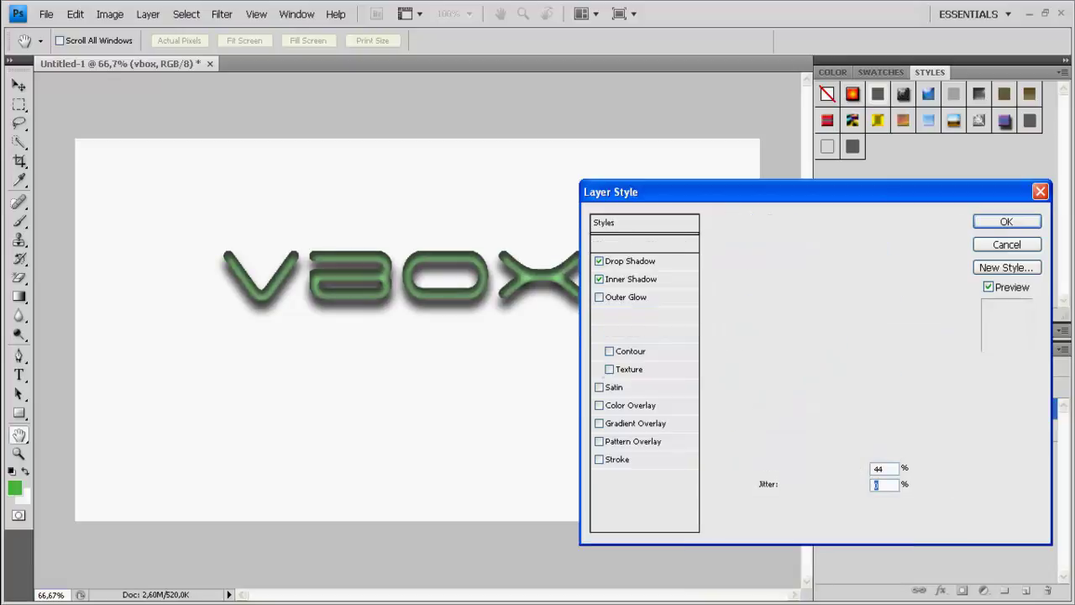
{"action": "mouse_move", "coordinate": [803, 384]}
{"action": "left_mouse_down"}
{"action": "mouse_move", "coordinate": [803, 401]}
{"action": "mouse_move", "coordinate": [802, 380]}
{"action": "left_mouse_up"}
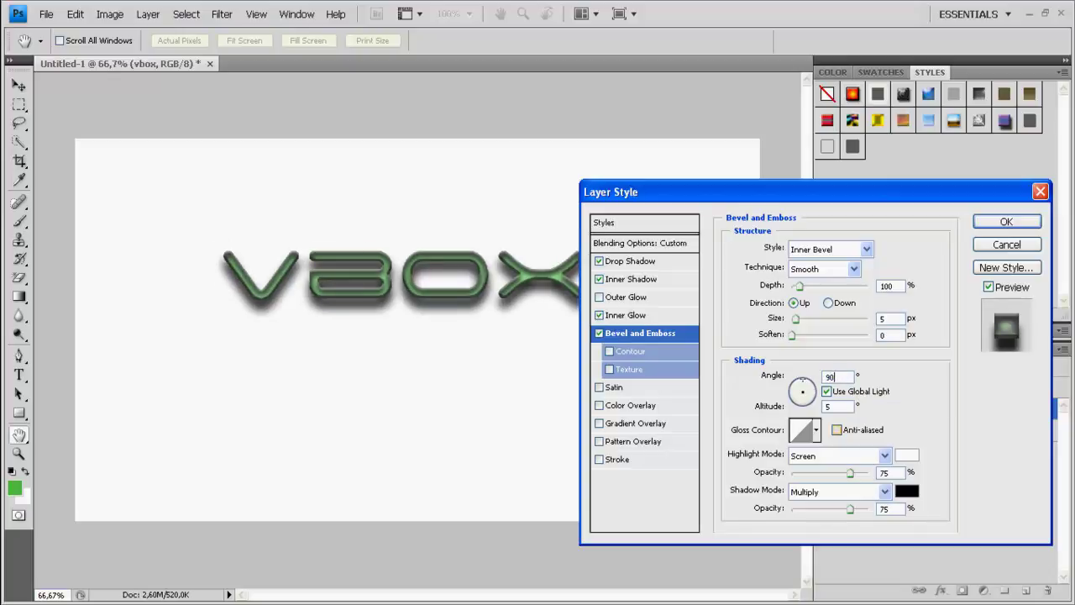
- Try several gloss contours on the bevel, including half-round, double-peak and wavy curves, ending with the shallow cove curve
{"action": "left_click", "coordinate": [816, 430]}
{"action": "left_click", "coordinate": [727, 494]}
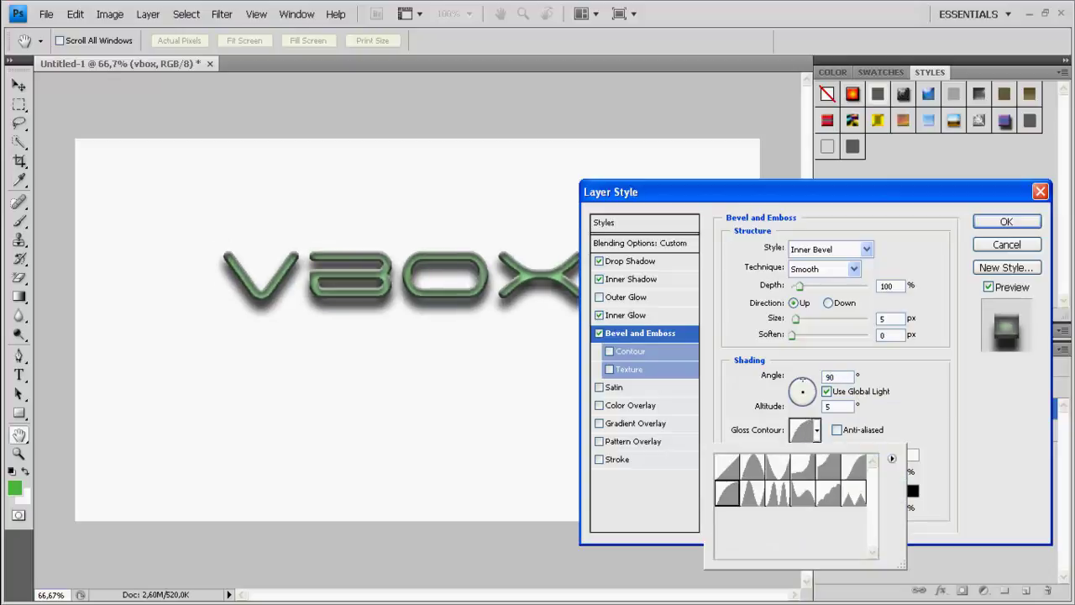
{"action": "left_click", "coordinate": [753, 467]}
{"action": "left_click", "coordinate": [778, 493]}
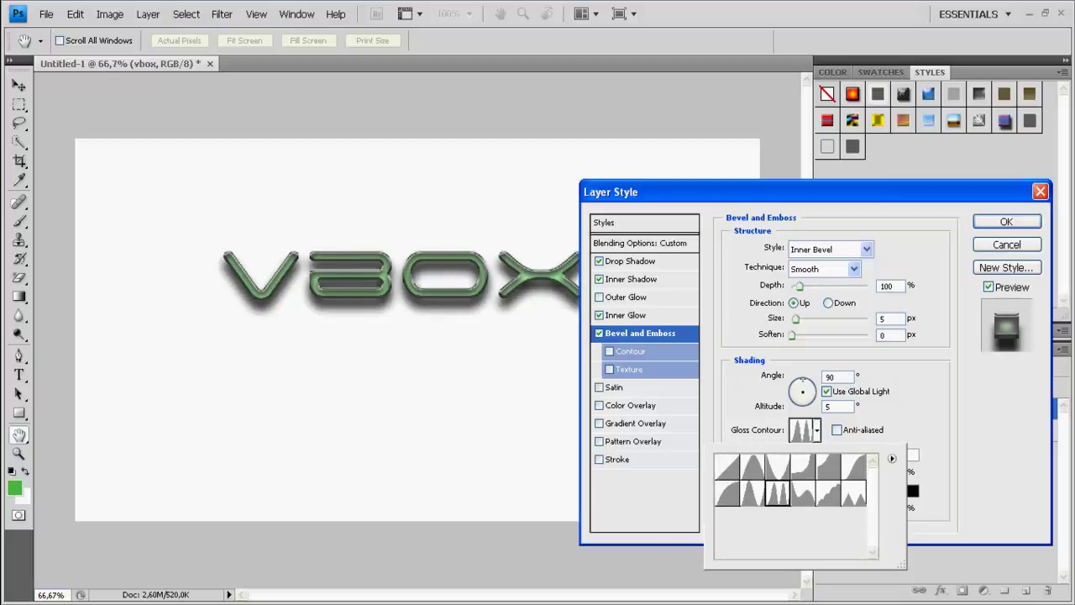
{"action": "left_click", "coordinate": [778, 467]}
{"action": "left_click", "coordinate": [778, 493]}
{"action": "left_click", "coordinate": [803, 493]}
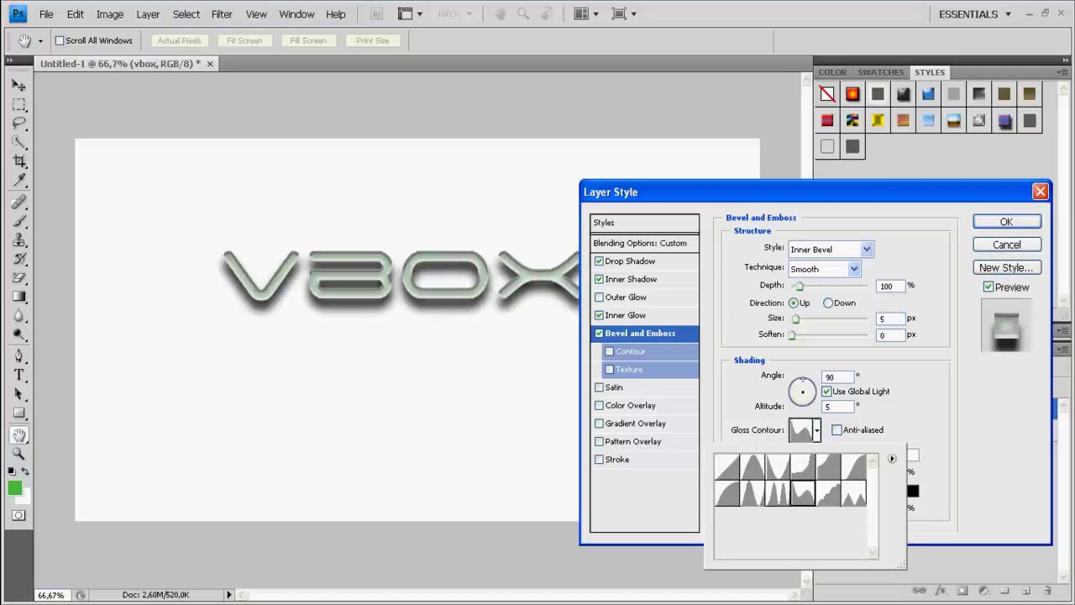
{"action": "left_click", "coordinate": [803, 467]}
{"action": "left_click", "coordinate": [829, 467]}
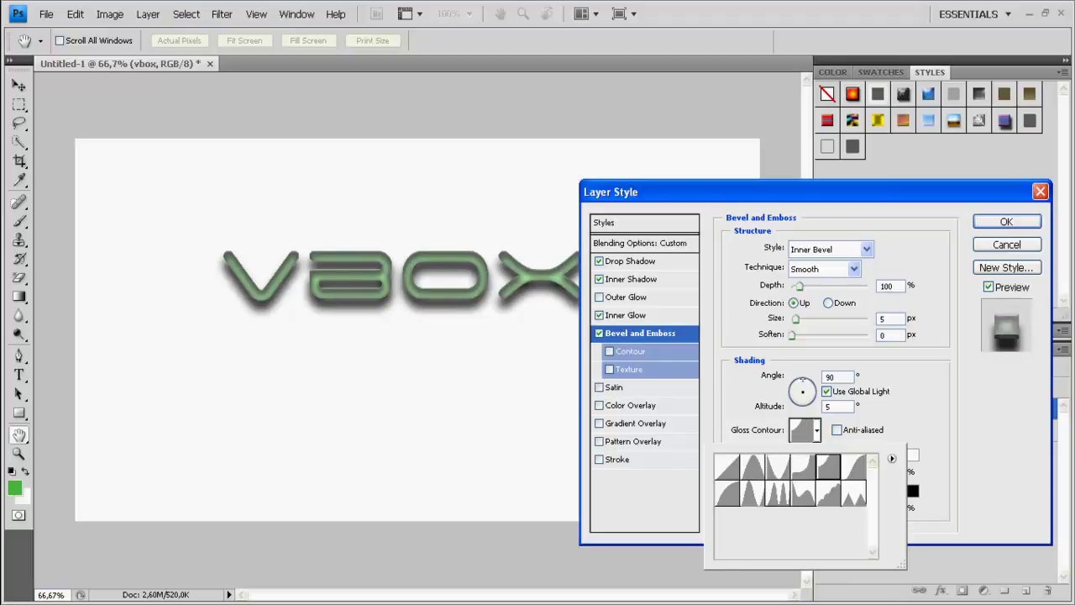
{"action": "left_click", "coordinate": [932, 483]}
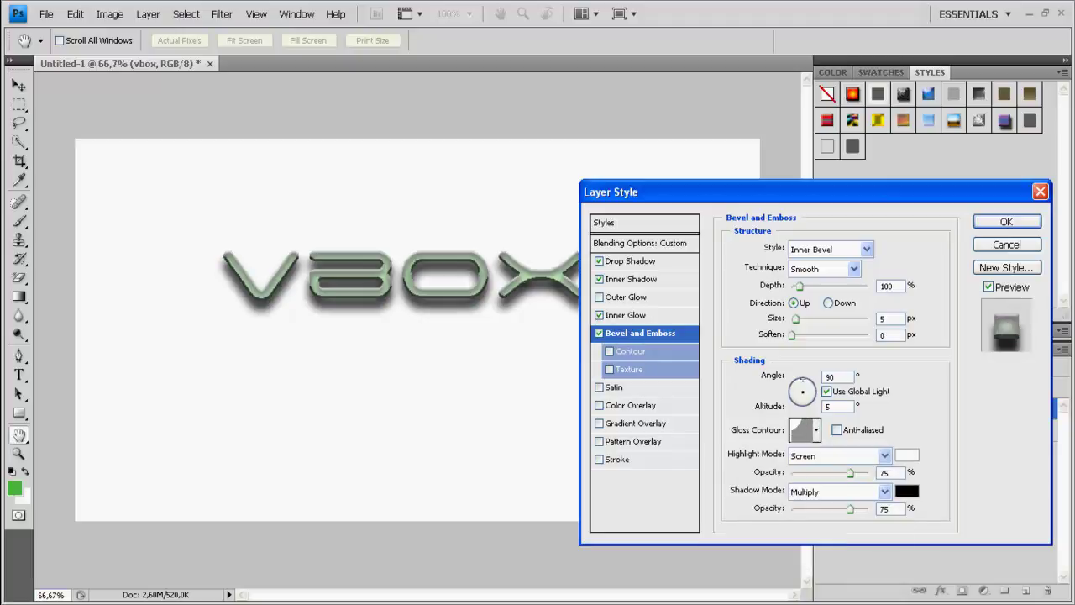
- Compare the single-peak and inverted gloss contours for the bevel and choose the half-round convex curve
{"action": "left_click", "coordinate": [816, 429]}
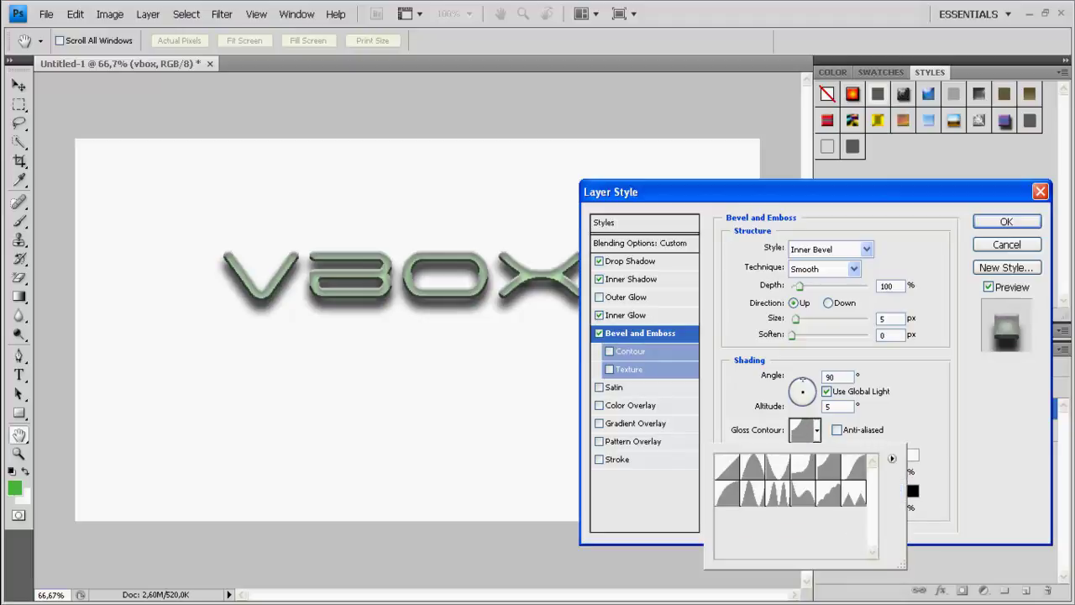
{"action": "left_click", "coordinate": [752, 466]}
{"action": "left_click", "coordinate": [752, 493]}
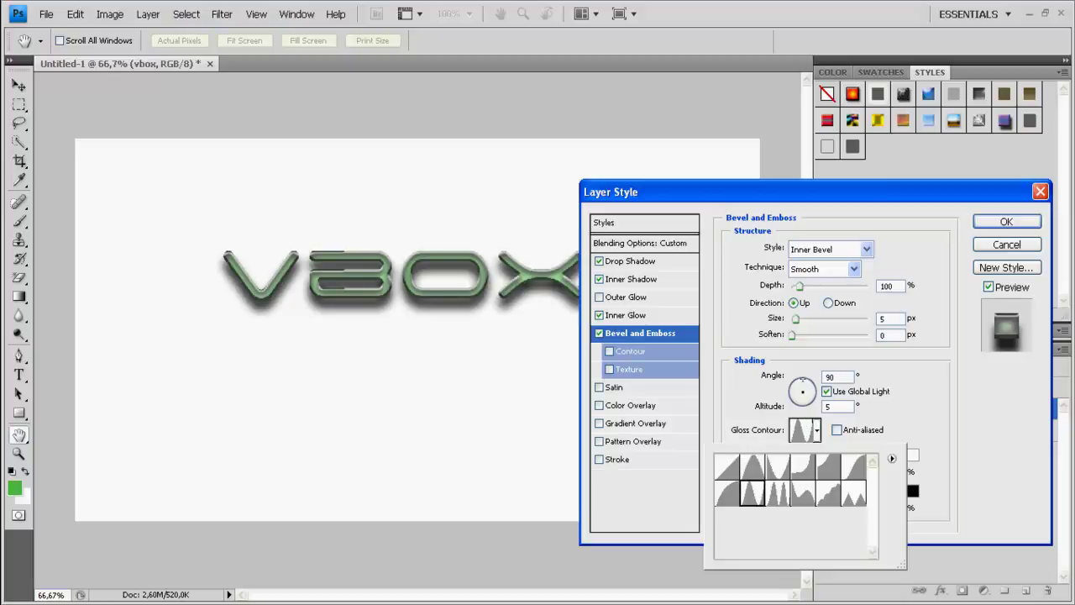
{"action": "left_click", "coordinate": [727, 494]}
{"action": "left_click", "coordinate": [751, 467]}
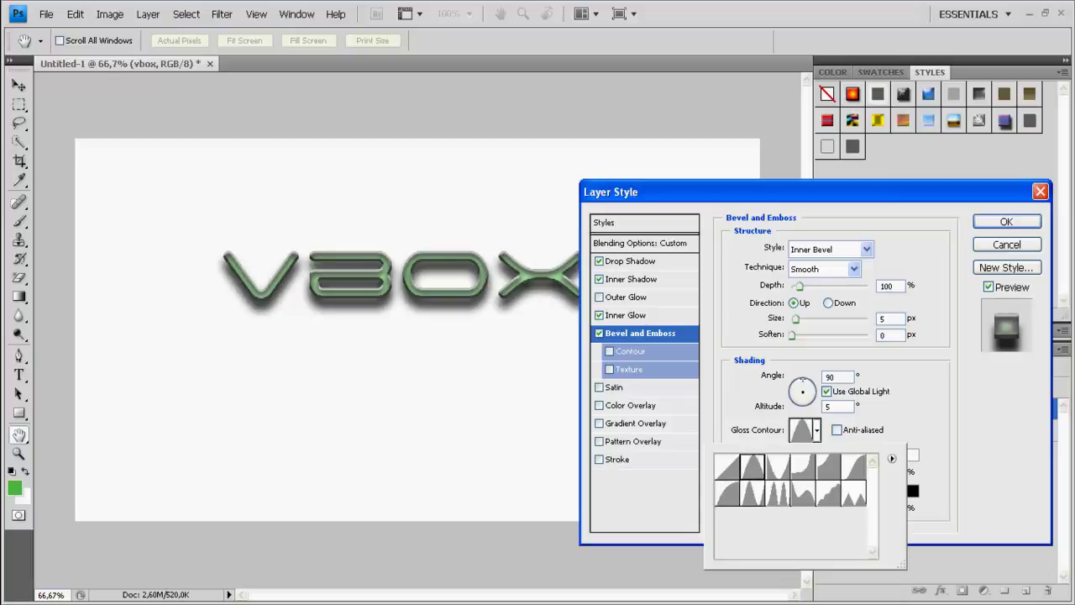
{"action": "left_click", "coordinate": [778, 467]}
{"action": "left_click", "coordinate": [752, 467]}
{"action": "key", "text": "Down"}
{"action": "key", "text": "Left"}
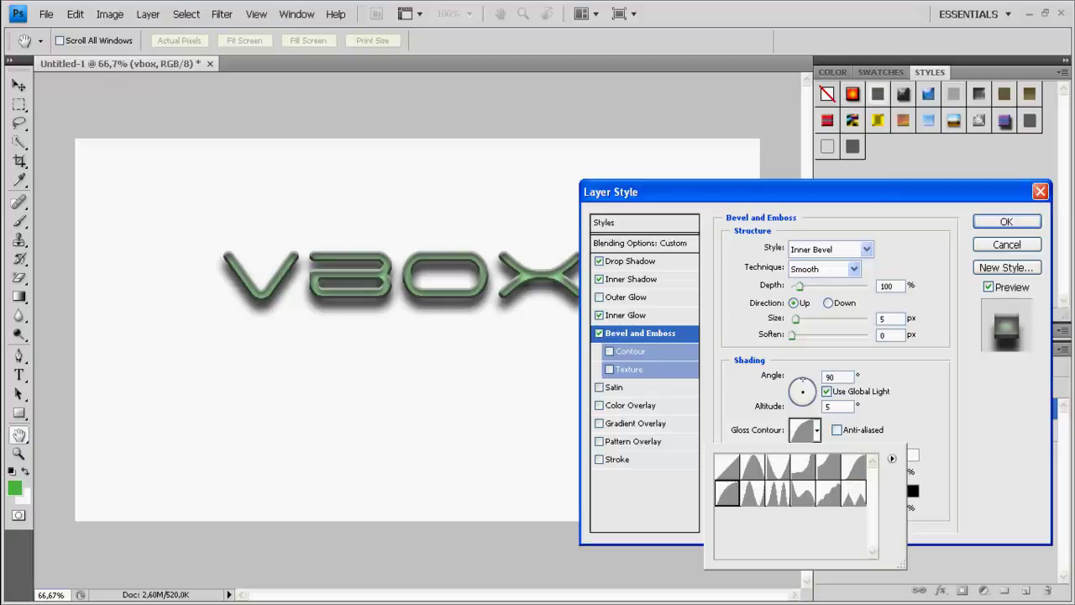
{"action": "key", "text": "Return"}
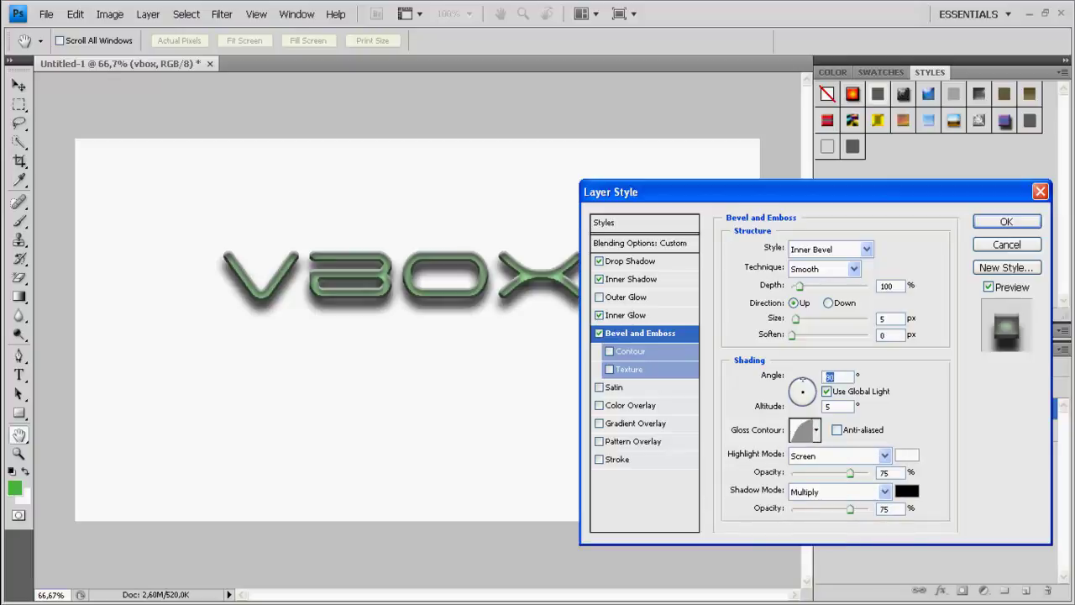
- Add a satin effect with an 87° angle, 39 px distance and 68 px size
{"action": "left_click", "coordinate": [616, 387]}
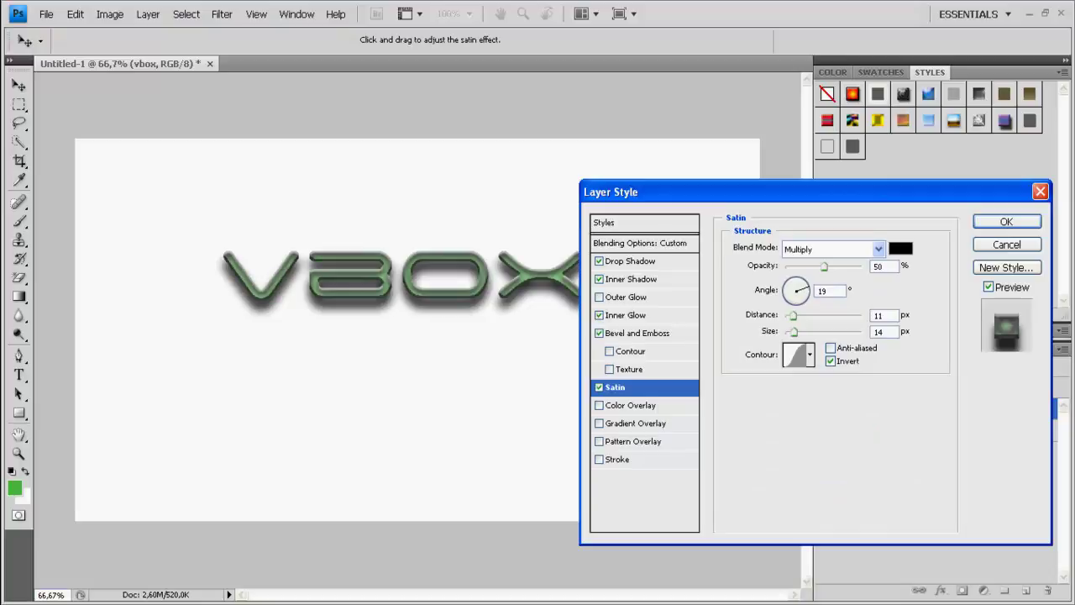
{"action": "left_click_drag", "start_coordinate": [794, 333], "coordinate": [798, 279]}
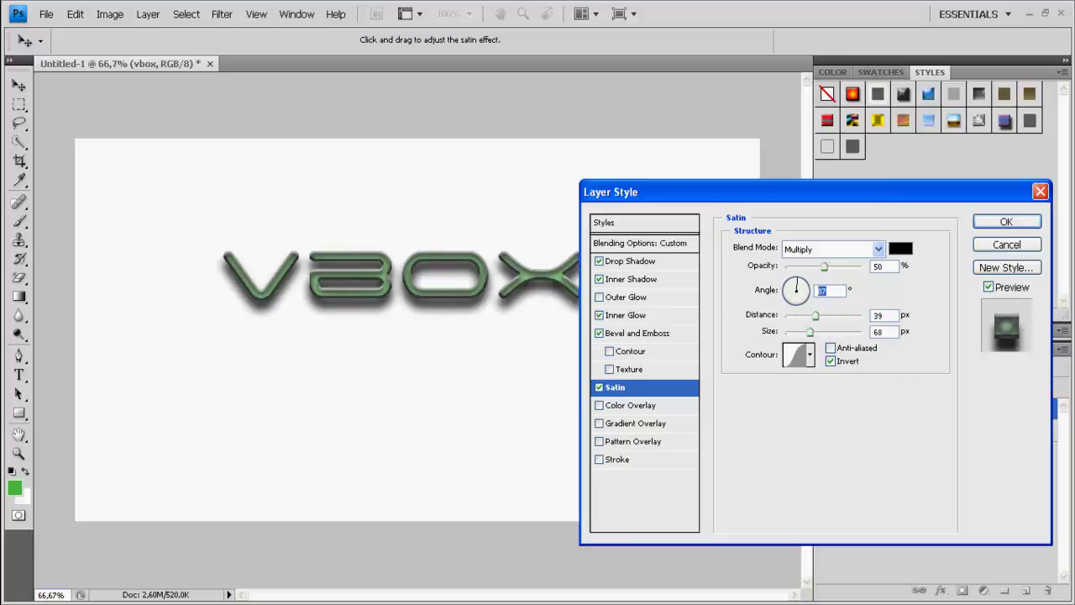
- Compare the contour presets for the satin effect and choose the inverted-cone curve that dips in the middle
{"action": "left_click", "coordinate": [810, 354]}
{"action": "left_click", "coordinate": [746, 392]}
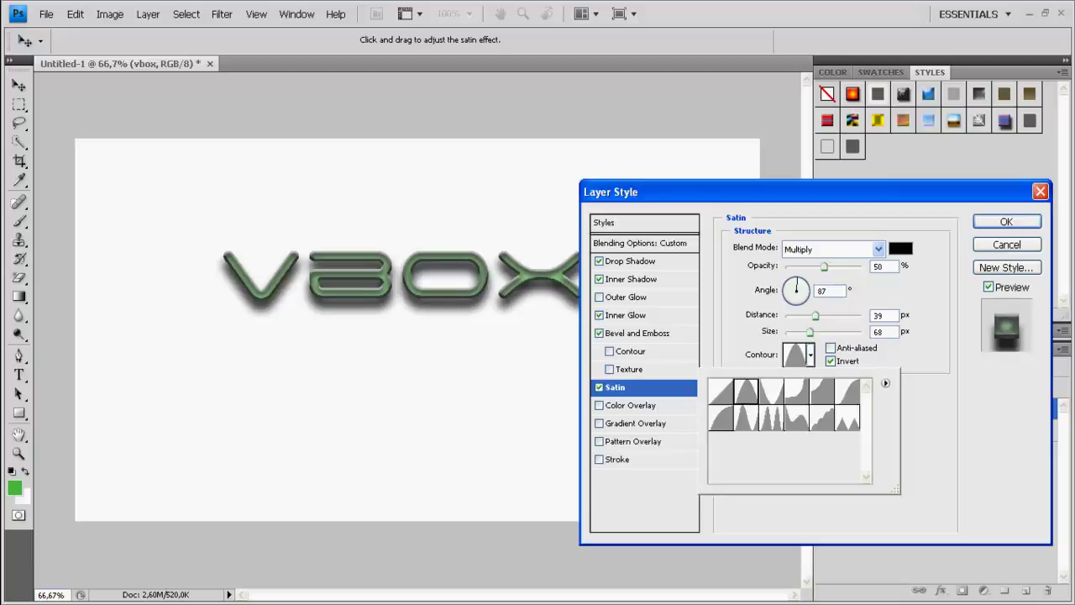
{"action": "left_click", "coordinate": [721, 391]}
{"action": "left_click", "coordinate": [747, 392]}
{"action": "left_click", "coordinate": [771, 391]}
{"action": "left_click", "coordinate": [797, 391]}
{"action": "left_click", "coordinate": [772, 391]}
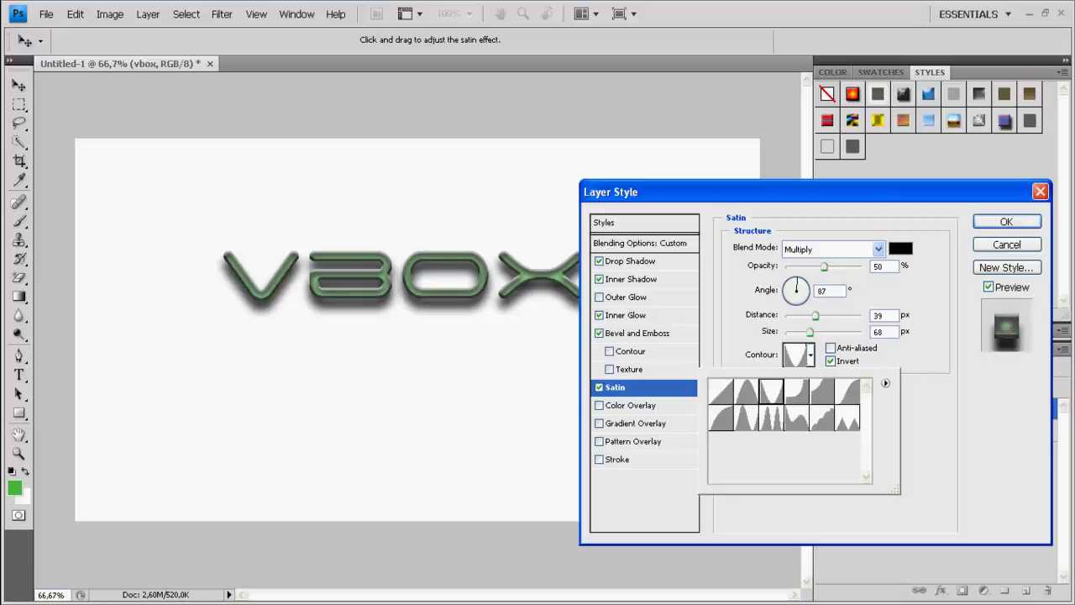
{"action": "key", "text": "Right"}
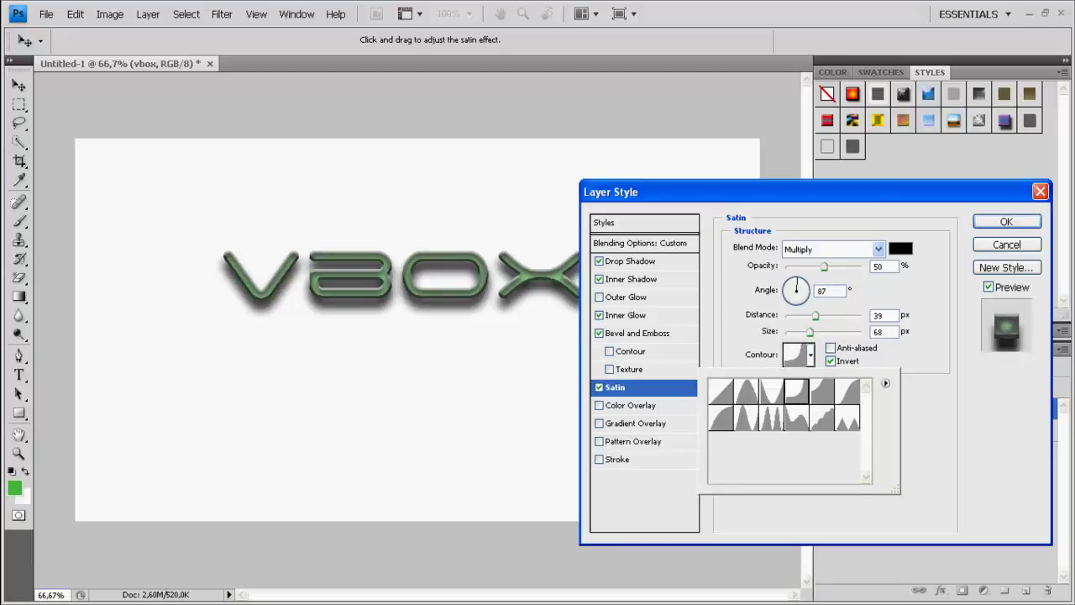
{"action": "left_click", "coordinate": [746, 391]}
{"action": "left_click", "coordinate": [797, 392]}
{"action": "left_click", "coordinate": [797, 419]}
{"action": "left_click", "coordinate": [822, 418]}
{"action": "left_click", "coordinate": [847, 418]}
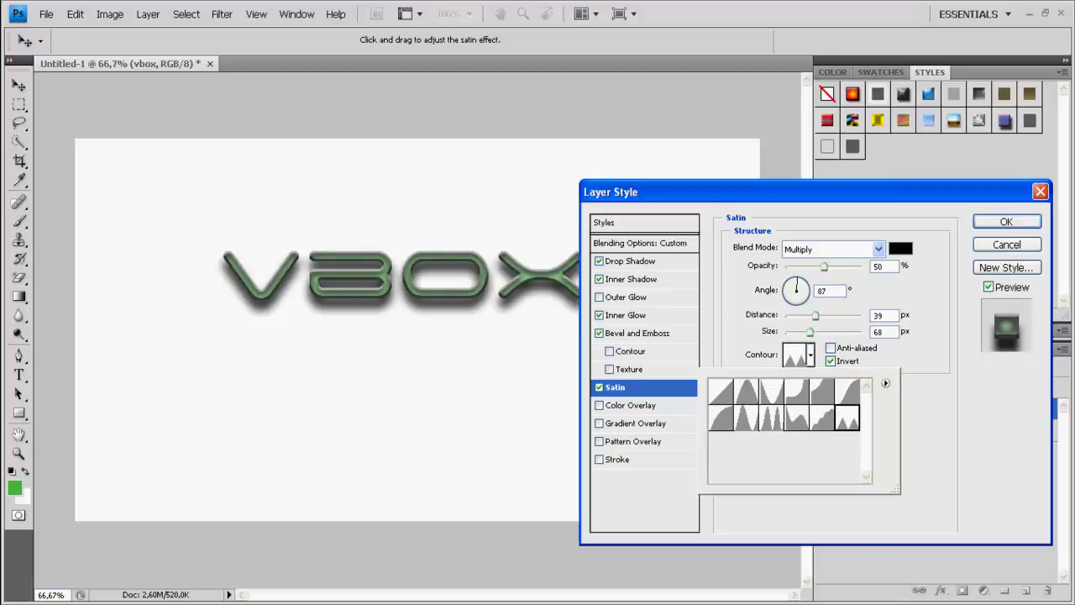
{"action": "left_click", "coordinate": [847, 392]}
{"action": "key", "text": "Left"}
{"action": "key", "text": "Left"}
{"action": "key", "text": "Left"}
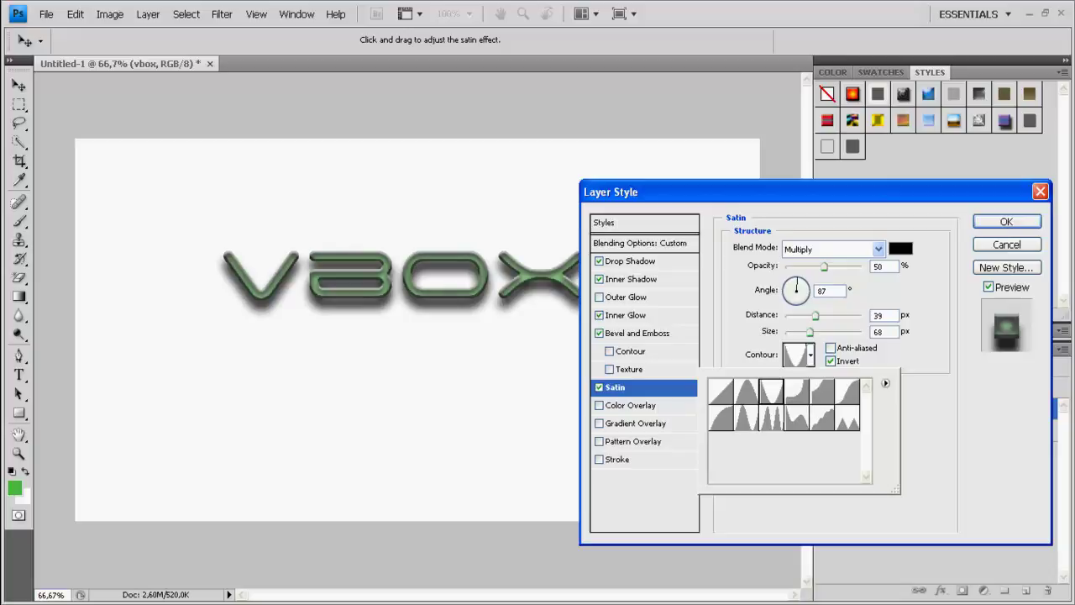
{"action": "key", "text": "Return"}
- Add a black colour overlay to the vbox text in Normal mode with 48% opacity
{"action": "left_click", "coordinate": [633, 406]}
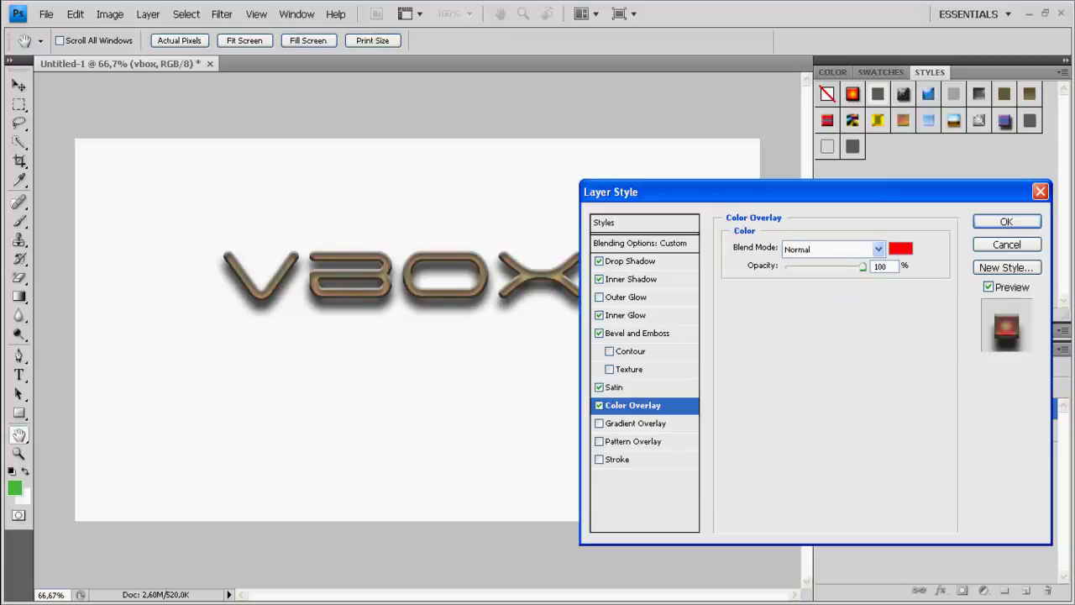
{"action": "left_click", "coordinate": [901, 248]}
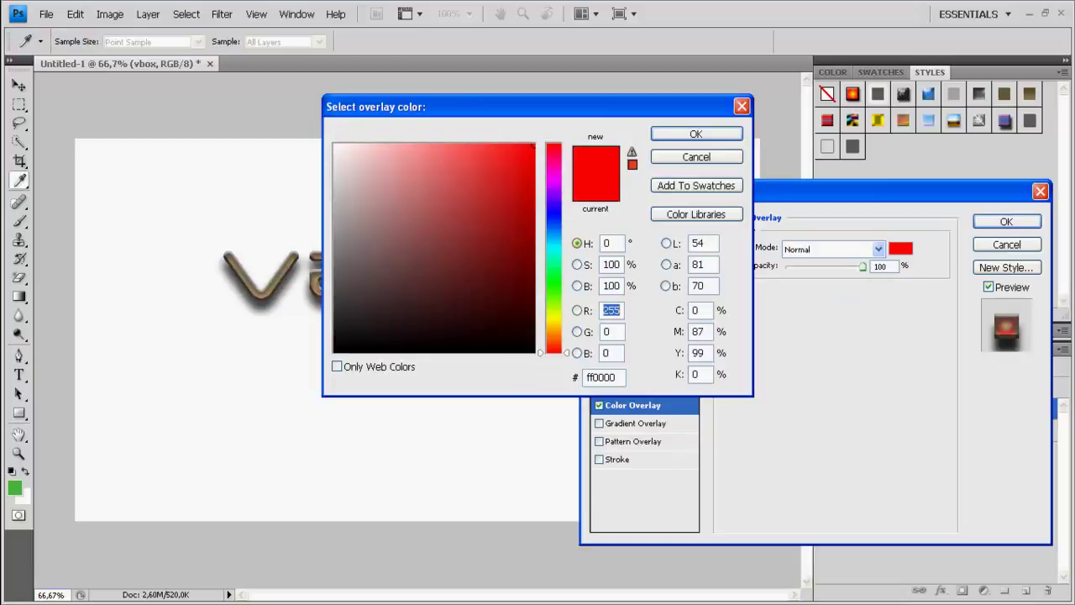
{"action": "left_click_drag", "start_coordinate": [360, 338], "coordinate": [335, 352]}
{"action": "left_click", "coordinate": [696, 133]}
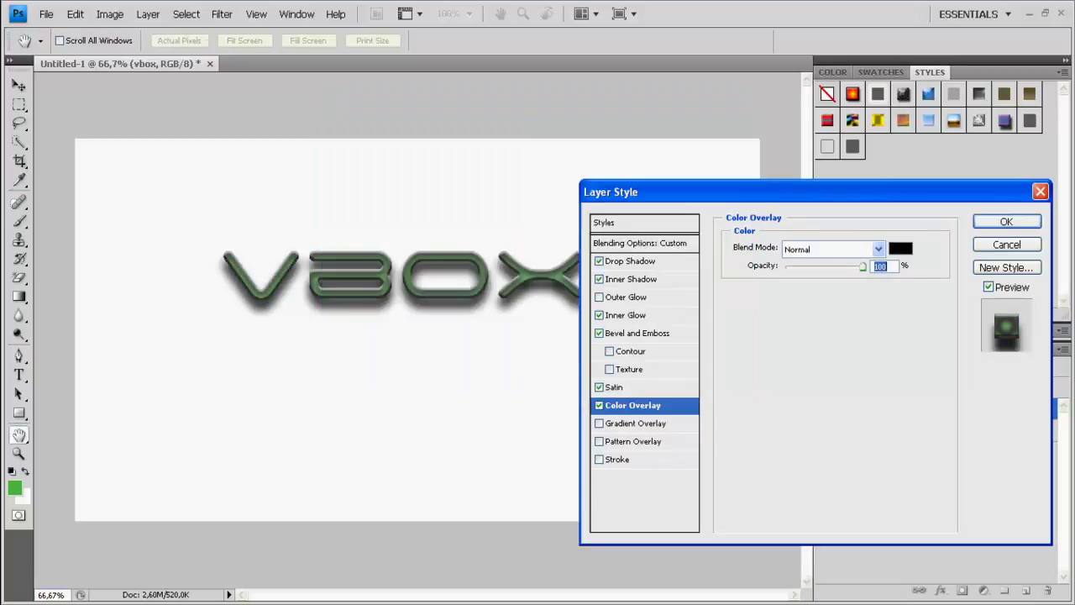
{"action": "left_click_drag", "start_coordinate": [863, 266], "coordinate": [822, 266]}
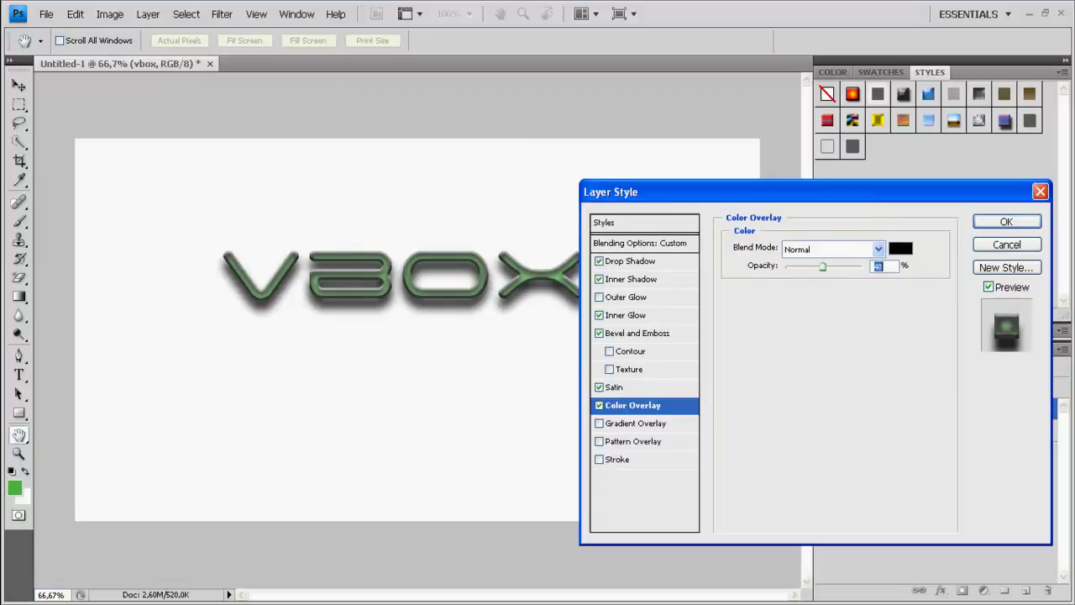
- Add a linear black-to-white gradient overlay to the text and rotate its angle diagonally downward
{"action": "left_click", "coordinate": [636, 424]}
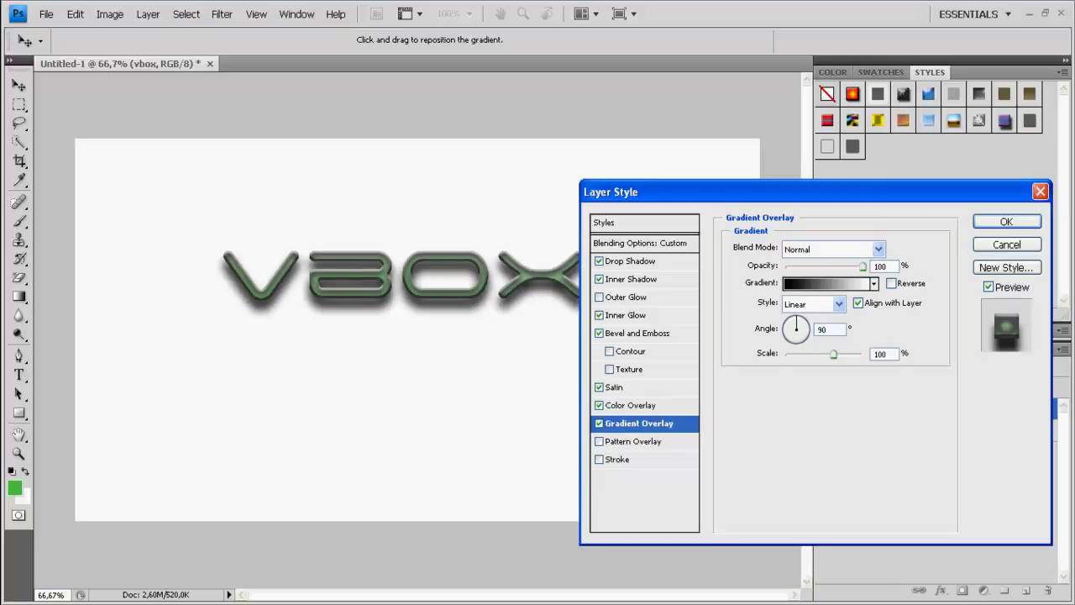
{"action": "left_click", "coordinate": [806, 323]}
{"action": "left_click", "coordinate": [800, 339]}
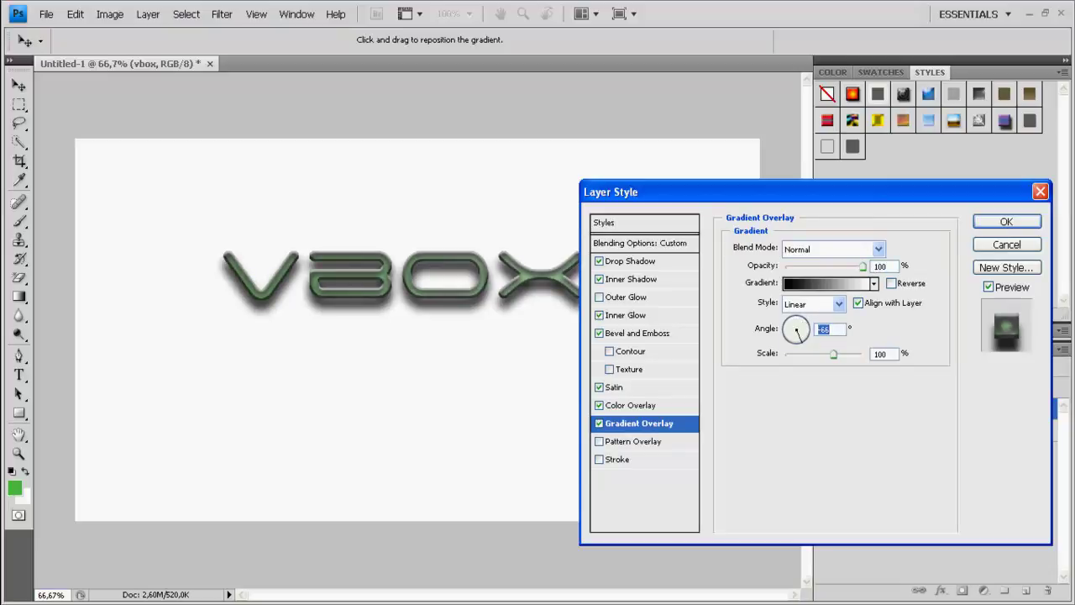
{"action": "mouse_move", "coordinate": [798, 333]}
{"action": "left_mouse_down"}
{"action": "mouse_move", "coordinate": [856, 354]}
{"action": "mouse_move", "coordinate": [820, 355]}
{"action": "left_mouse_up"}
- Try a bubble pattern overlay and a 3 px black outside stroke on the text, switching each off again
{"action": "left_click", "coordinate": [599, 441]}
{"action": "left_click", "coordinate": [637, 441]}
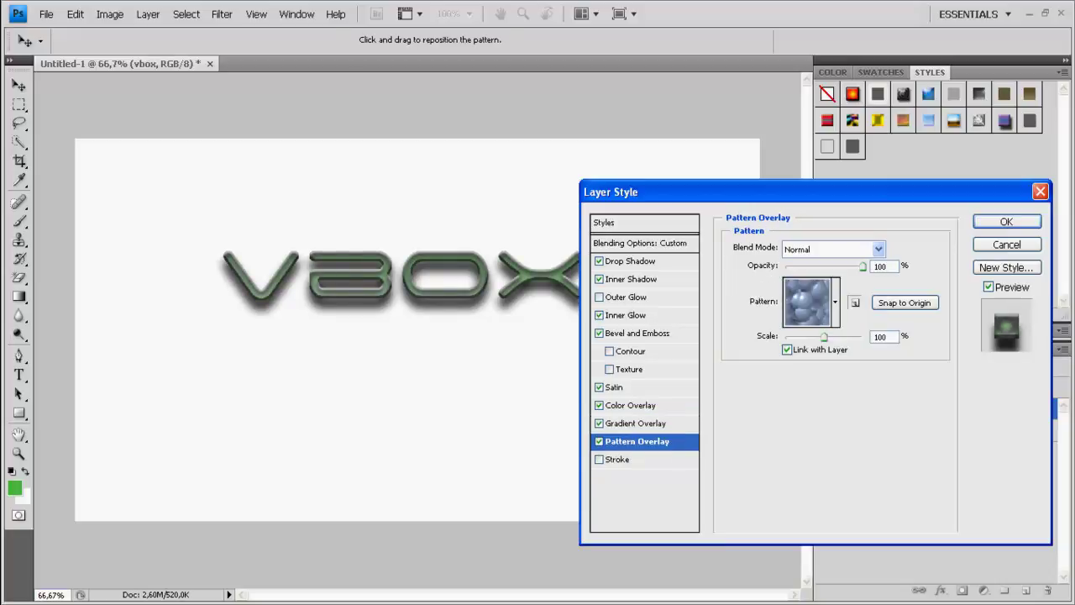
{"action": "key", "text": "space"}
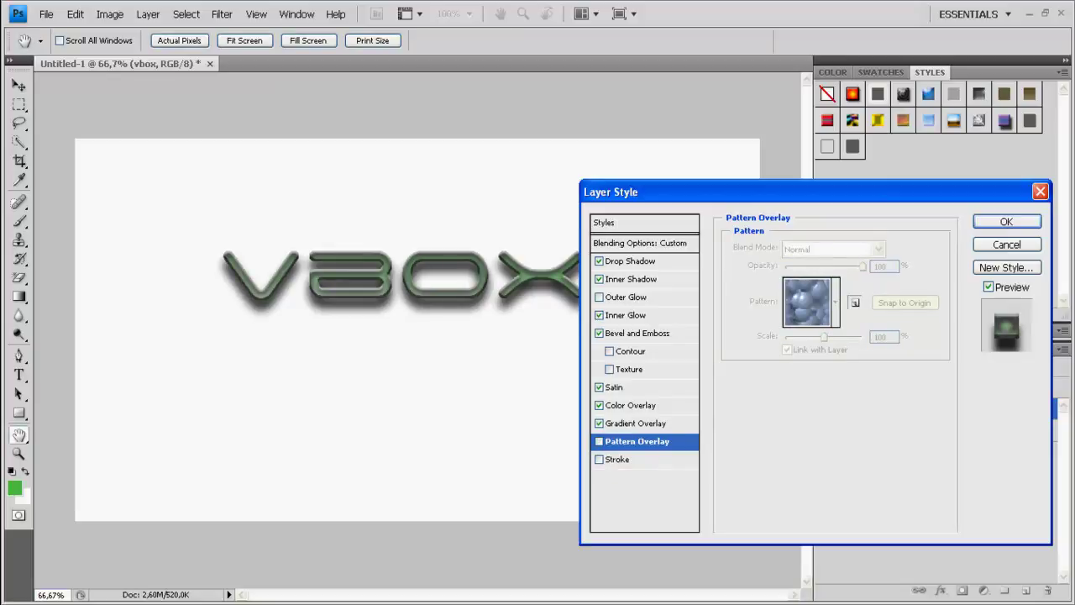
{"action": "left_click", "coordinate": [617, 459]}
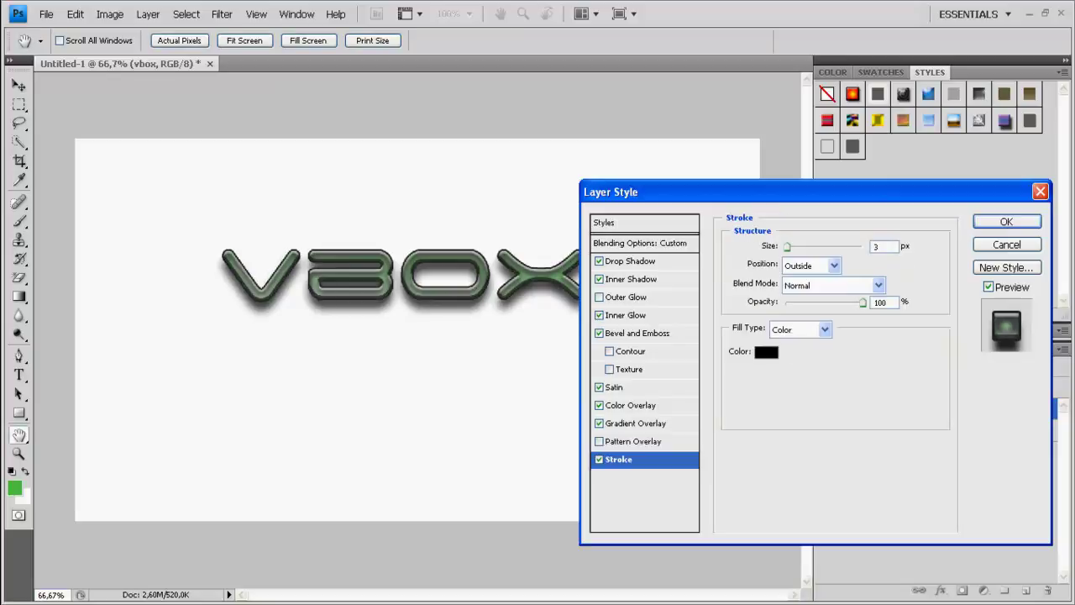
{"action": "key", "text": "space"}
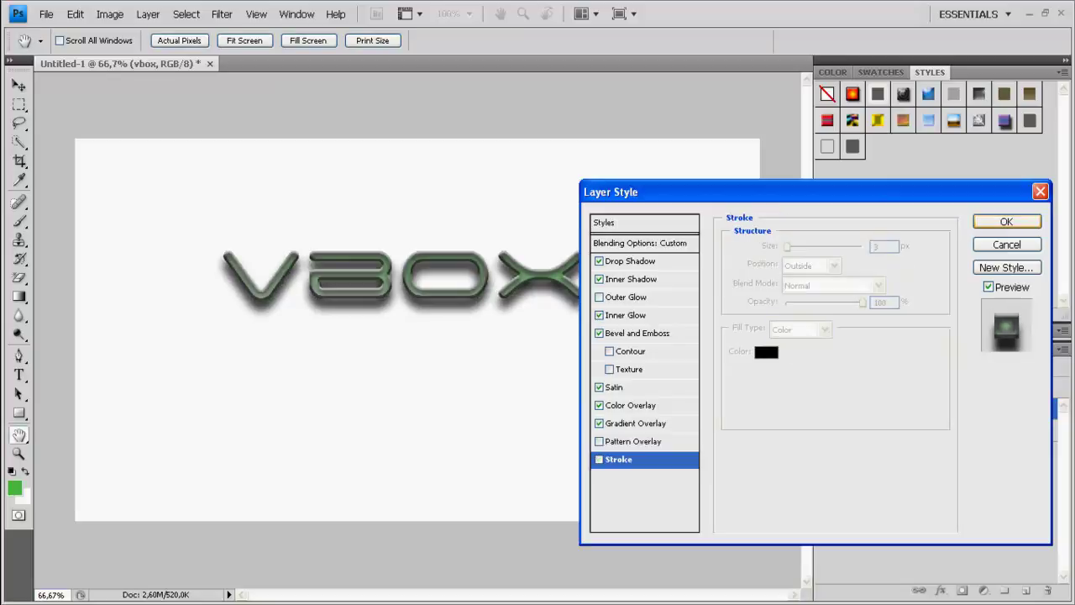
- Apply the layer effects and move the vbox text closer to the canvas's left edge
{"action": "key", "text": "Return"}
{"action": "left_click_drag", "start_coordinate": [395, 275], "coordinate": [366, 278]}
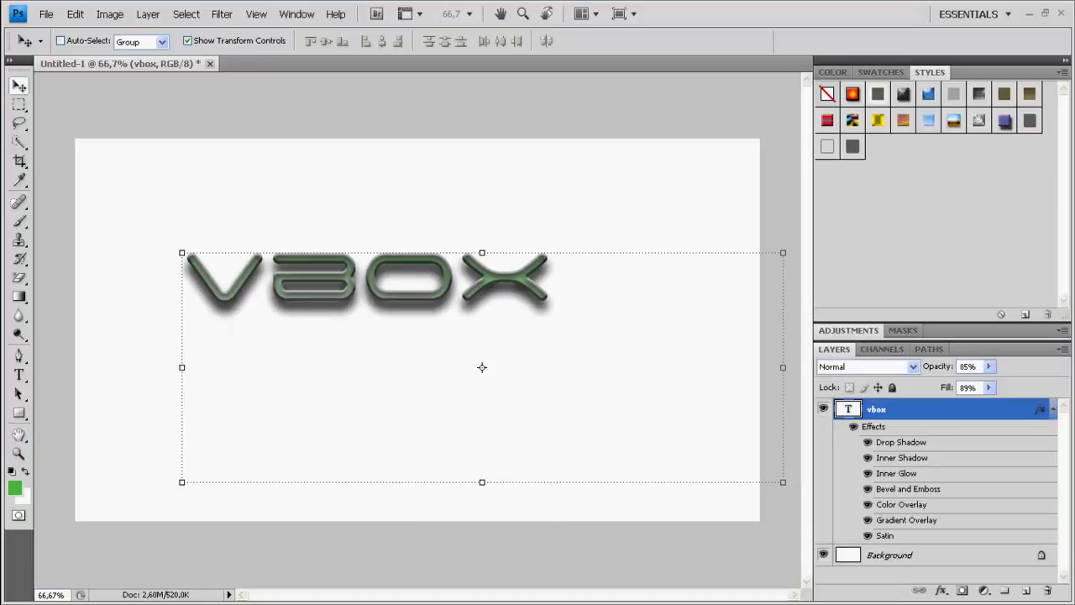
- Create a new RGB document 880 pixels wide and 110 pixels high with a white background
{"action": "key", "text": "alt+f"}
{"action": "left_click", "coordinate": [61, 33]}
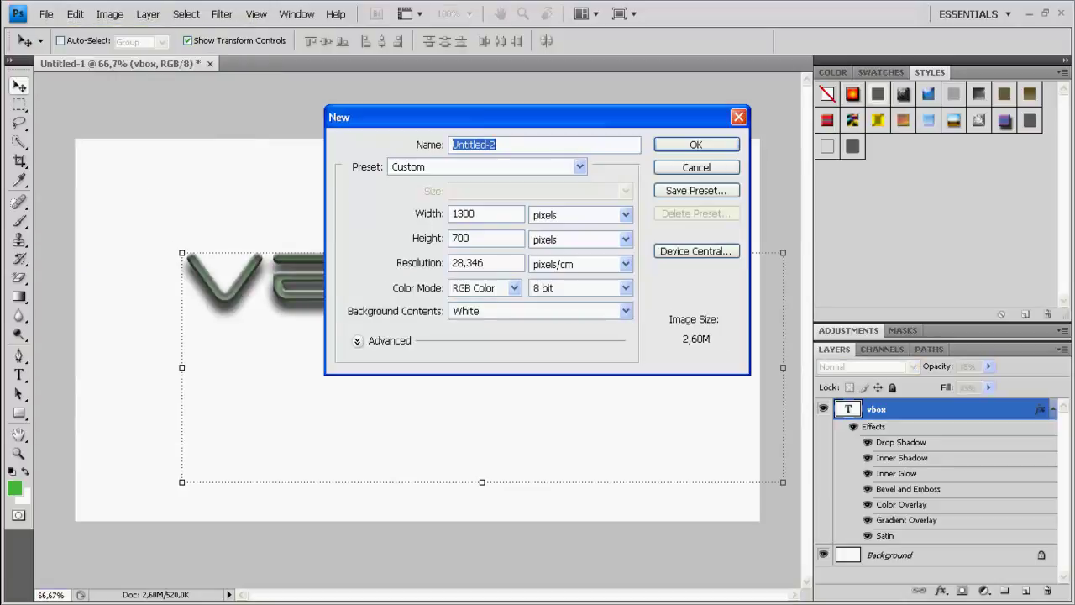
{"action": "left_click_drag", "start_coordinate": [479, 214], "coordinate": [451, 215]}
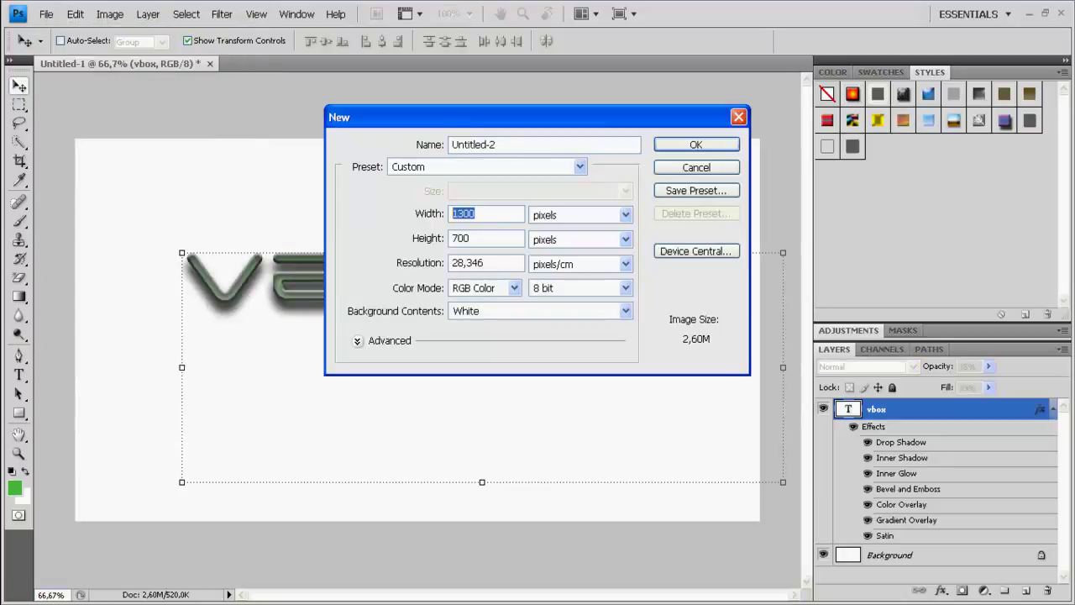
{"action": "type", "text": "880"}
{"action": "key", "text": "Tab"}
{"action": "type", "text": "110"}
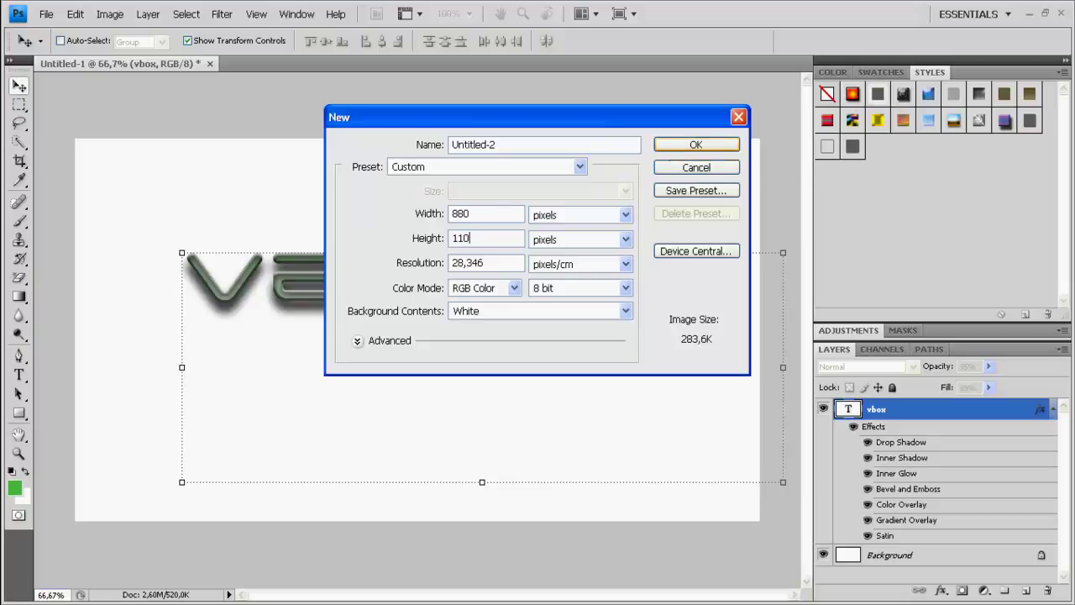
{"action": "left_click", "coordinate": [696, 147]}
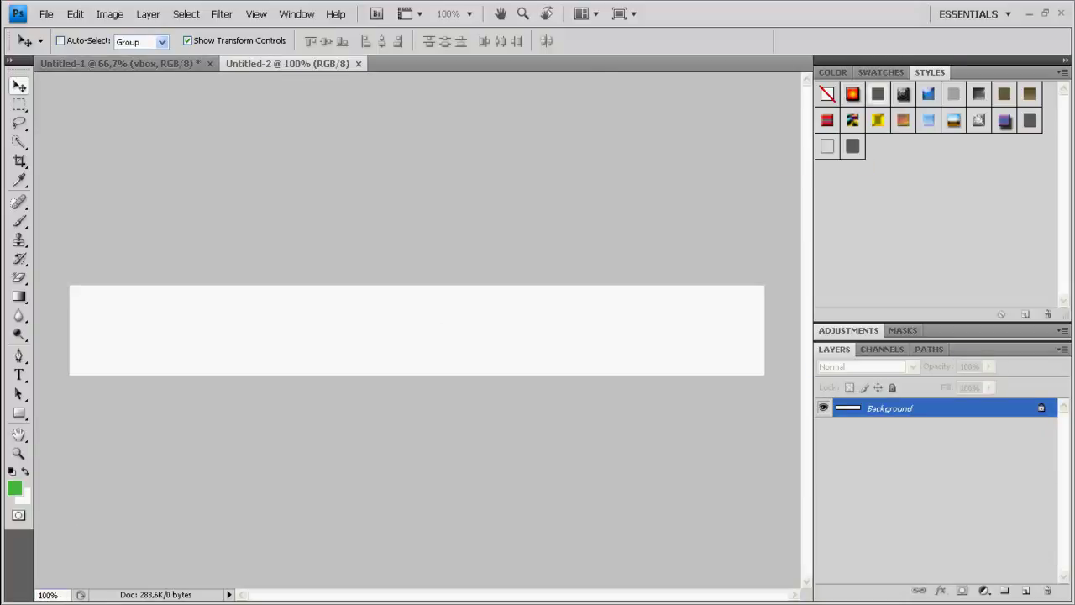
- Compare the preset tips for the Brush tool, including the 2192, 600, 682 and 188 px brushes
{"action": "key", "text": "b"}
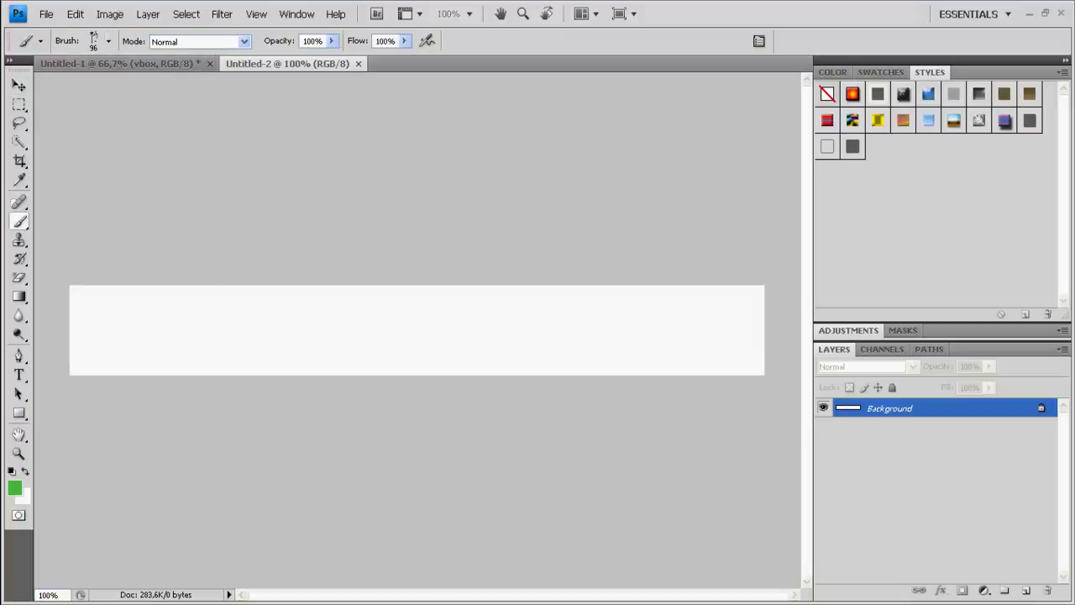
{"action": "left_click", "coordinate": [109, 41]}
{"action": "left_click_drag", "start_coordinate": [180, 183], "coordinate": [180, 246]}
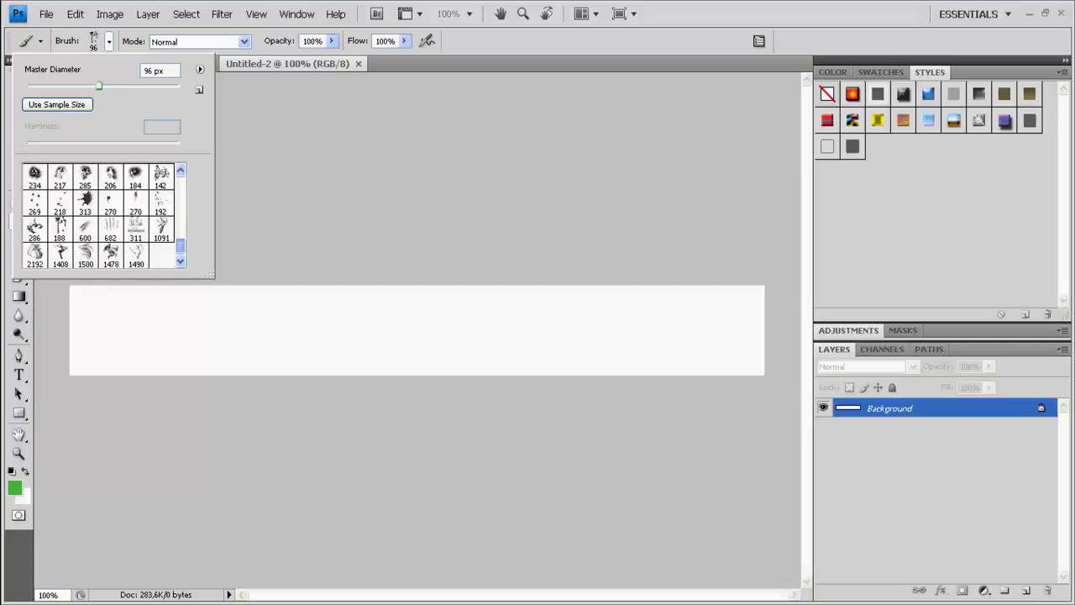
{"action": "scroll", "coordinate": [101, 217], "scroll_direction": "up", "scroll_amount": 2}
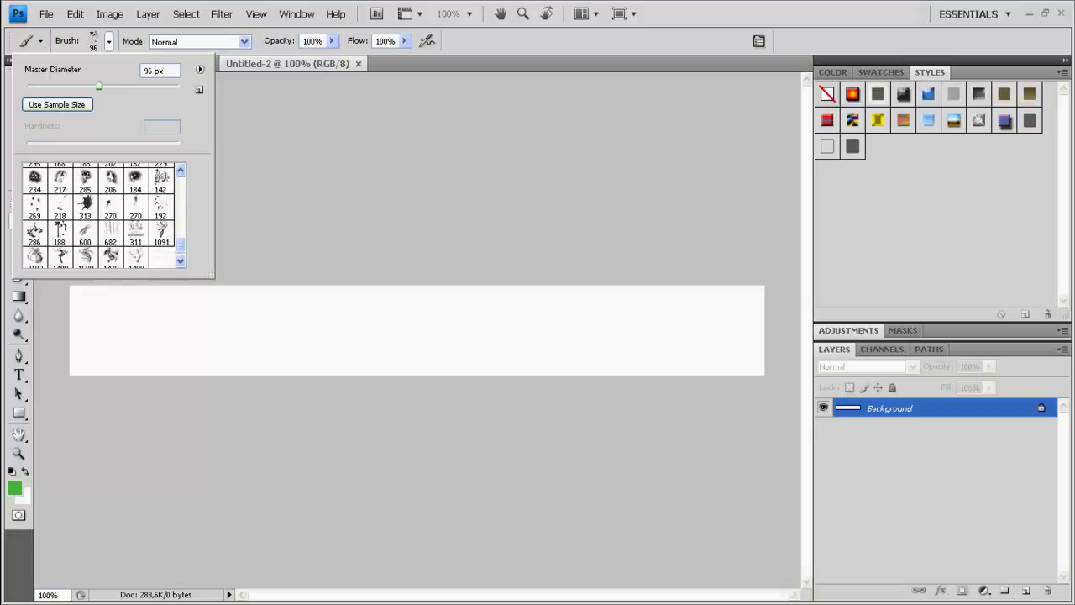
{"action": "left_click", "coordinate": [136, 207]}
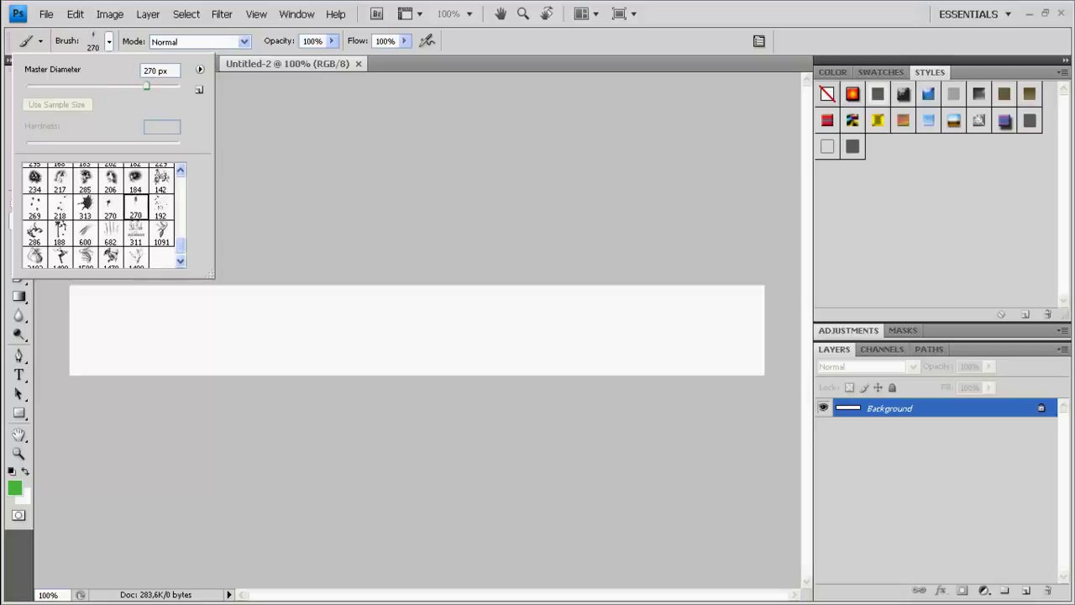
{"action": "left_click", "coordinate": [111, 207]}
{"action": "left_click", "coordinate": [35, 257]}
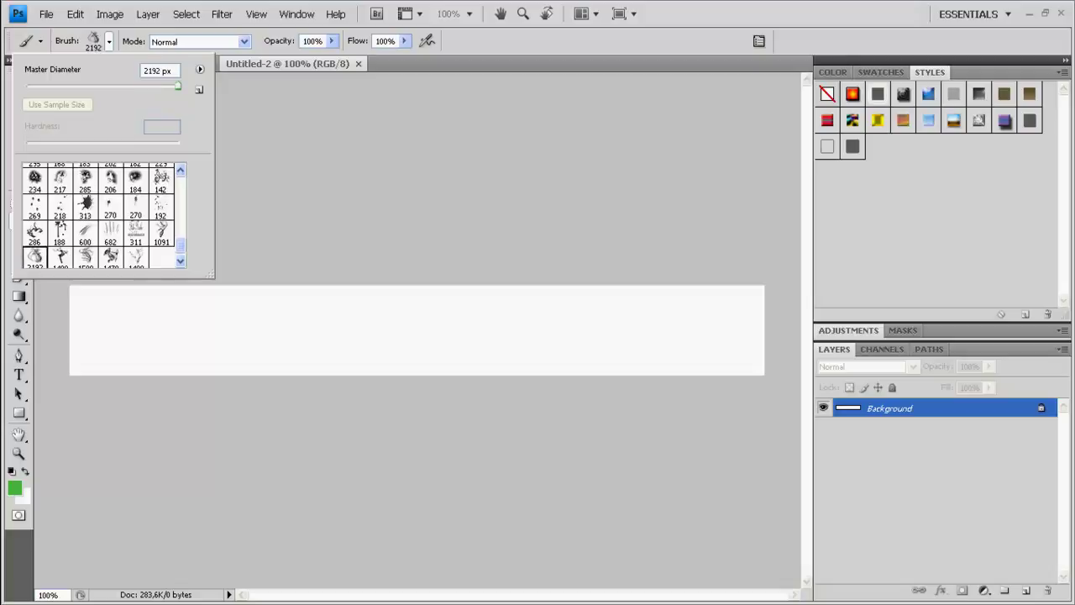
{"action": "left_click", "coordinate": [85, 233]}
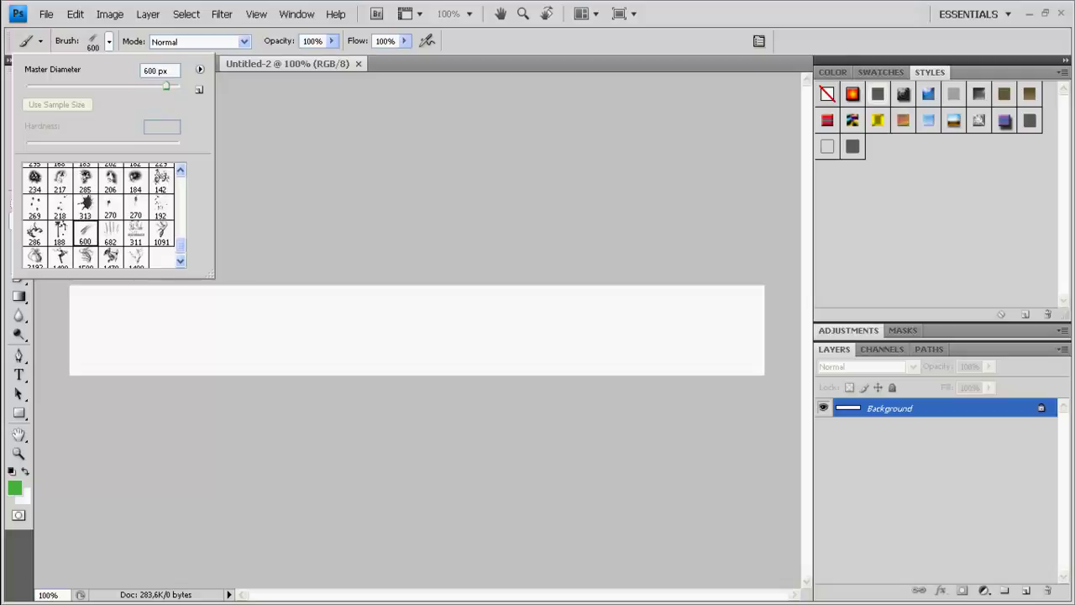
{"action": "scroll", "coordinate": [60, 225], "scroll_direction": "up", "scroll_amount": 3}
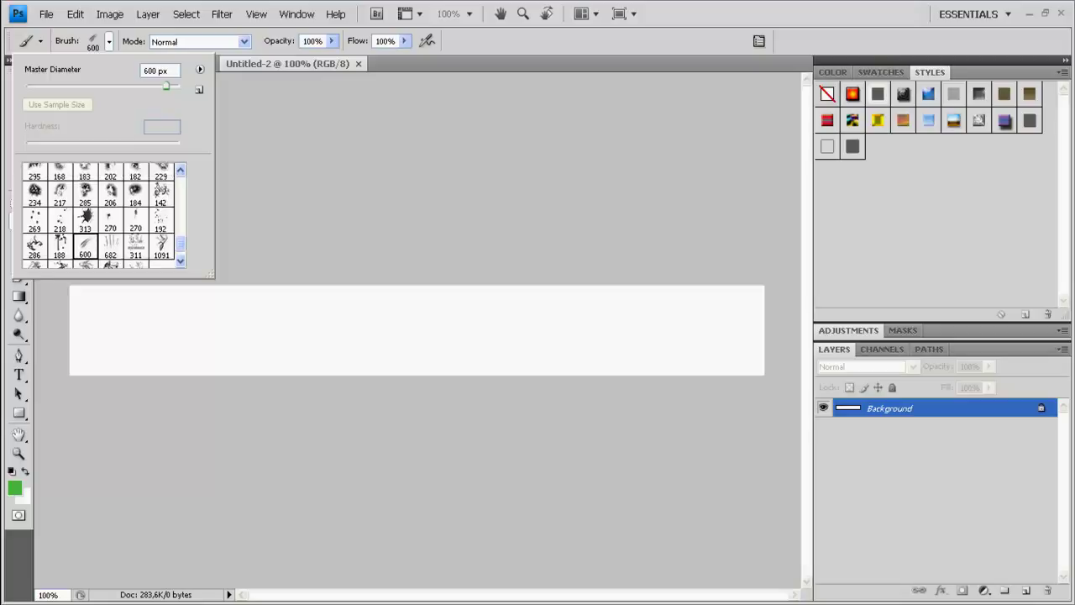
{"action": "scroll", "coordinate": [61, 225], "scroll_direction": "down", "scroll_amount": 3}
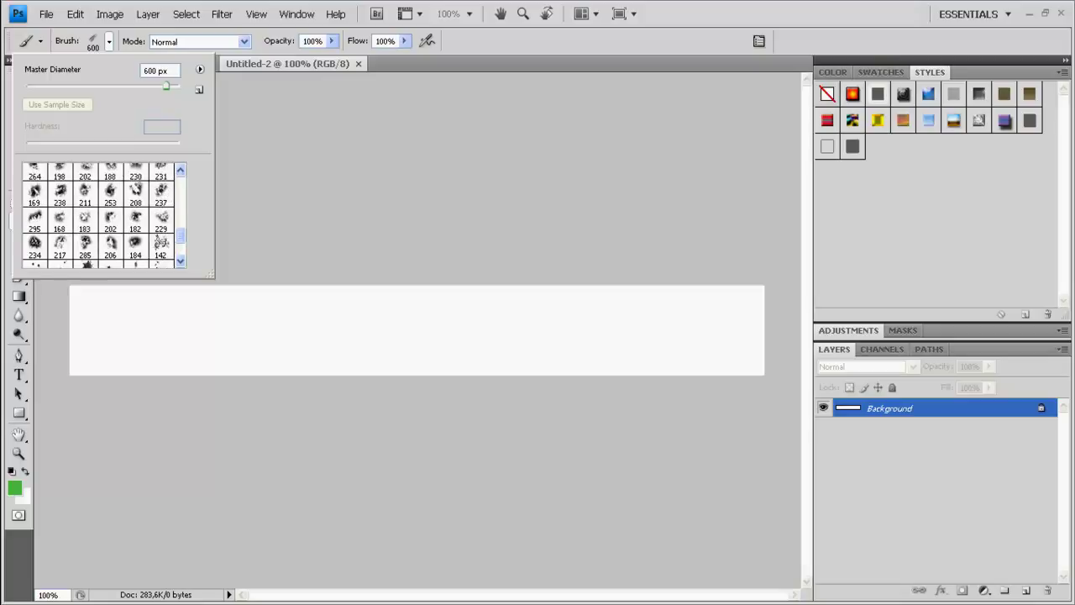
{"action": "scroll", "coordinate": [60, 225], "scroll_direction": "down", "scroll_amount": 1}
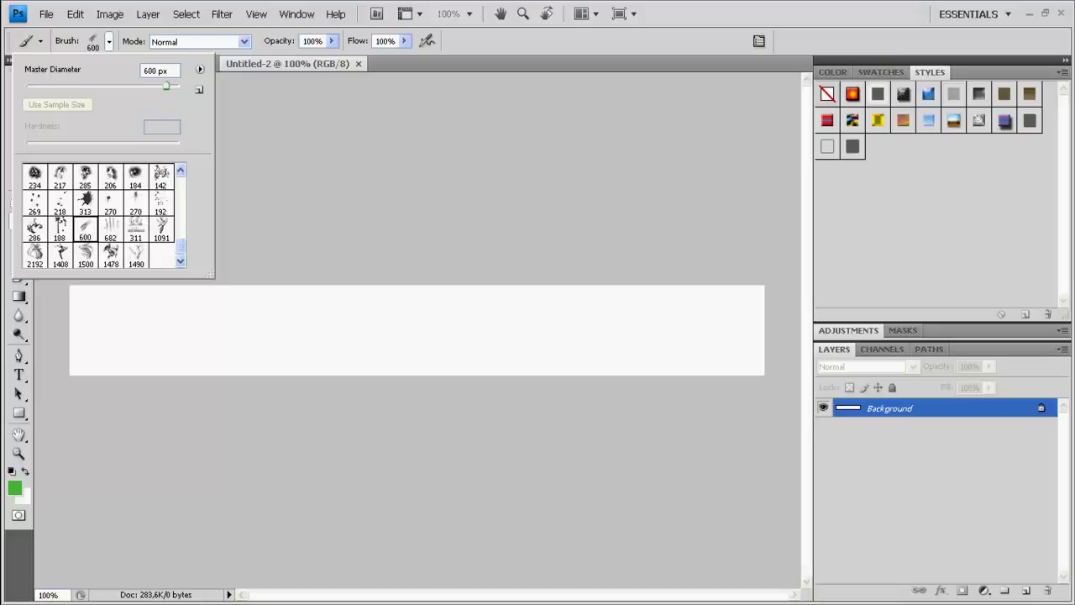
{"action": "left_click", "coordinate": [111, 229]}
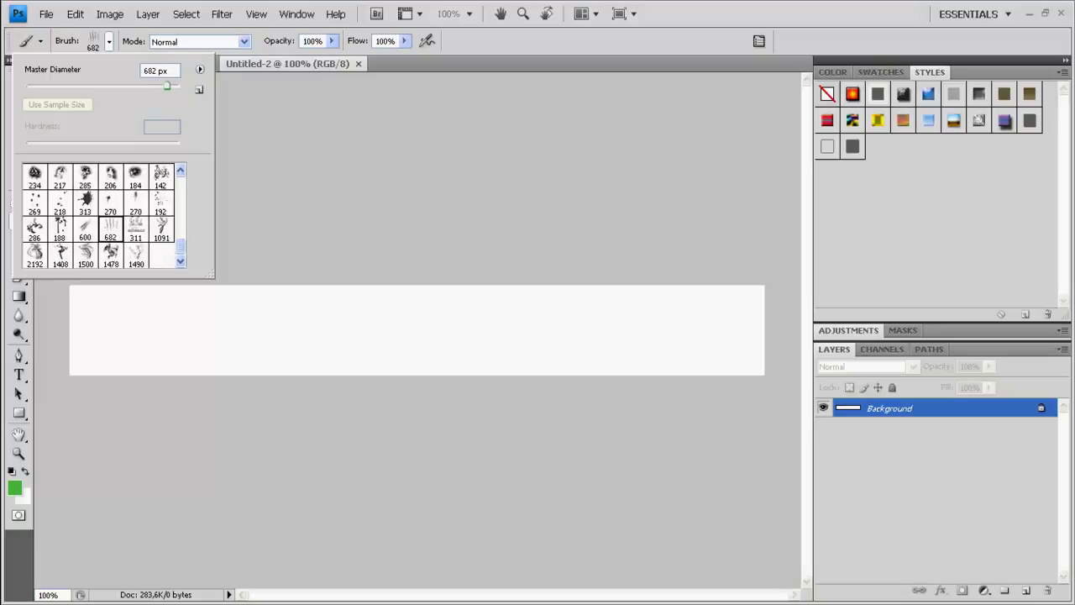
{"action": "left_click", "coordinate": [61, 229]}
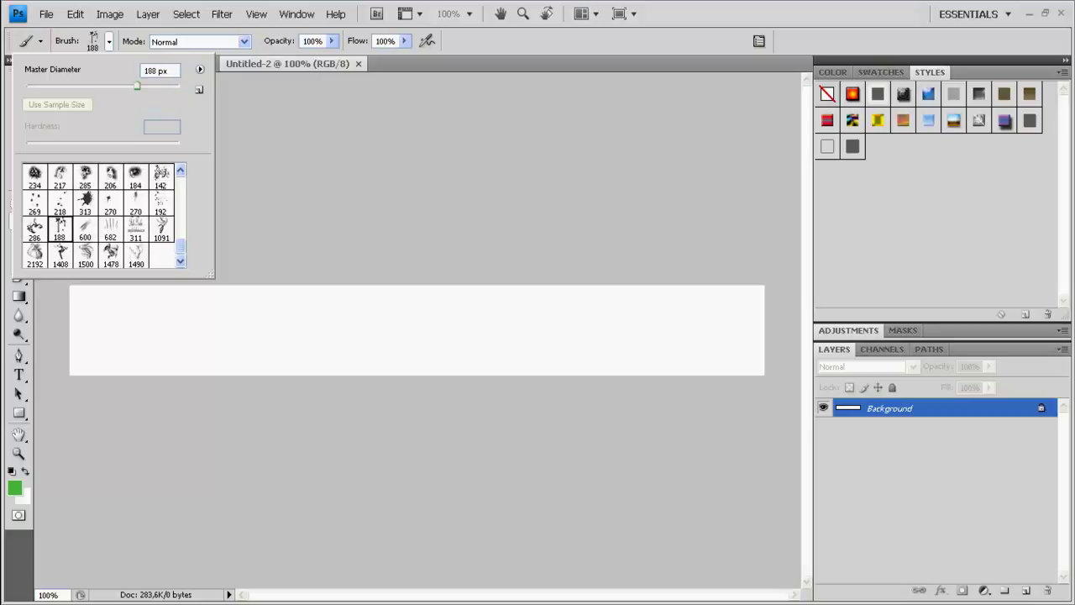
- Choose the first of the two 270 px splatter brushes and set its diameter to 226 px
{"action": "left_click", "coordinate": [110, 202]}
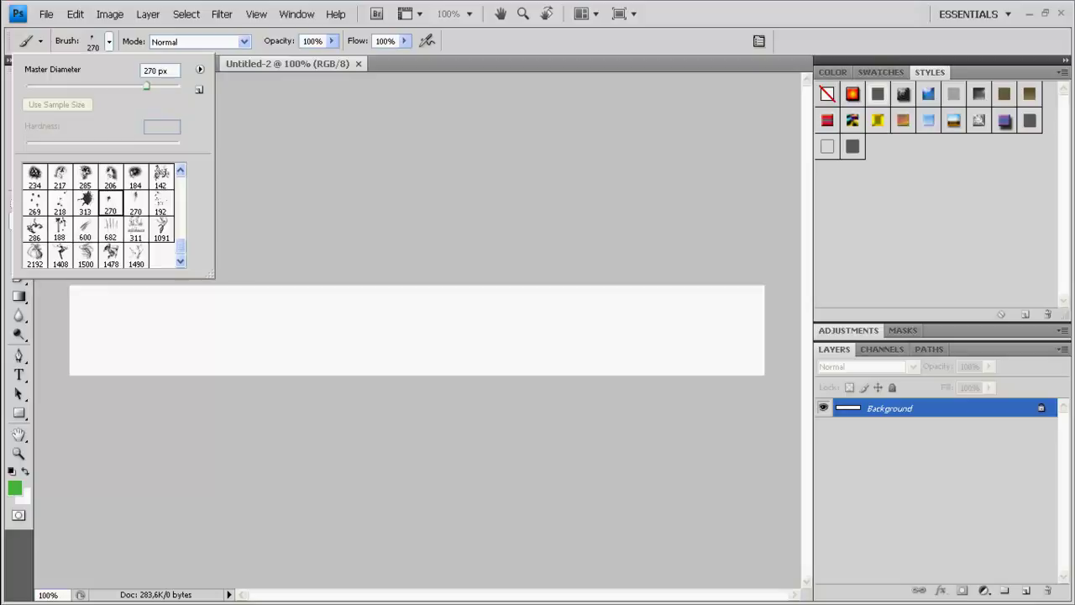
{"action": "mouse_move", "coordinate": [146, 86]}
{"action": "left_mouse_down"}
{"action": "mouse_move", "coordinate": [126, 85]}
{"action": "mouse_move", "coordinate": [143, 85]}
{"action": "left_mouse_up"}
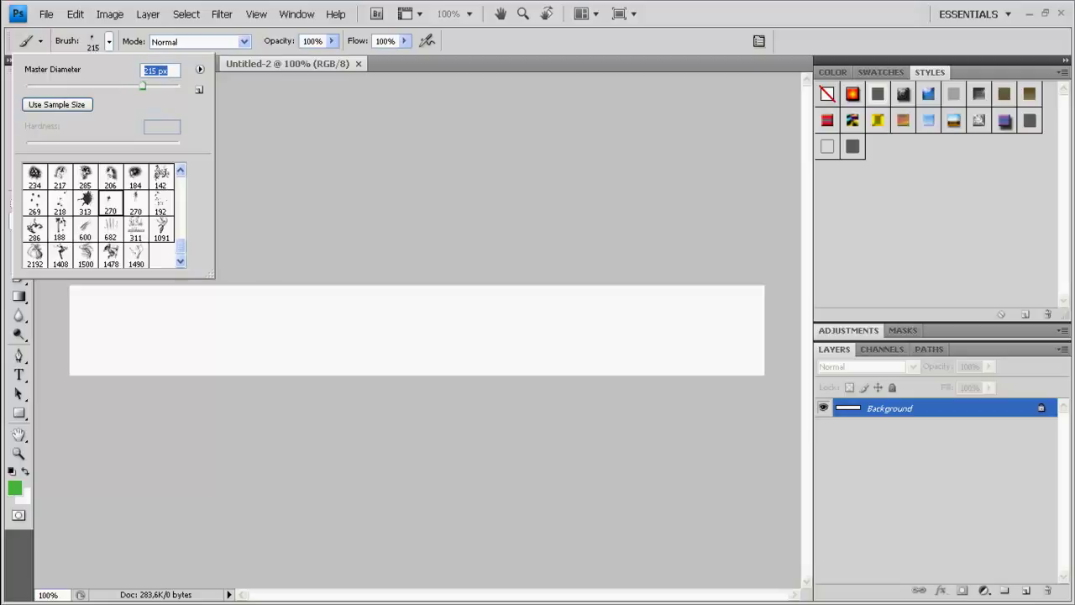
{"action": "left_click_drag", "start_coordinate": [143, 86], "coordinate": [143, 85]}
{"action": "left_click", "coordinate": [109, 41]}
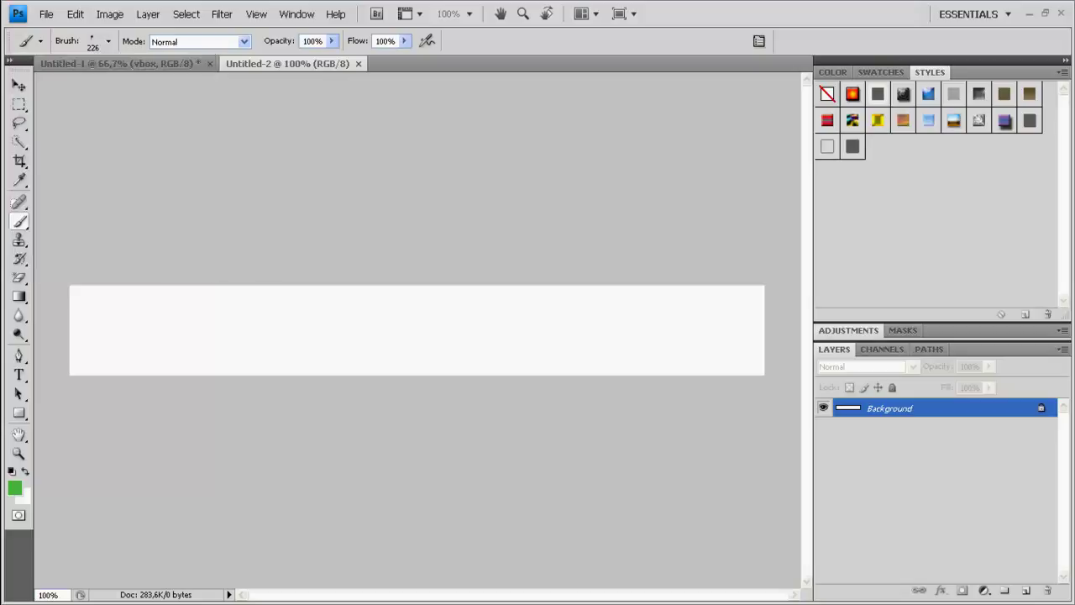
- Set the foreground colour to pure, fully saturated red
{"action": "left_click", "coordinate": [15, 488]}
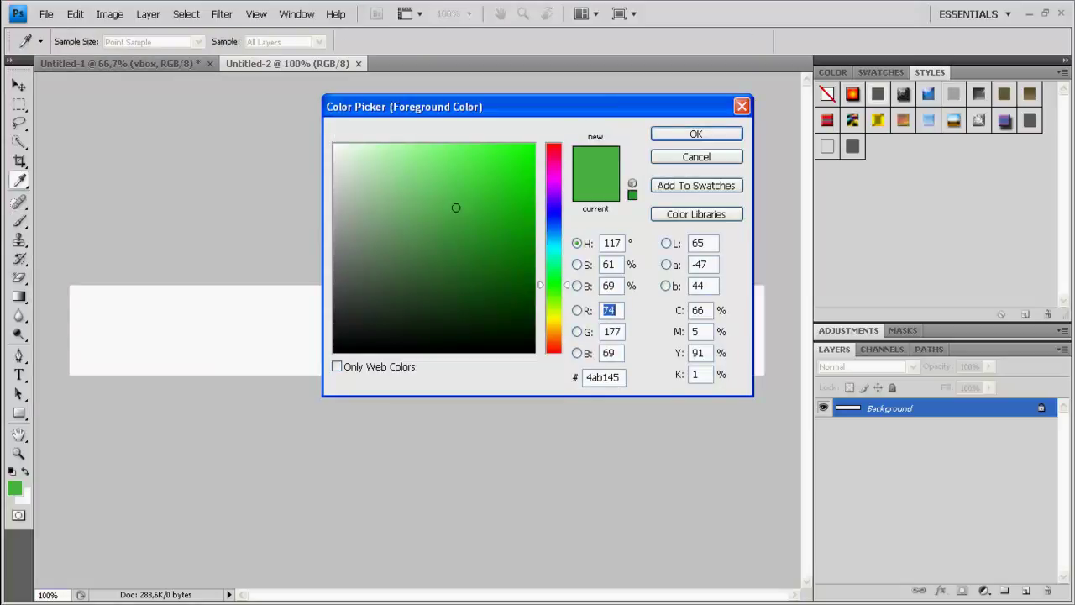
{"action": "type", "text": "177"}
{"action": "key", "text": "Tab"}
{"action": "type", "text": "69"}
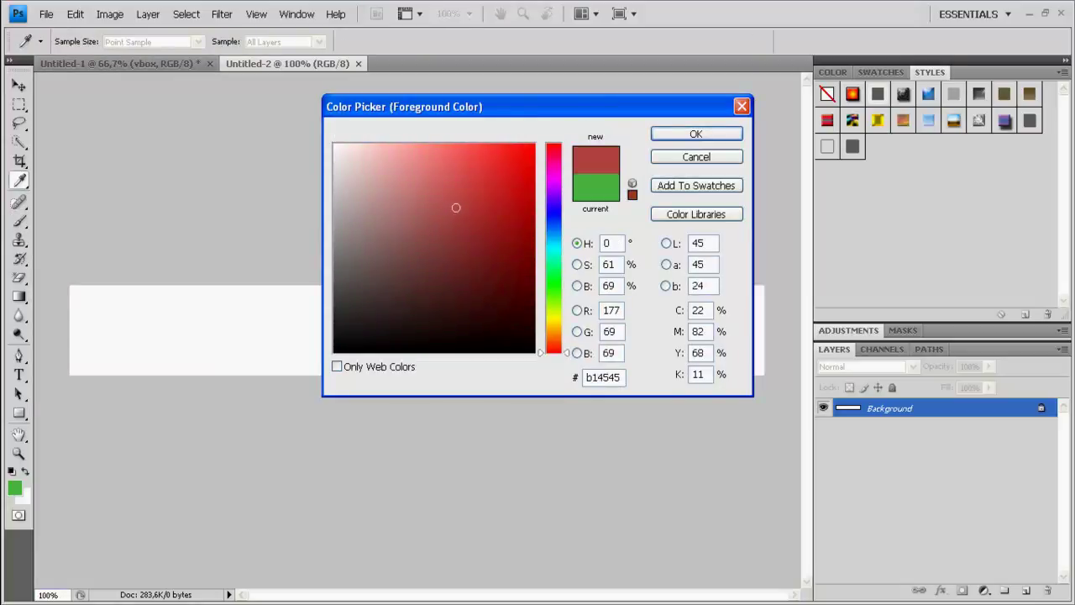
{"action": "left_click_drag", "start_coordinate": [456, 208], "coordinate": [535, 143]}
{"action": "key", "text": "Return"}
- Try a single red splatter stamp near the left end of the white banner and undo it
{"action": "key", "text": "b"}
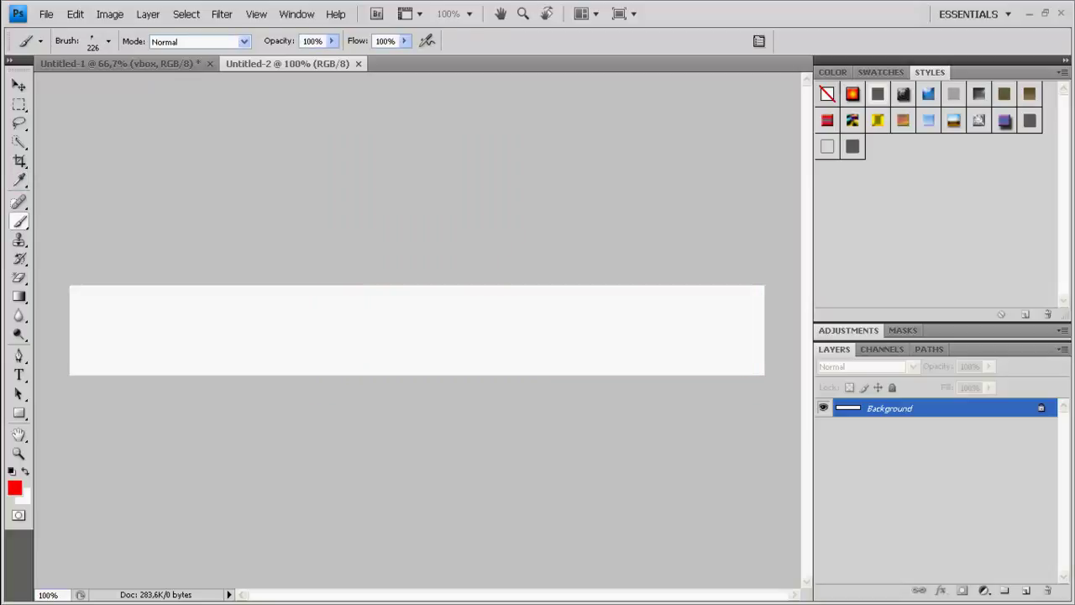
{"action": "left_click", "coordinate": [183, 324]}
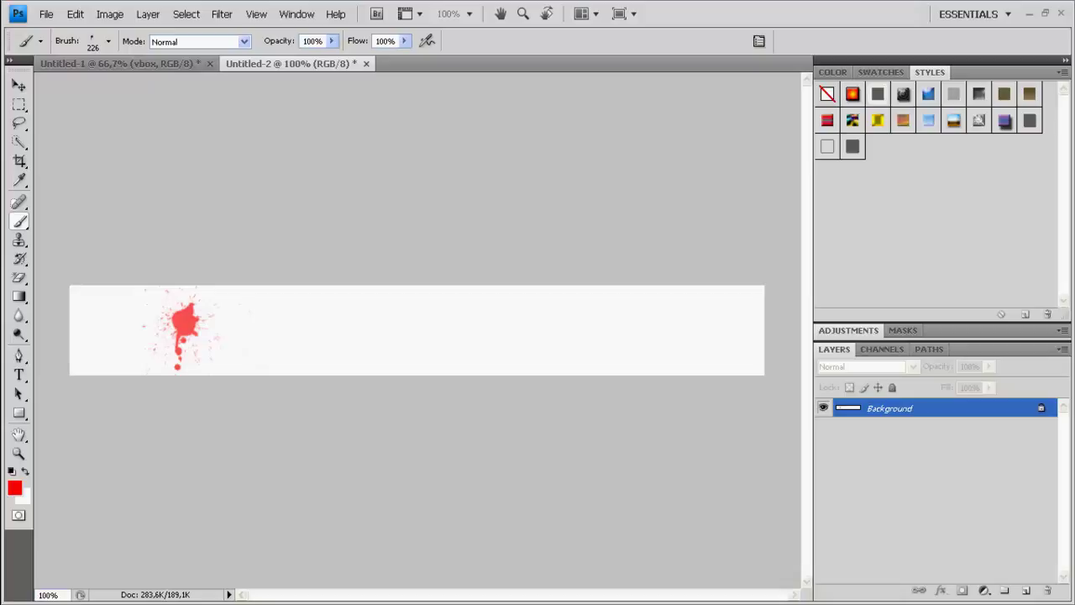
{"action": "left_click", "coordinate": [74, 14]}
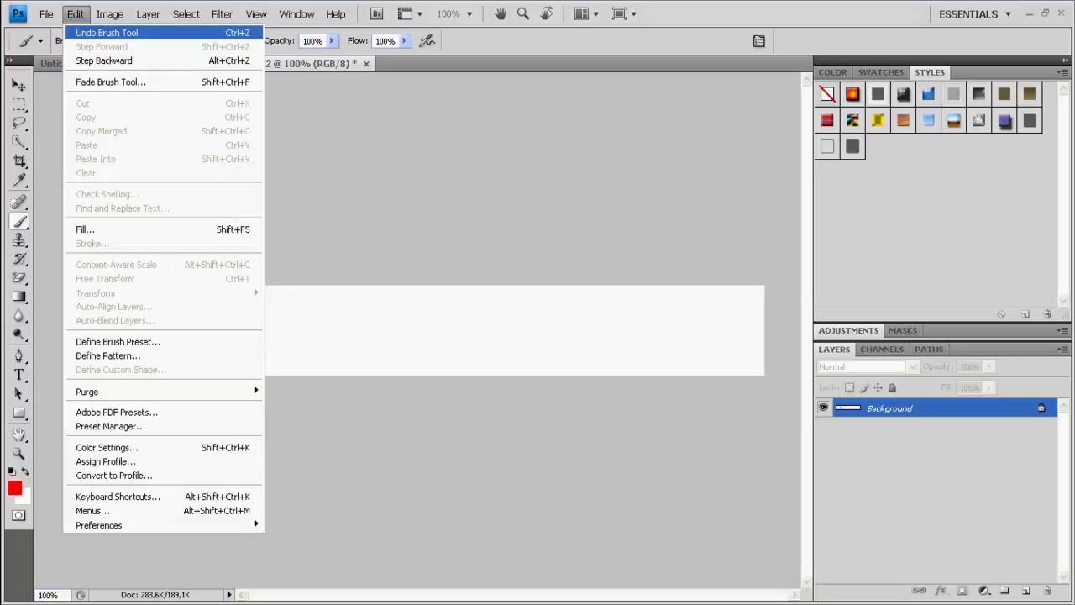
{"action": "left_click", "coordinate": [96, 31]}
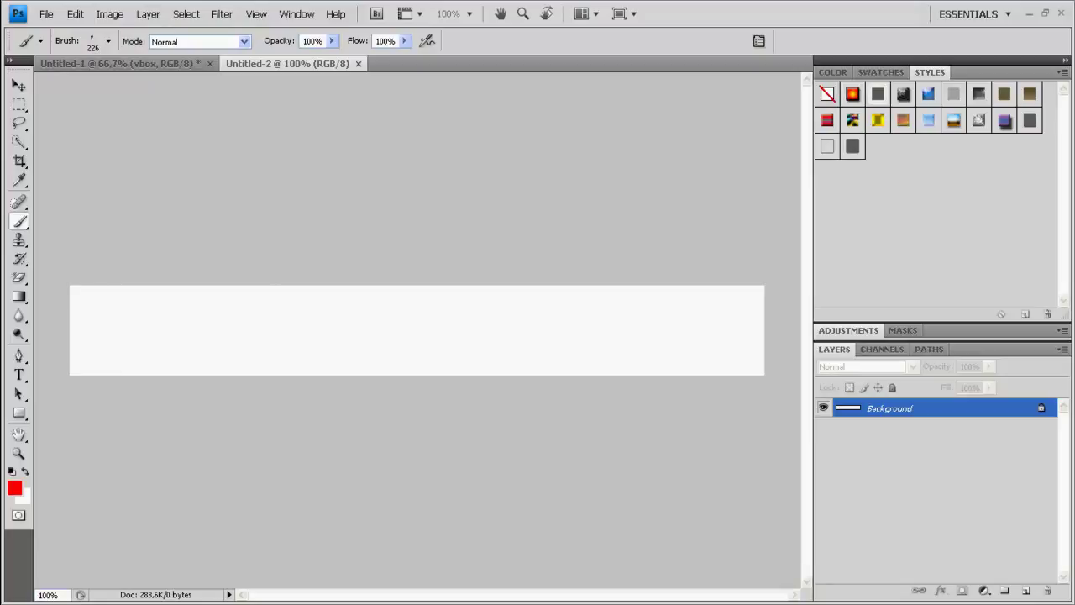
- Try single red splatter stamps at several positions across the left half of the white banner, undoing each one
{"action": "left_click", "coordinate": [198, 318]}
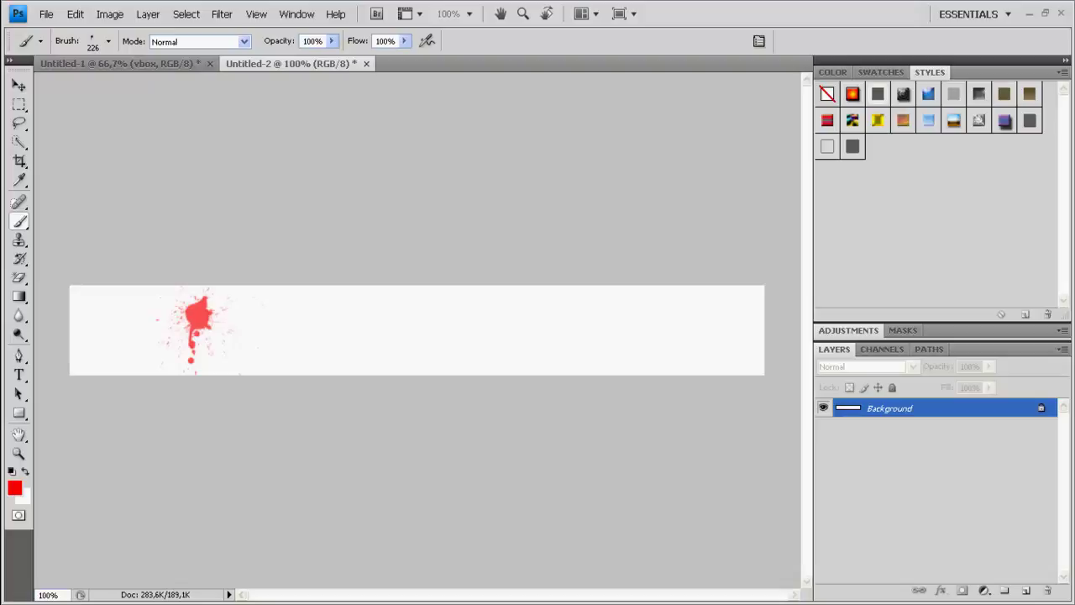
{"action": "left_click", "coordinate": [74, 14]}
{"action": "left_click", "coordinate": [97, 31]}
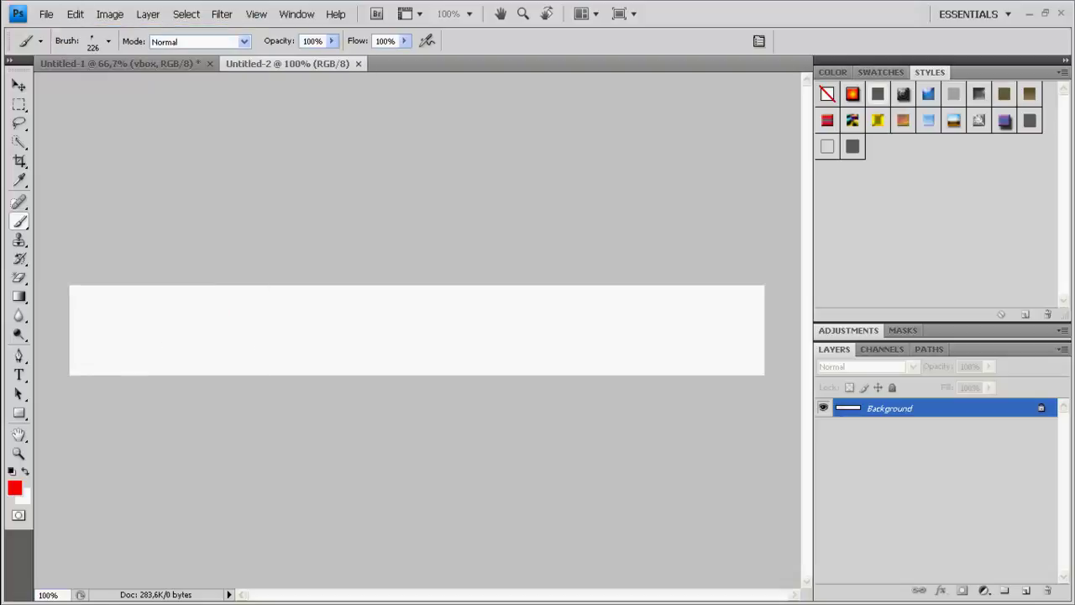
{"action": "left_click", "coordinate": [223, 316]}
{"action": "left_click", "coordinate": [74, 14]}
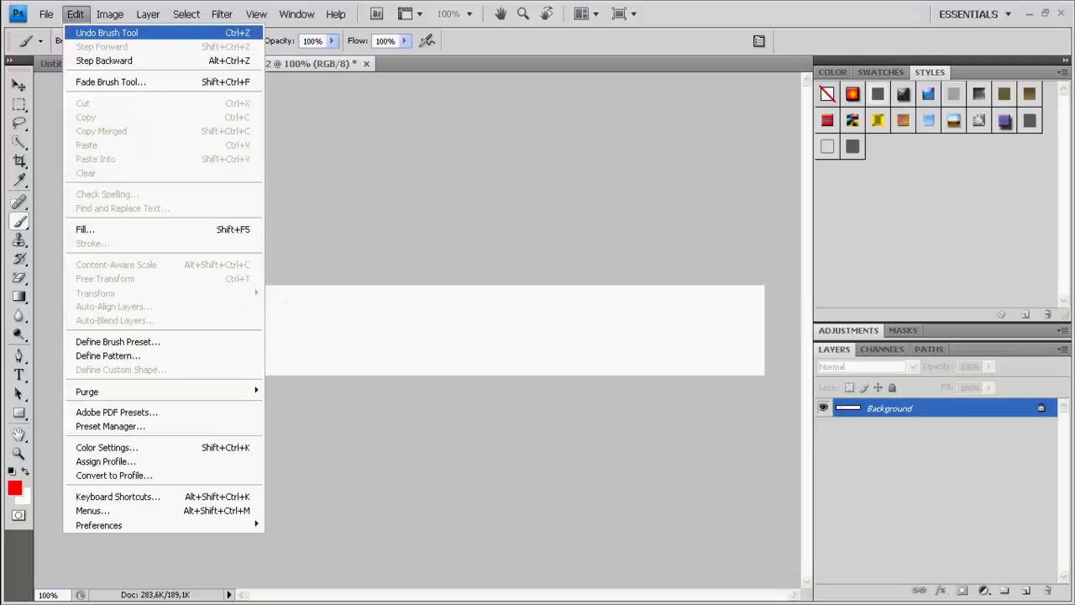
{"action": "left_click", "coordinate": [97, 31]}
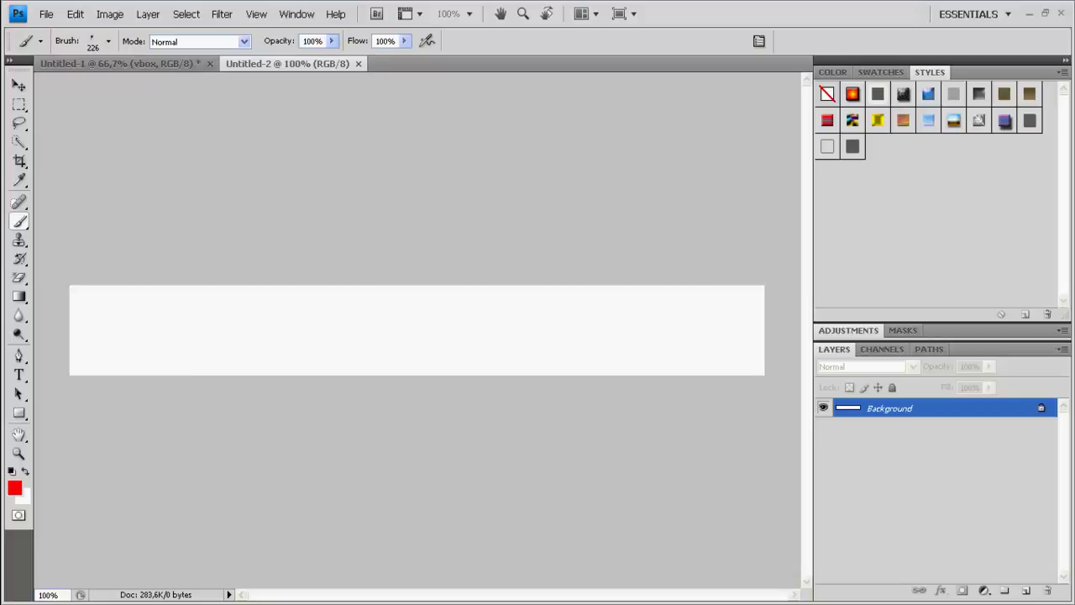
{"action": "left_click", "coordinate": [192, 326]}
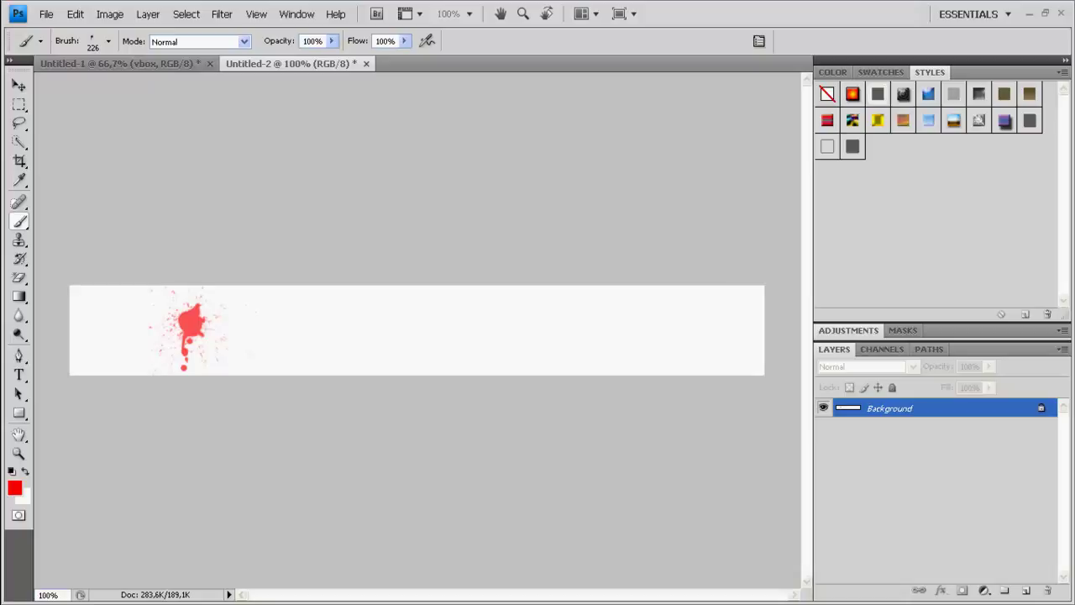
{"action": "left_click", "coordinate": [76, 14]}
{"action": "left_click", "coordinate": [101, 30]}
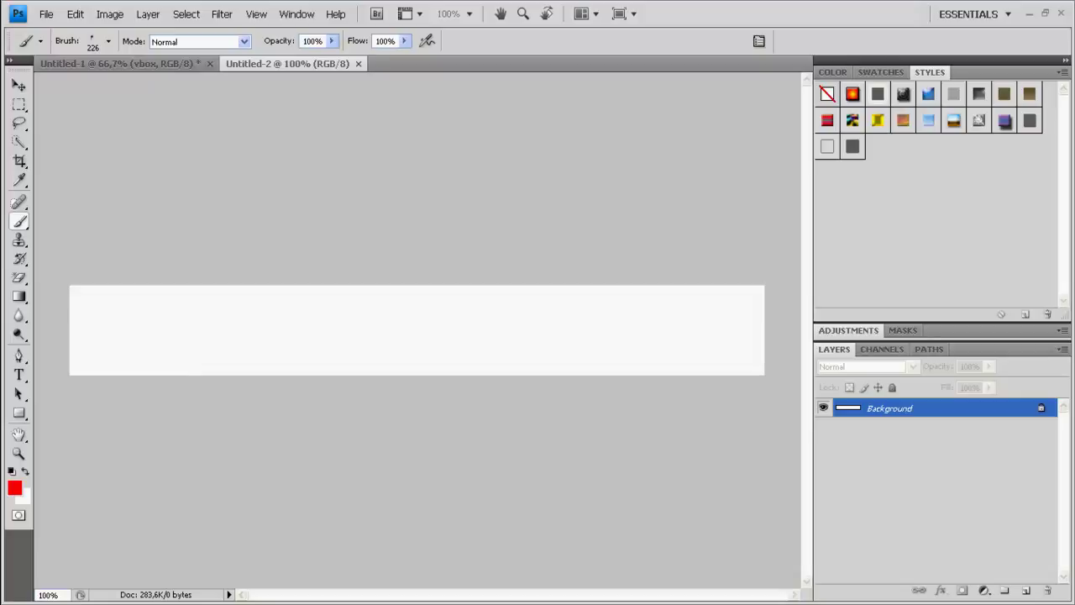
{"action": "left_click", "coordinate": [208, 326]}
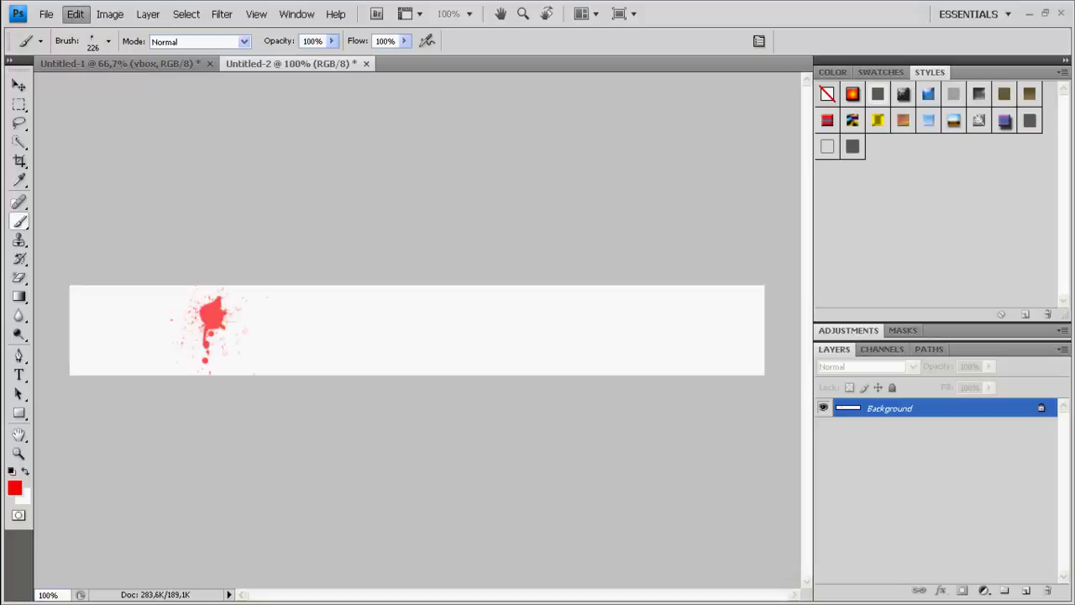
{"action": "left_click", "coordinate": [74, 14]}
{"action": "left_click", "coordinate": [84, 31]}
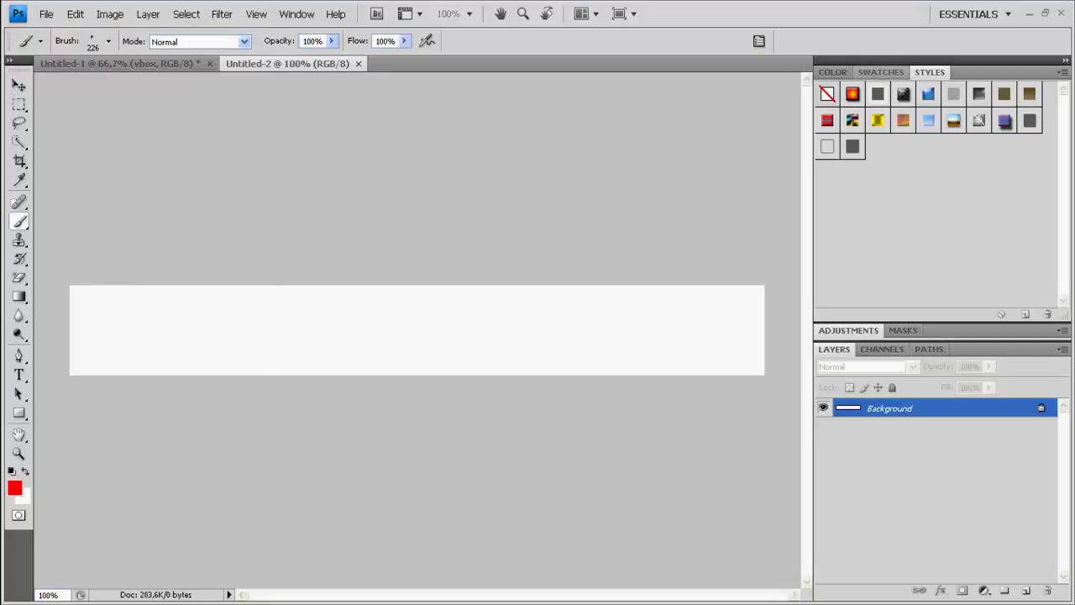
{"action": "left_click", "coordinate": [252, 330]}
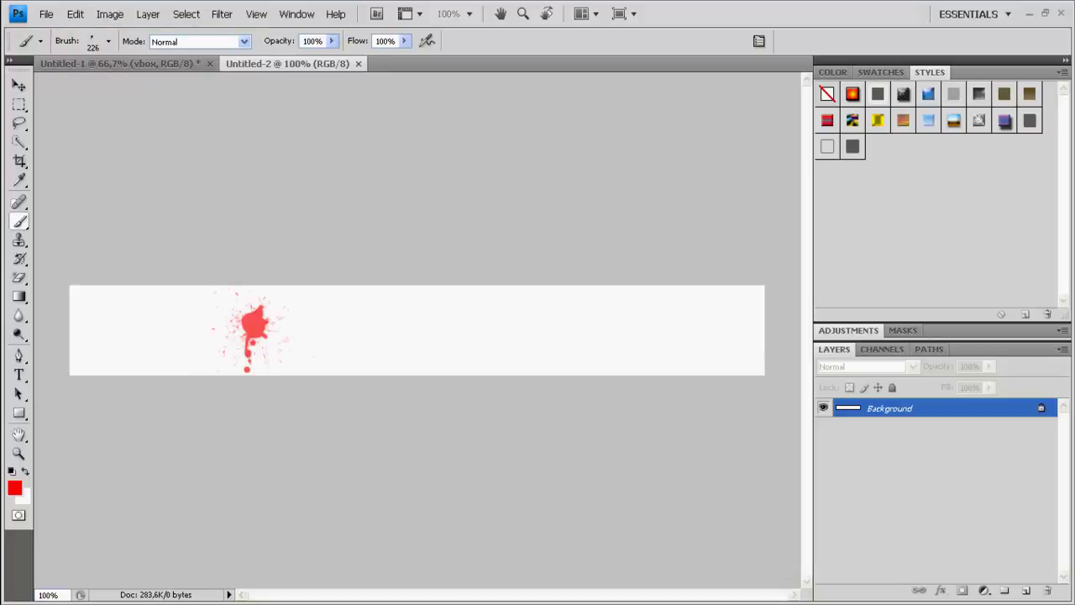
{"action": "left_click", "coordinate": [74, 14]}
{"action": "left_click", "coordinate": [84, 31]}
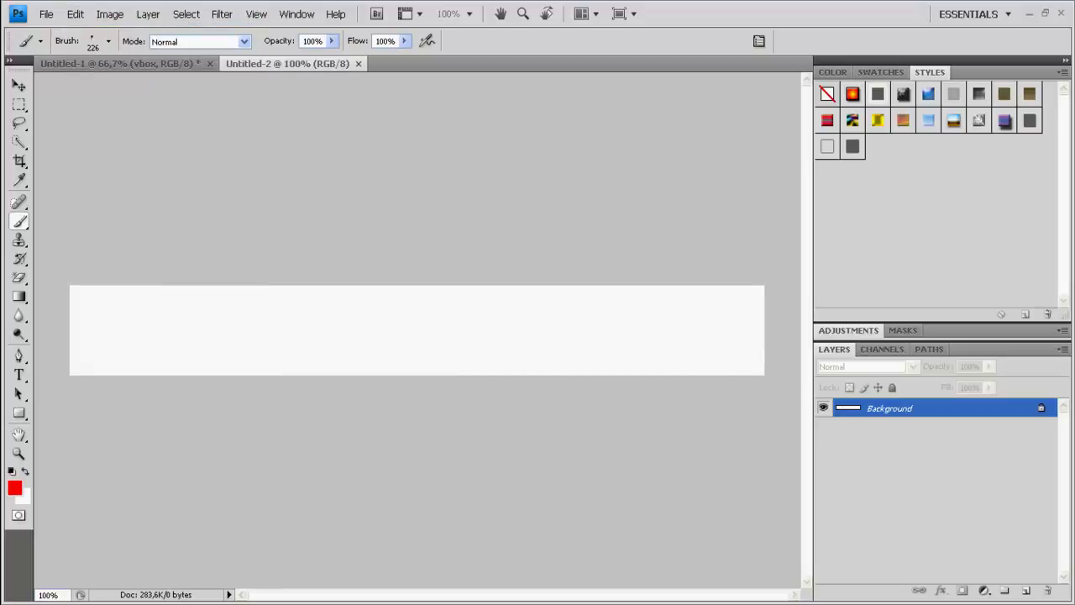
{"action": "left_click", "coordinate": [311, 327]}
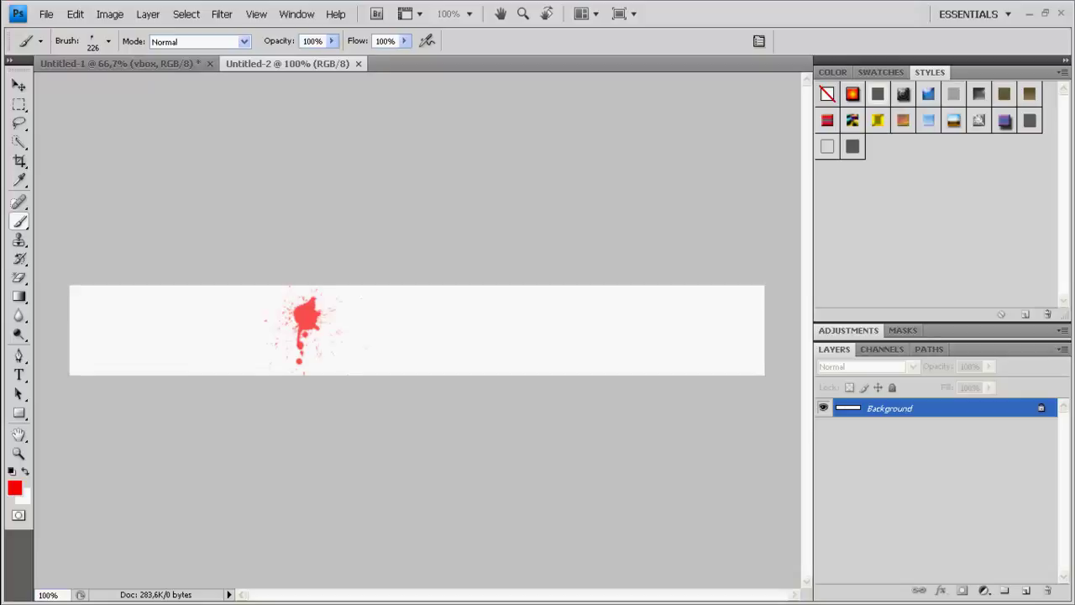
{"action": "left_click", "coordinate": [75, 14]}
{"action": "left_click", "coordinate": [93, 31]}
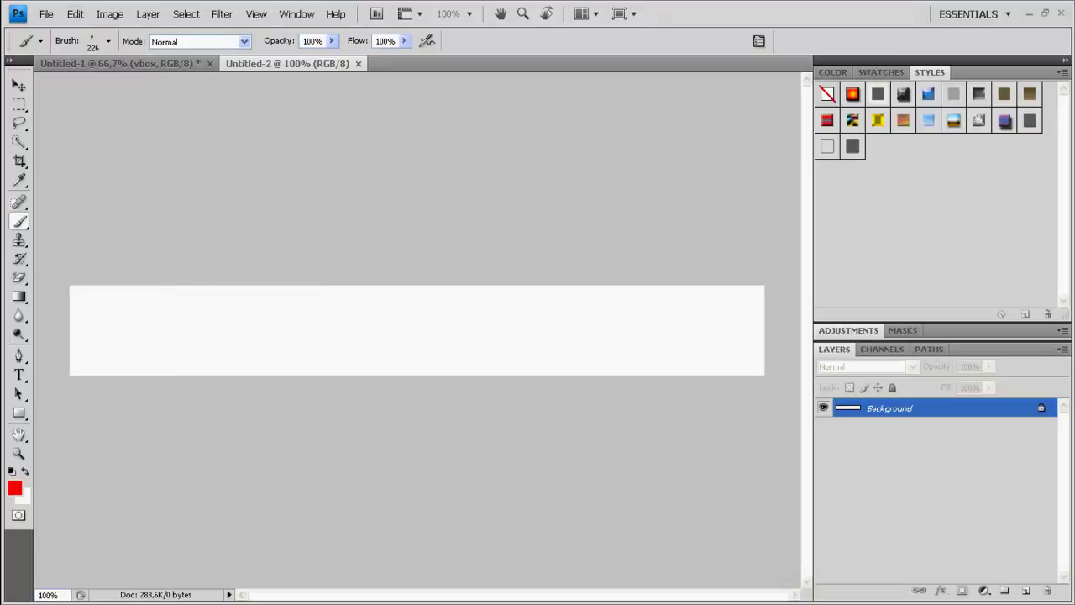
- Try a red splatter stamp near the banner's middle, undo it, and leave one 226 px splatter near the left end
{"action": "left_click", "coordinate": [450, 328]}
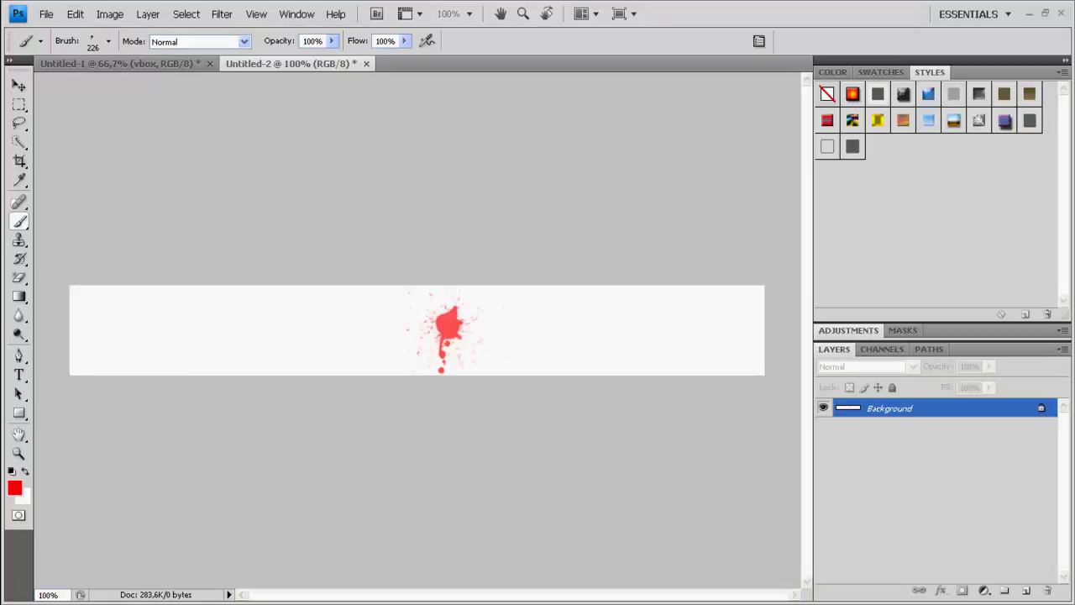
{"action": "left_click", "coordinate": [75, 15]}
{"action": "left_click", "coordinate": [93, 32]}
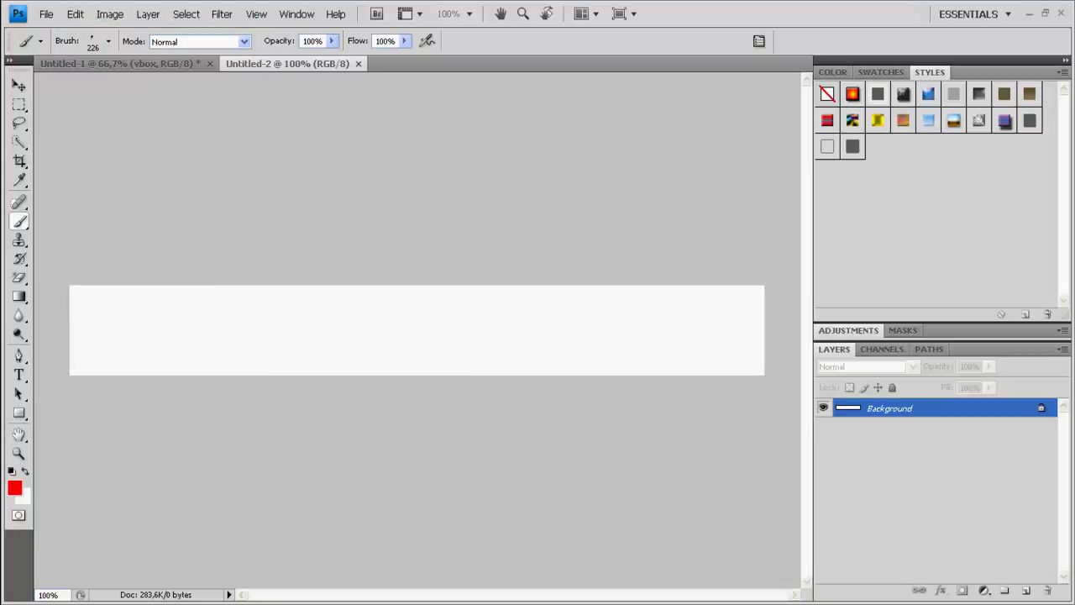
{"action": "key", "text": "ctrl+z"}
- Try the 1478 px brush preset at 162 px with one stamp on the right half of the banner and undo it
{"action": "left_click", "coordinate": [109, 42]}
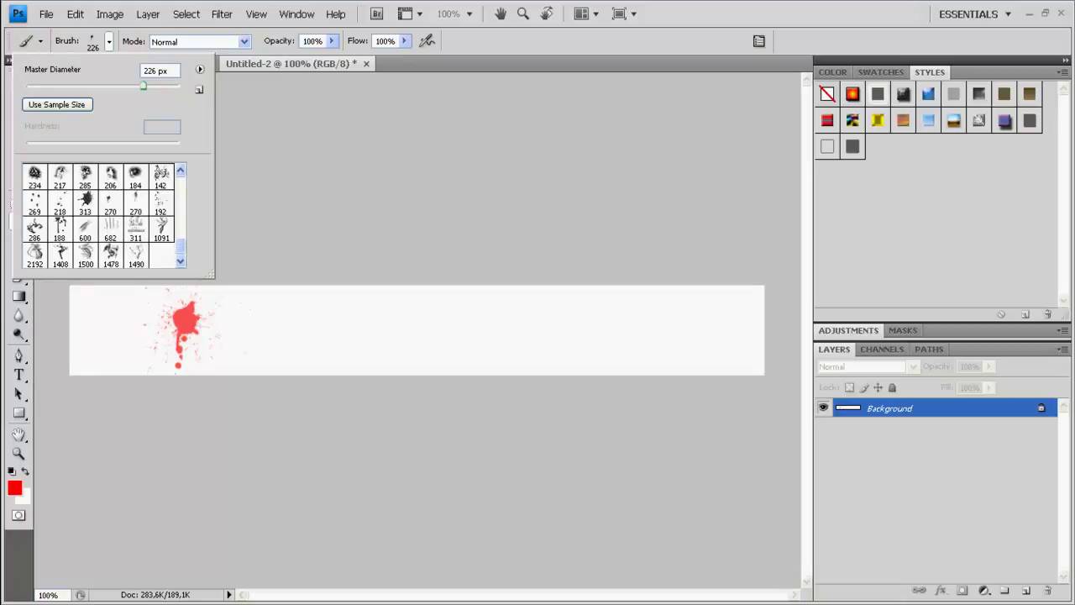
{"action": "left_click", "coordinate": [111, 254]}
{"action": "left_click_drag", "start_coordinate": [174, 86], "coordinate": [126, 88]}
{"action": "left_click", "coordinate": [558, 330]}
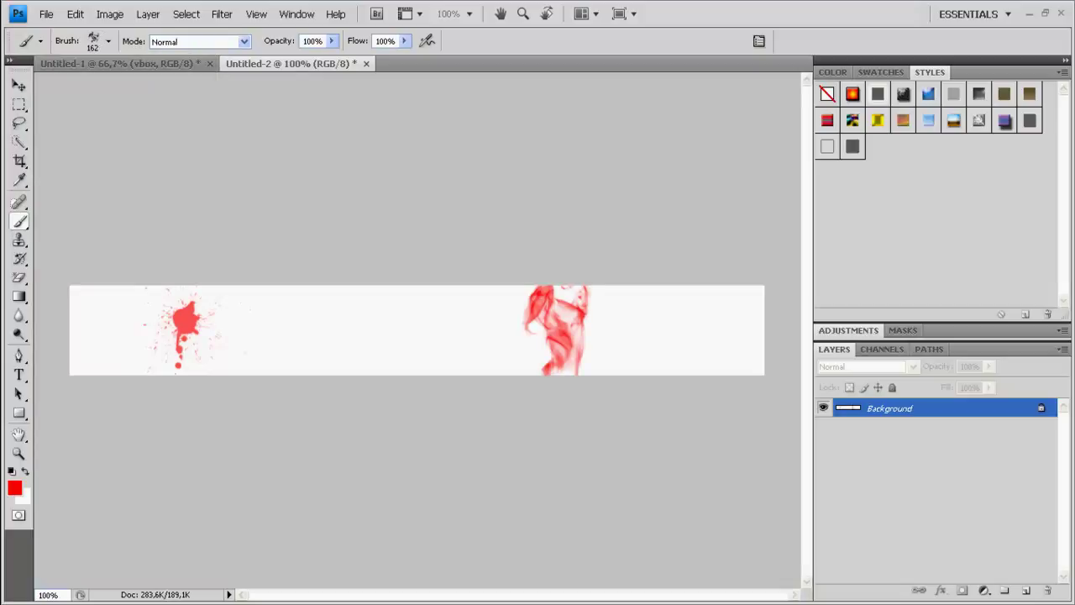
{"action": "left_click", "coordinate": [75, 14]}
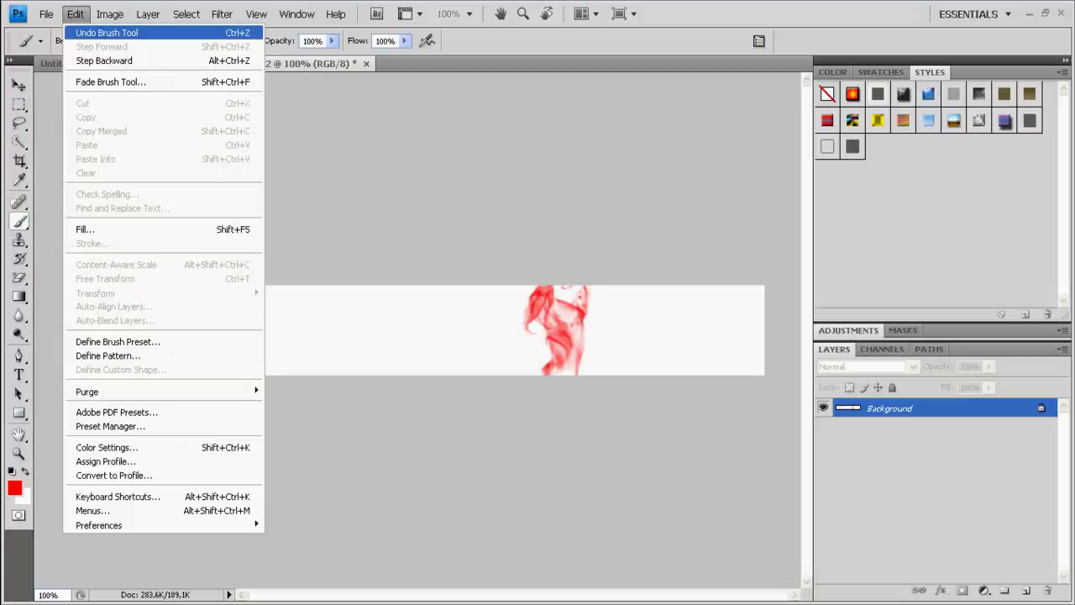
{"action": "left_click", "coordinate": [96, 32]}
- Choose the second of the two 270 px splatter brushes and set its diameter to 201 px
{"action": "left_click", "coordinate": [108, 41]}
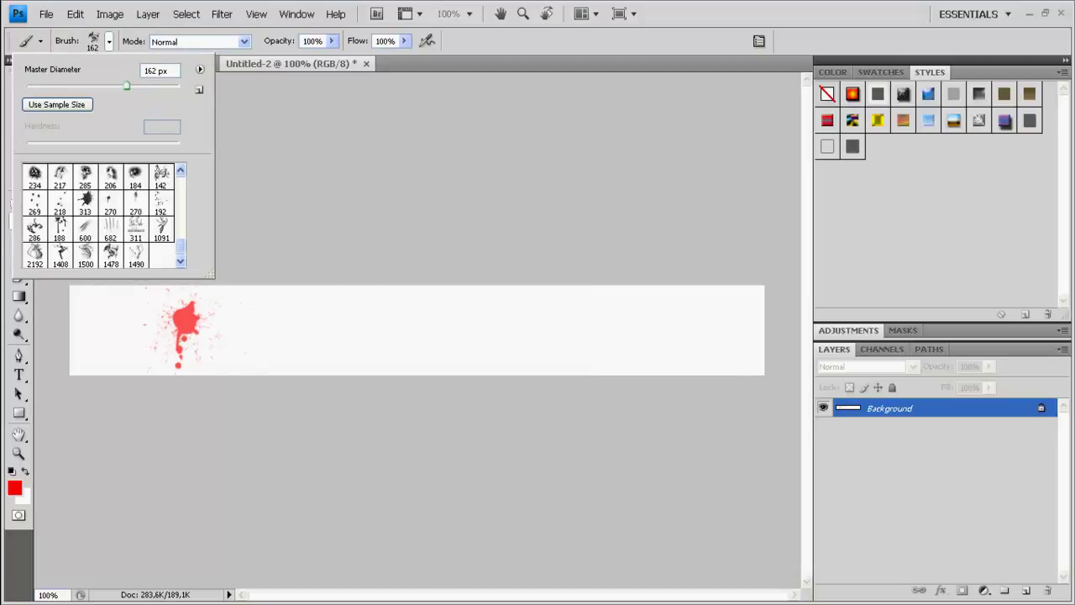
{"action": "left_click", "coordinate": [111, 203]}
{"action": "left_click", "coordinate": [137, 203]}
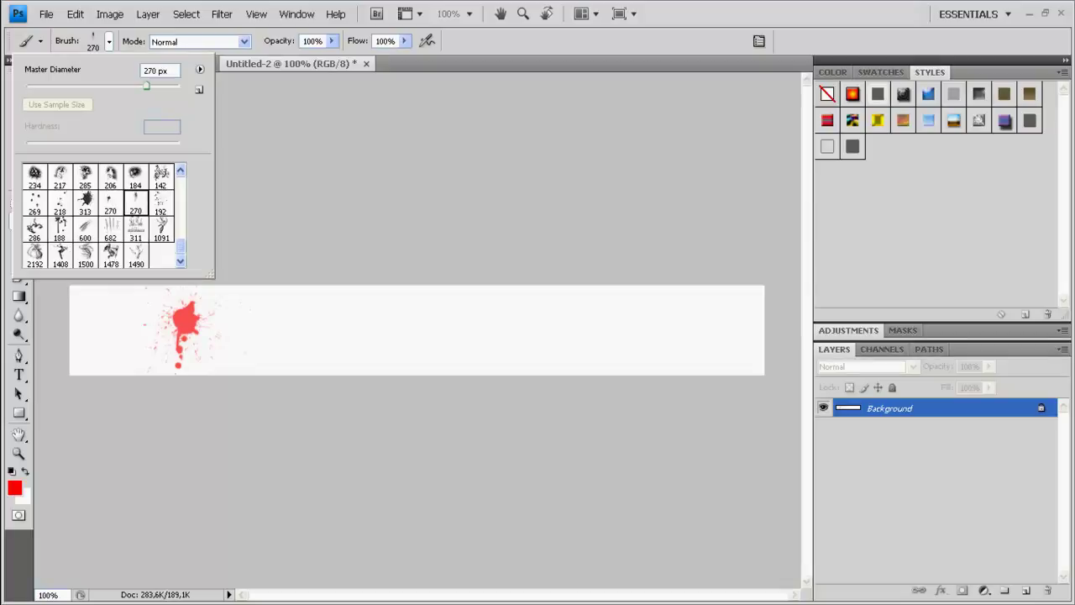
{"action": "left_click_drag", "start_coordinate": [147, 86], "coordinate": [141, 86]}
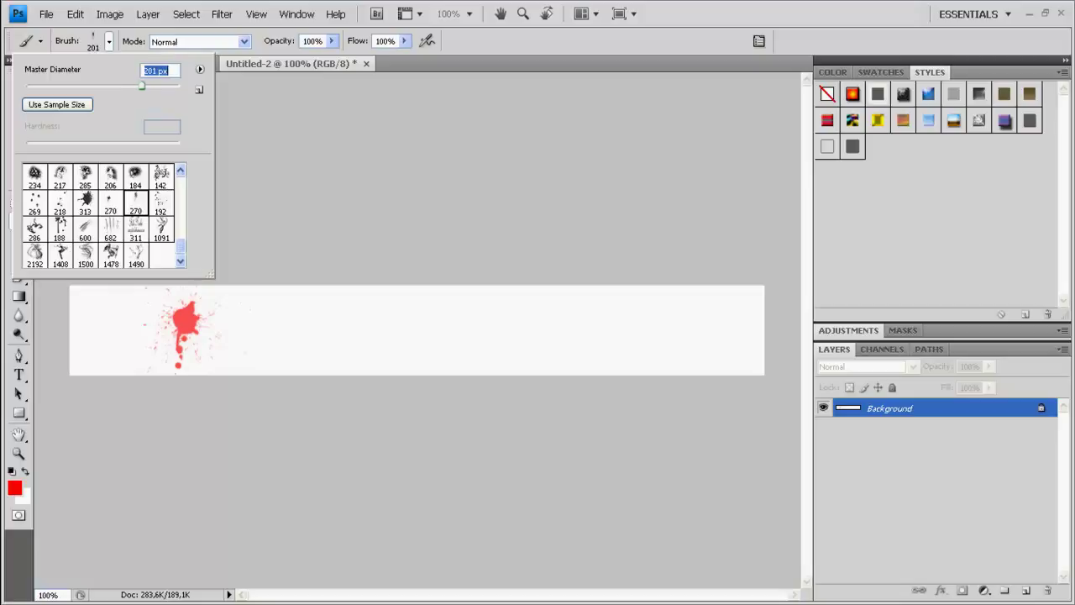
- Try the 201 px splatter at three nearby positions on the right half of the banner, undoing each stamp
{"action": "left_click", "coordinate": [540, 332]}
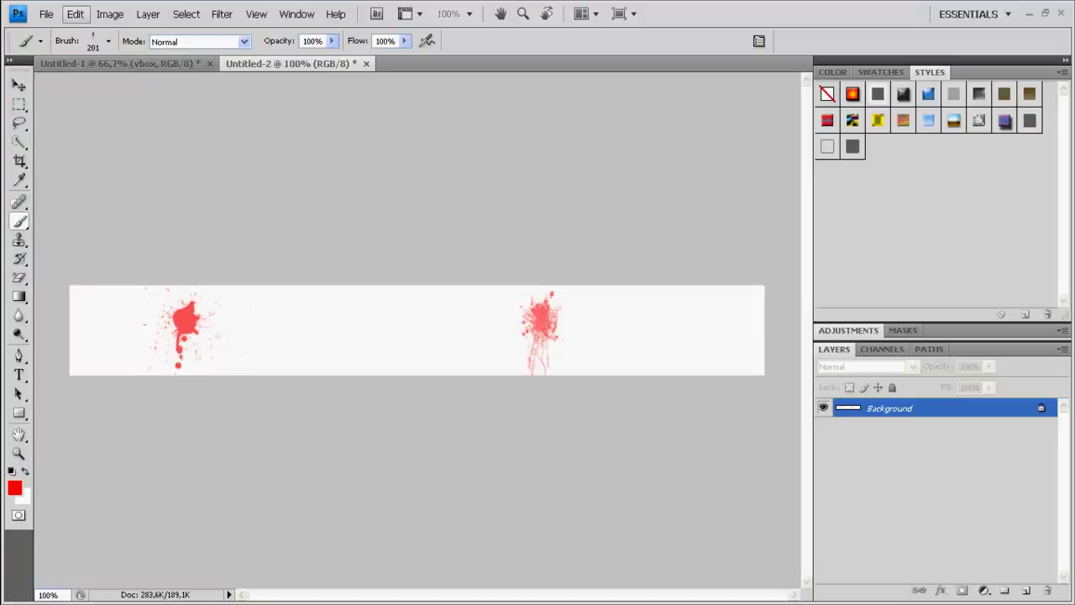
{"action": "left_click", "coordinate": [75, 14]}
{"action": "left_click", "coordinate": [100, 32]}
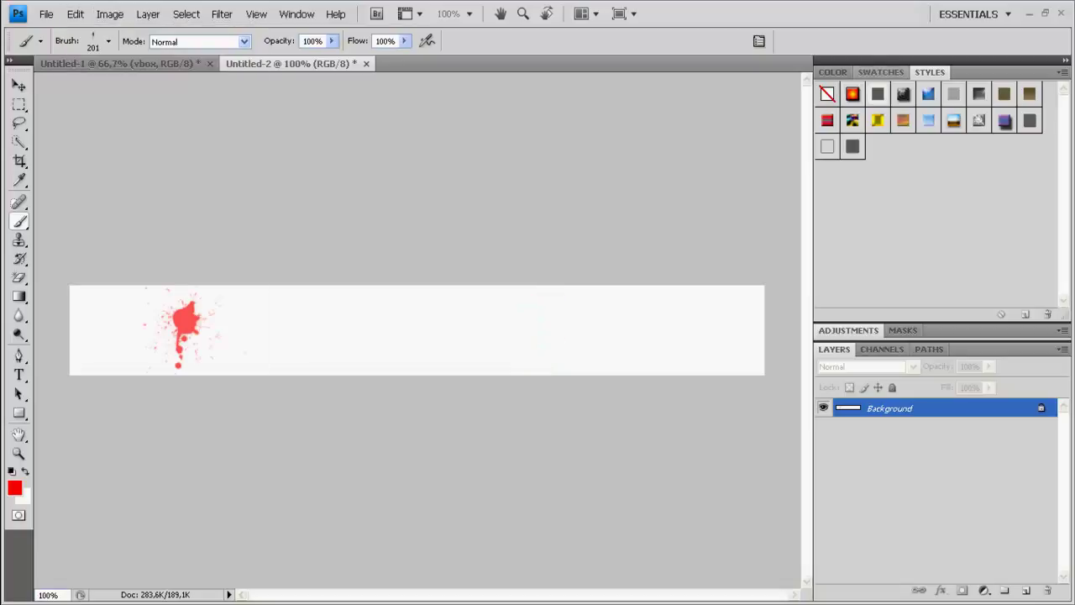
{"action": "left_click", "coordinate": [567, 327]}
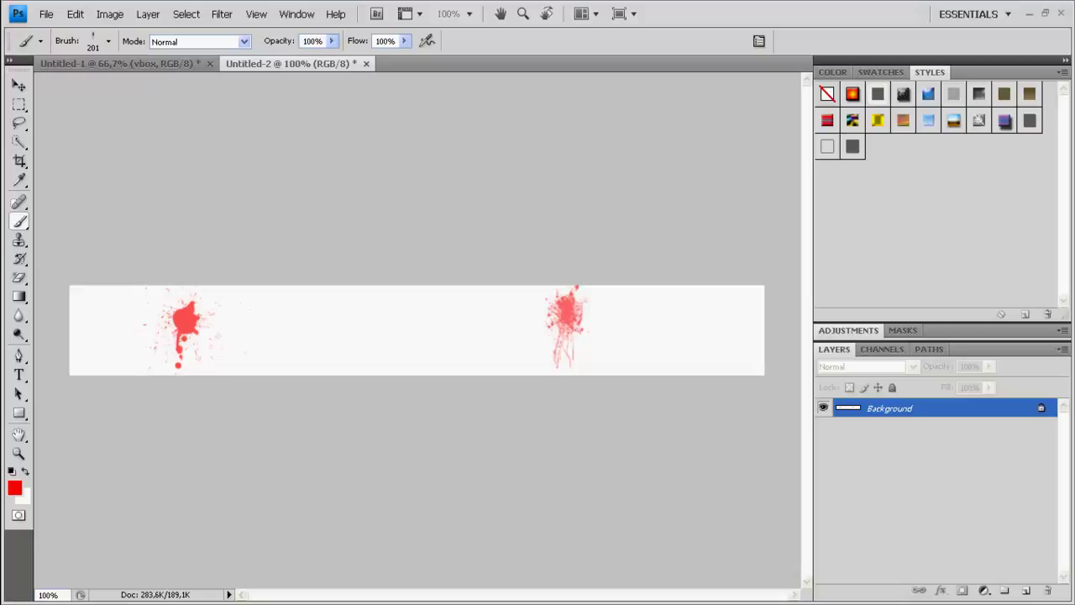
{"action": "left_click", "coordinate": [75, 14]}
{"action": "left_click", "coordinate": [101, 32]}
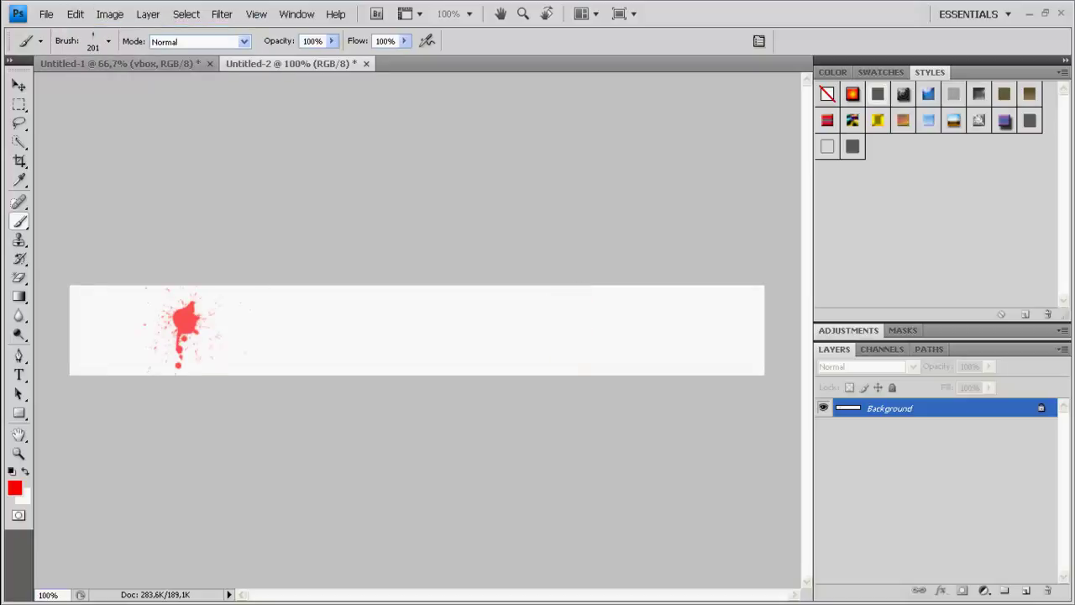
{"action": "left_click", "coordinate": [535, 326]}
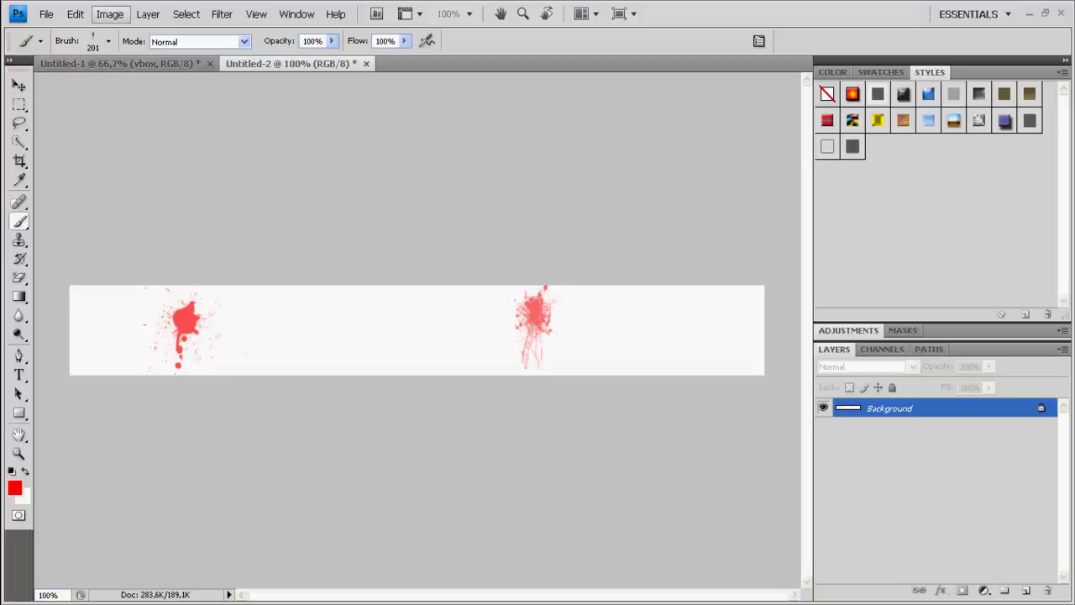
{"action": "left_click", "coordinate": [75, 14]}
{"action": "left_click", "coordinate": [97, 29]}
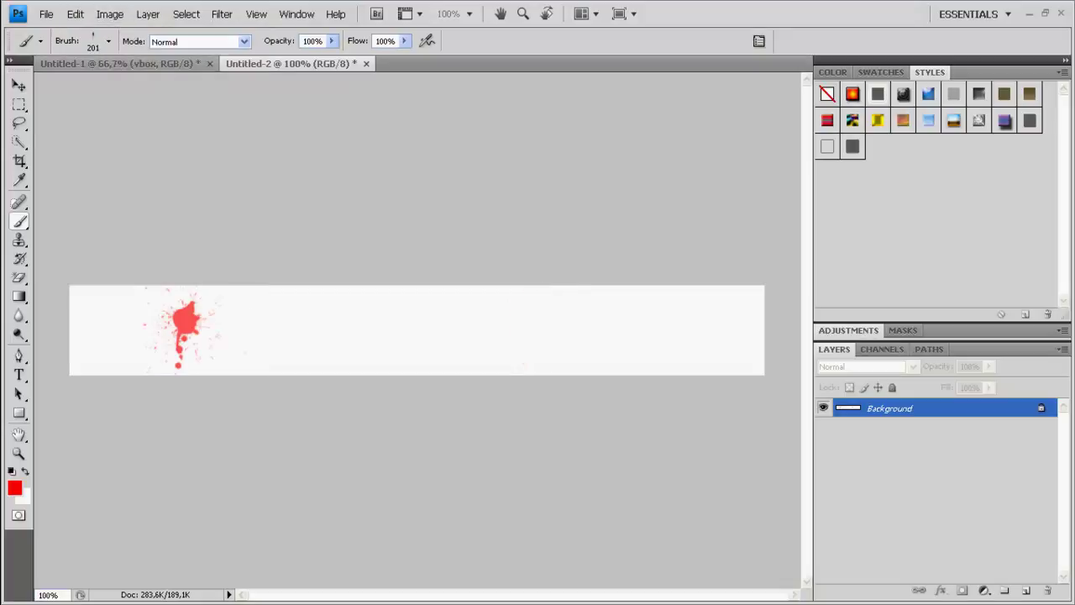
- Darken the foreground colour to red e30000 and stamp one splatter on the right half of the banner
{"action": "left_click", "coordinate": [15, 488]}
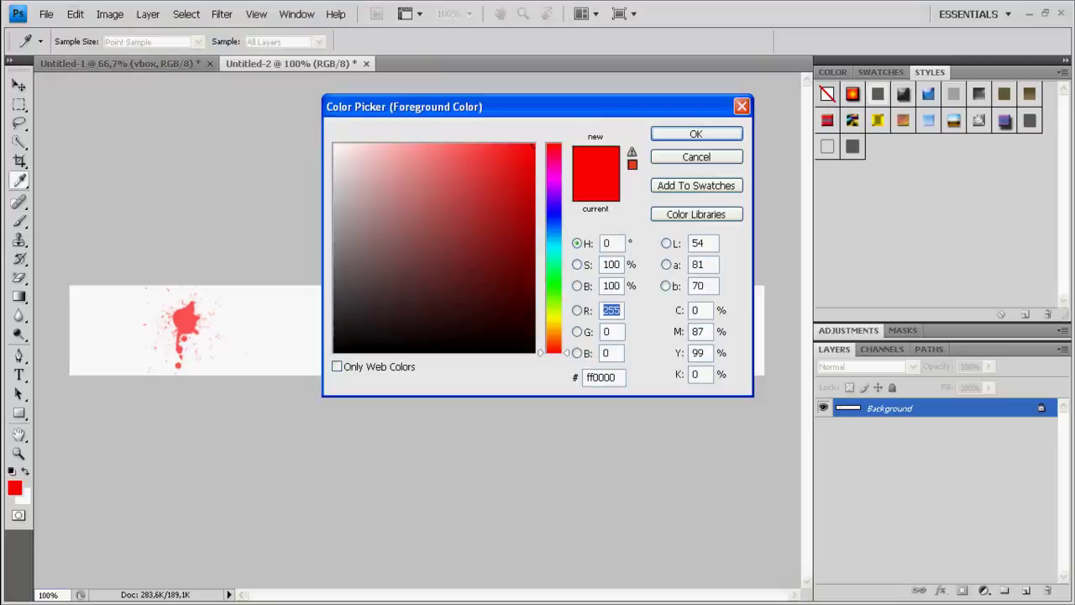
{"action": "left_click_drag", "start_coordinate": [531, 145], "coordinate": [538, 167]}
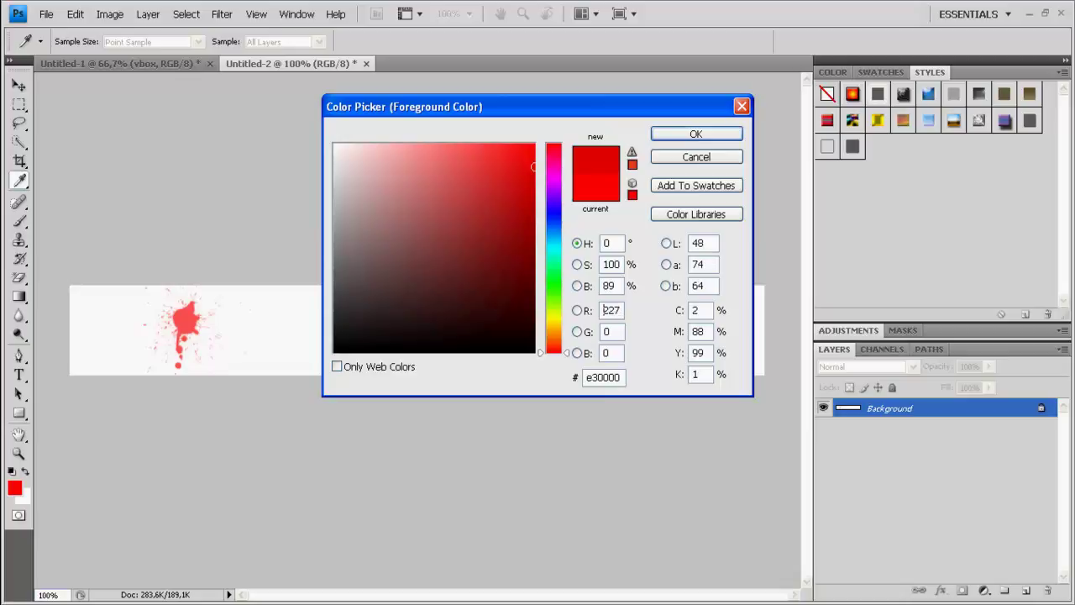
{"action": "left_click", "coordinate": [696, 135]}
{"action": "key", "text": "b"}
{"action": "left_click", "coordinate": [543, 327]}
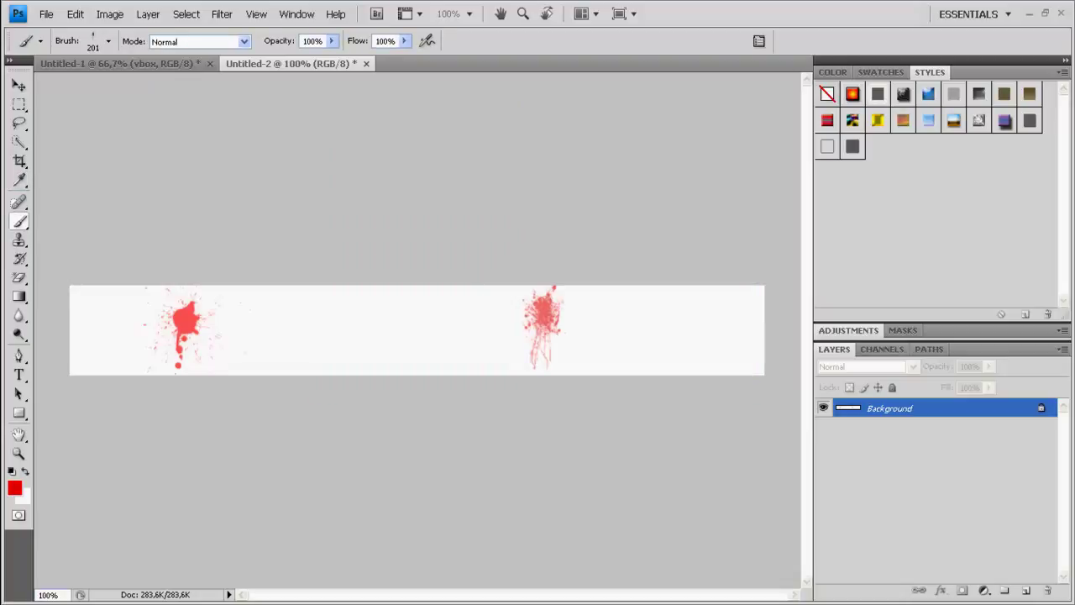
- Copy the styled vbox text layer from the Untitled-1 document into the Untitled-2 banner with the Move tool
{"action": "left_click", "coordinate": [118, 64]}
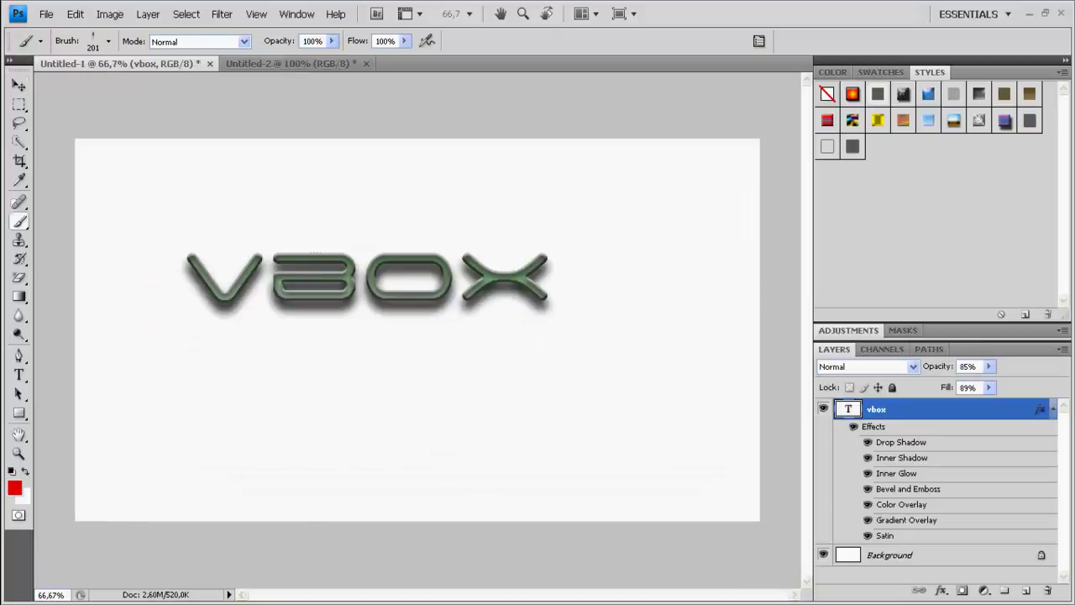
{"action": "key", "text": "v"}
{"action": "mouse_move", "coordinate": [412, 273]}
{"action": "left_mouse_down"}
{"action": "mouse_move", "coordinate": [290, 66]}
{"action": "mouse_move", "coordinate": [394, 435]}
{"action": "mouse_move", "coordinate": [466, 464]}
{"action": "mouse_move", "coordinate": [441, 464]}
{"action": "mouse_move", "coordinate": [565, 455]}
{"action": "left_mouse_up"}
- Scale the vbox text to about 68.9% width and 48% height and position it between the two red splatters
{"action": "left_click_drag", "start_coordinate": [110, 464], "coordinate": [137, 443]}
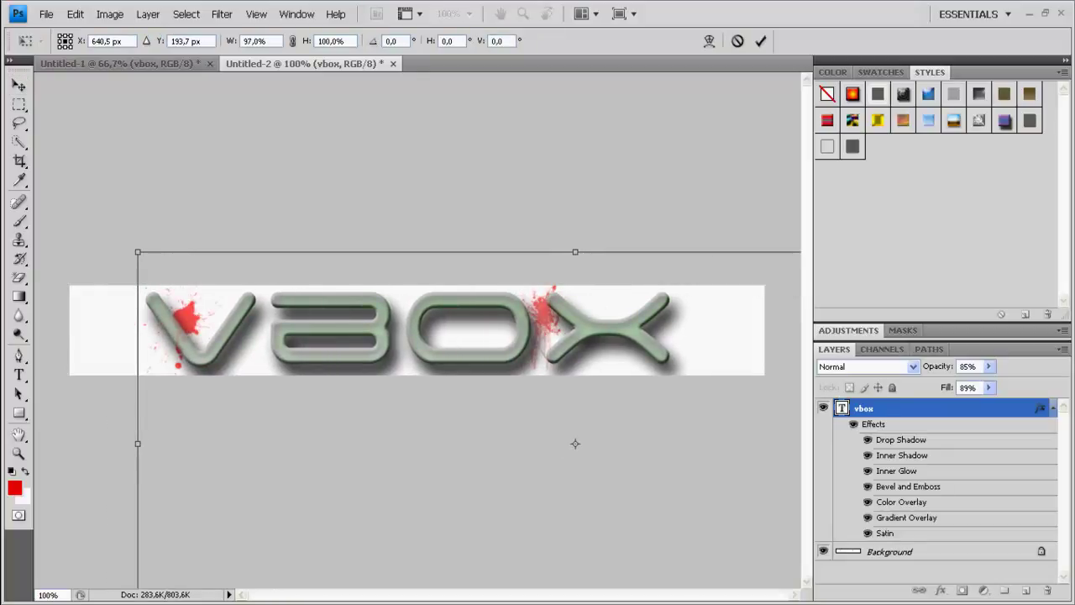
{"action": "left_click_drag", "start_coordinate": [137, 252], "coordinate": [148, 285]}
{"action": "left_click_drag", "start_coordinate": [581, 460], "coordinate": [483, 386]}
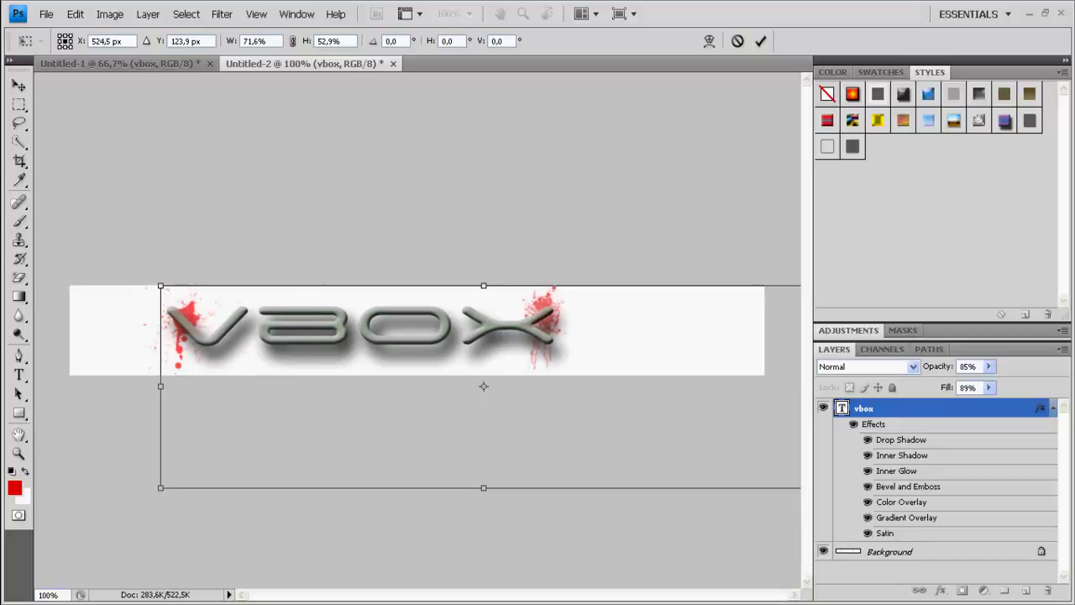
{"action": "left_click_drag", "start_coordinate": [160, 285], "coordinate": [185, 305]}
{"action": "left_click_drag", "start_coordinate": [496, 396], "coordinate": [481, 384]}
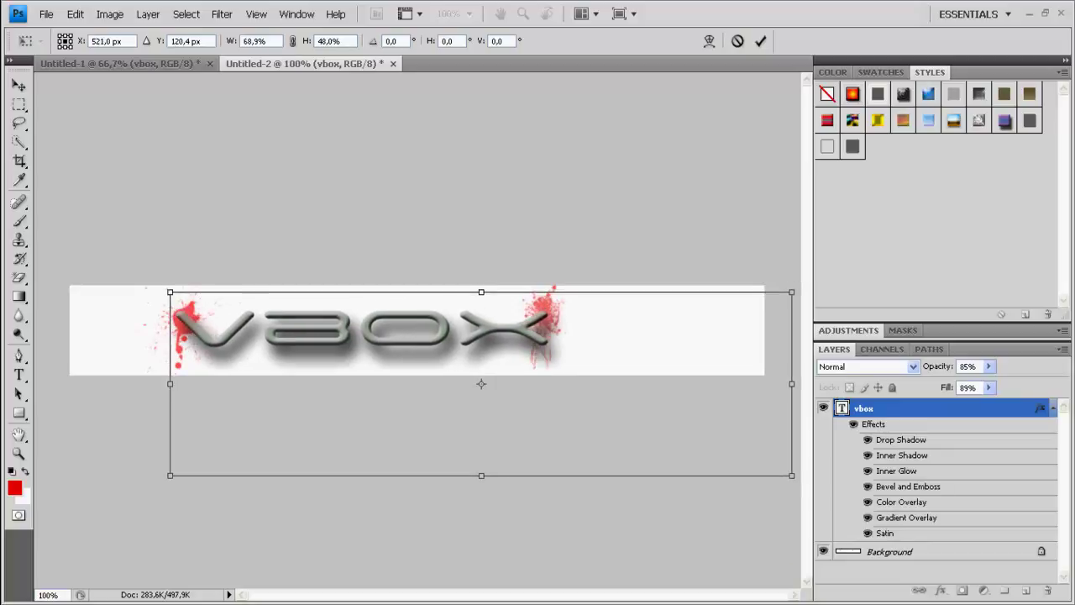
- Rotate the vbox text to -1.1°, enlarge it to 70.7% by 49.2%, shift it slightly upward and apply the transformation
{"action": "left_click_drag", "start_coordinate": [162, 284], "coordinate": [161, 290]}
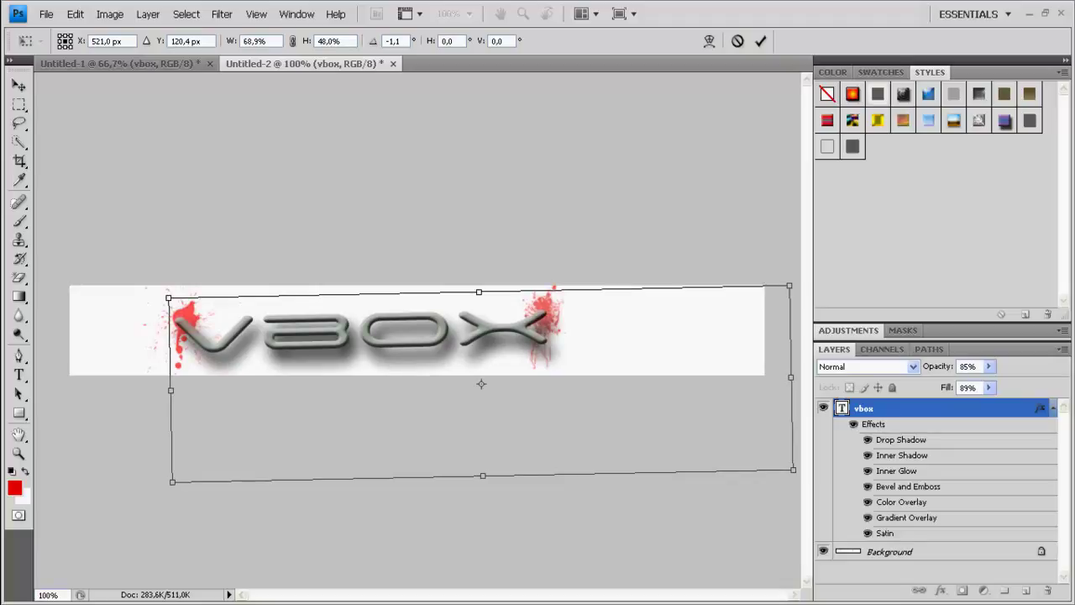
{"action": "left_click_drag", "start_coordinate": [482, 383], "coordinate": [486, 376]}
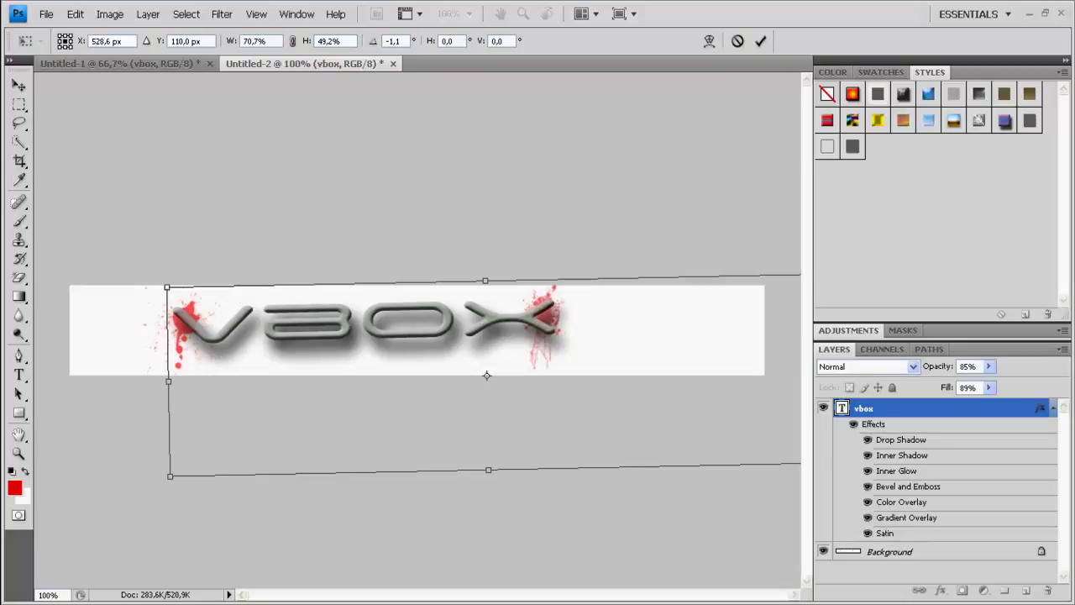
{"action": "key", "text": "v"}
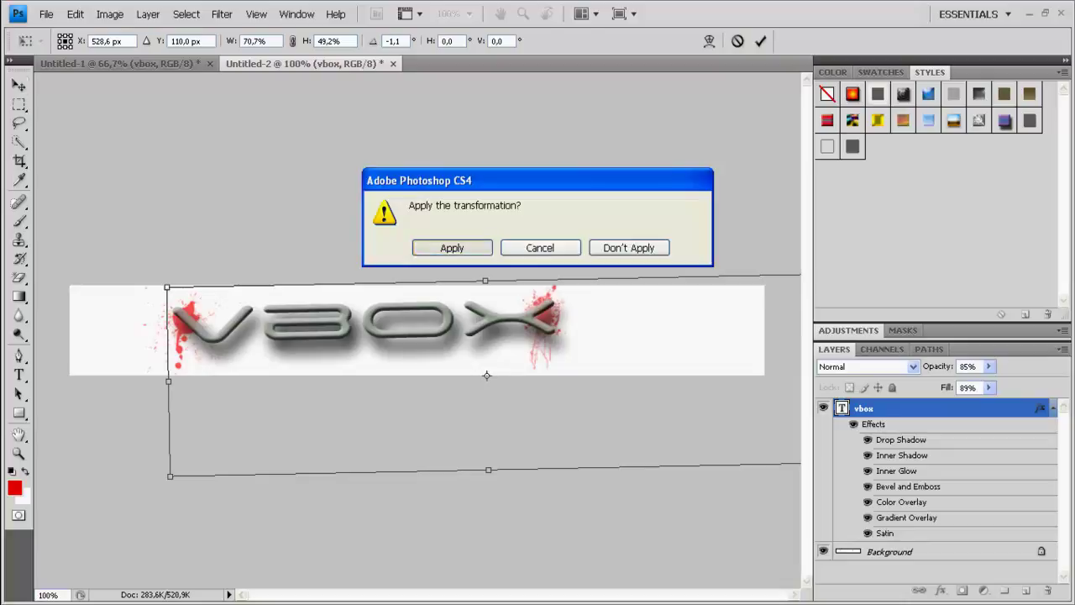
{"action": "key", "text": "Return"}
{"action": "key", "text": "y"}
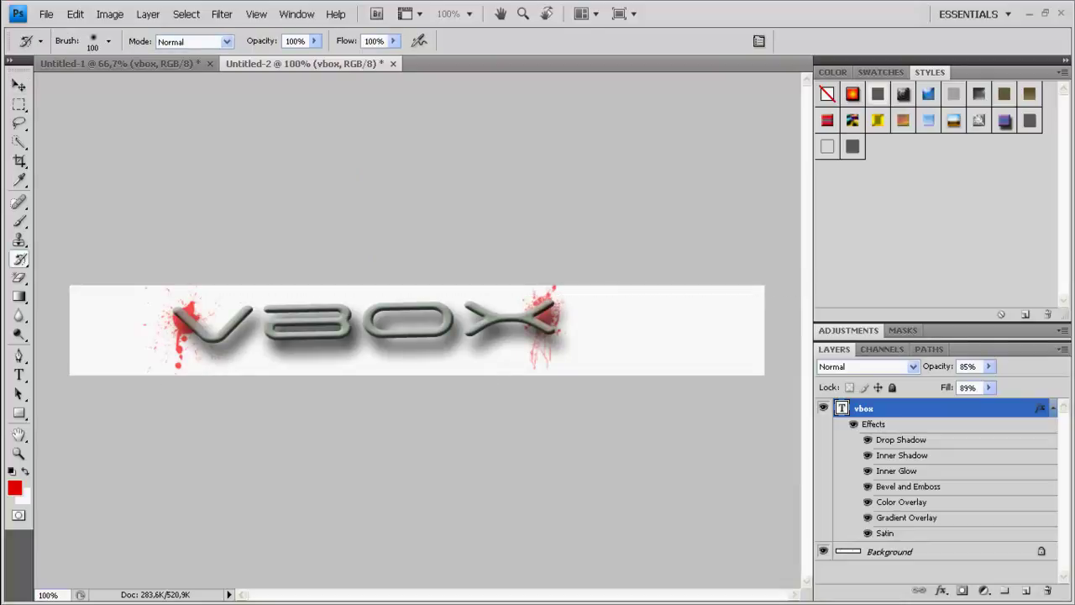